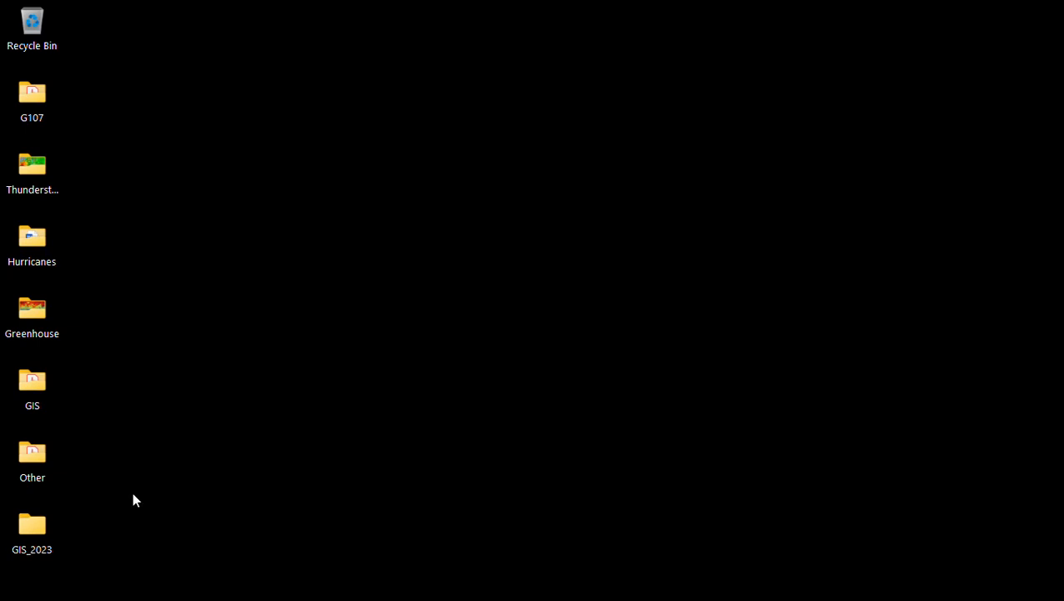
# Create a subfolder named Exercise_01 inside the GIS_2023 folder on the desktop.
pyautogui.doubleClick(24, 536)
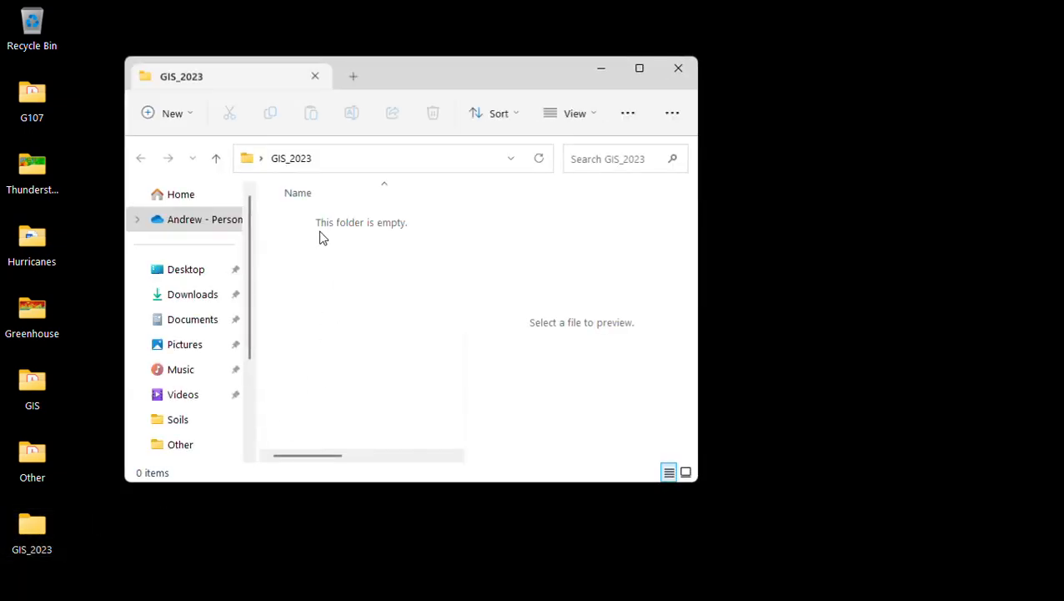
pyautogui.rightClick(319, 237)
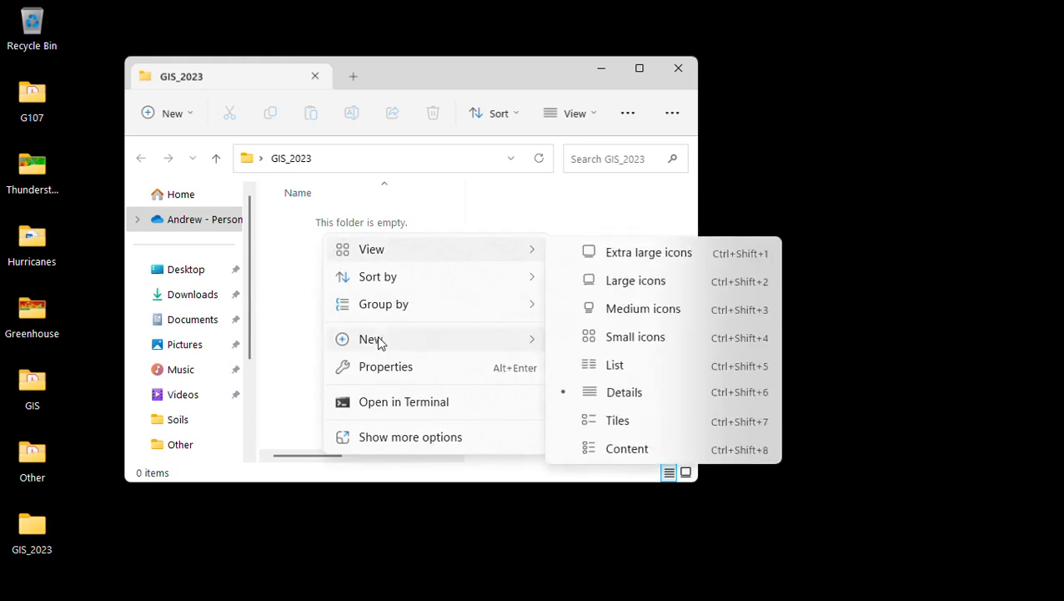
pyautogui.moveTo(391, 339)
pyautogui.click(609, 50)
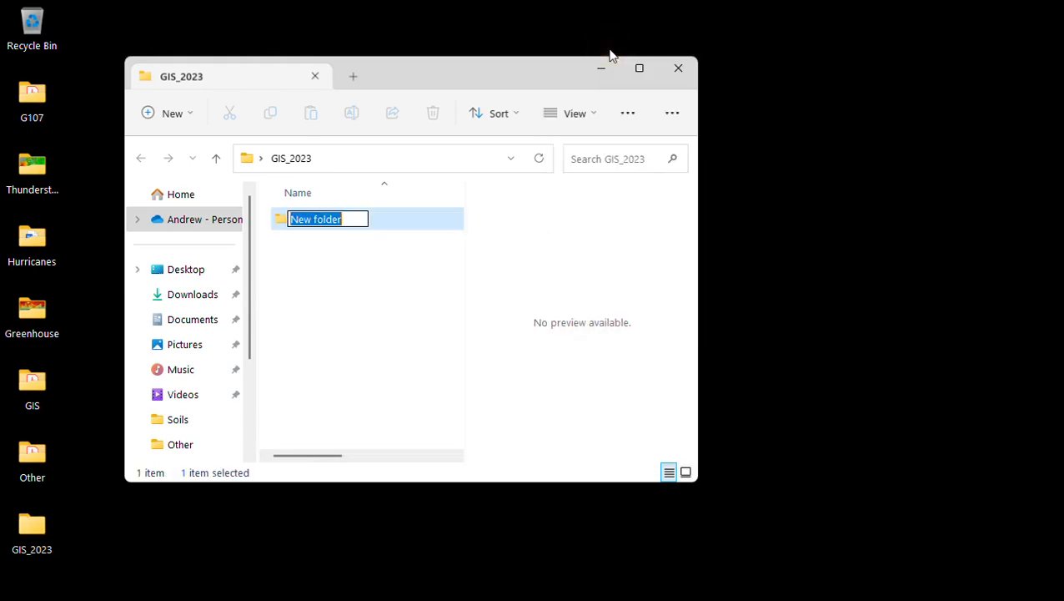
pyautogui.write('Exercise)')
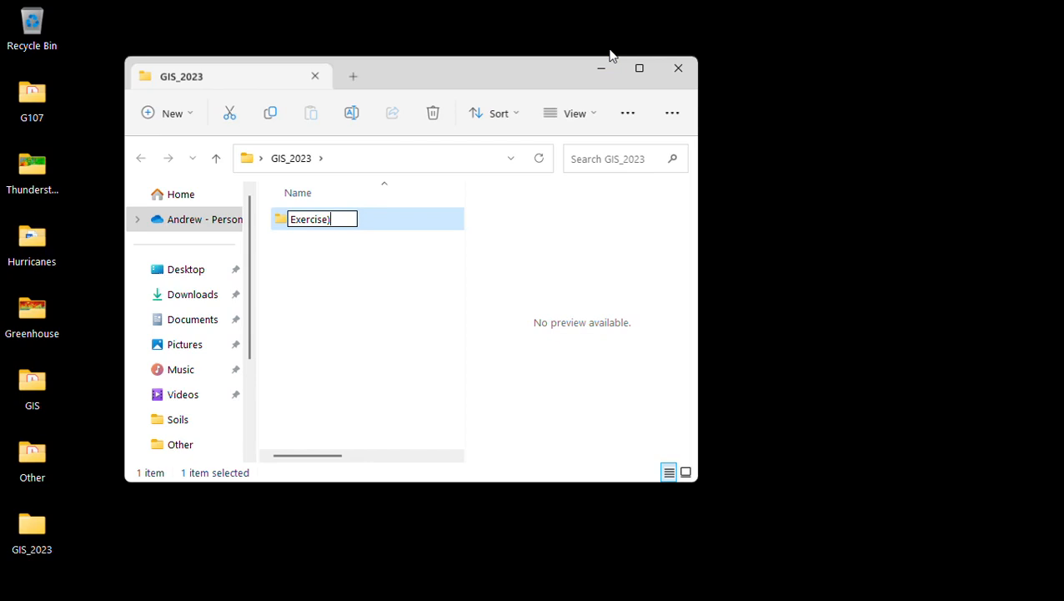
pyautogui.press('BackSpace')
pyautogui.write('_01')
pyautogui.click(344, 305)
pyautogui.click(976, 265)
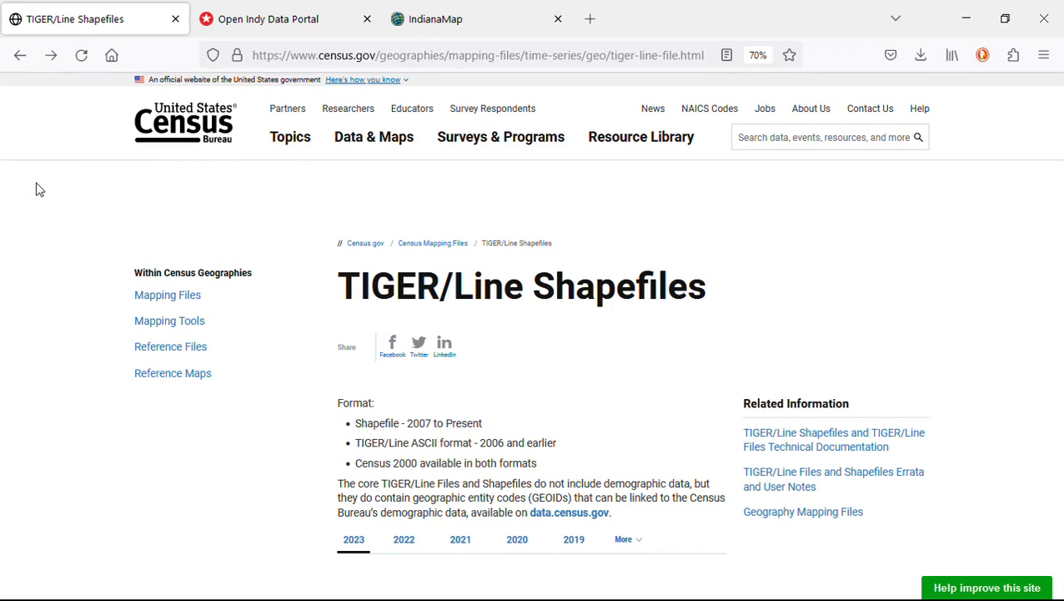
# On the Census TIGER/Line Shapefiles page, switch to the 2022 release and open its download web interface.
pyautogui.scroll(-3, 36, 190)
pyautogui.scroll(3, 36, 190)
pyautogui.scroll(-7, 35, 189)
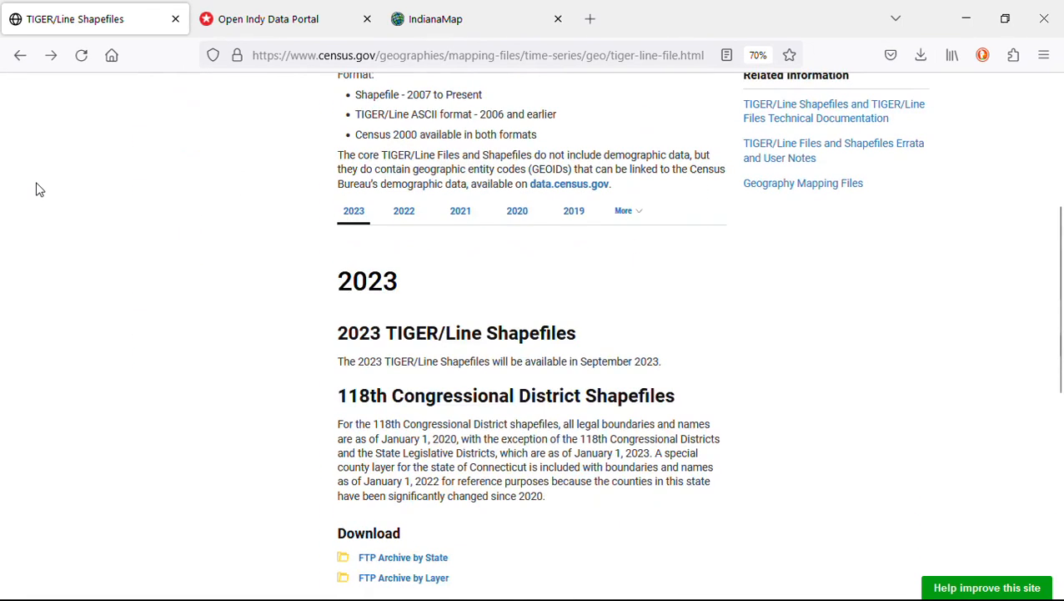
pyautogui.scroll(6, 36, 189)
pyautogui.scroll(-4, 36, 189)
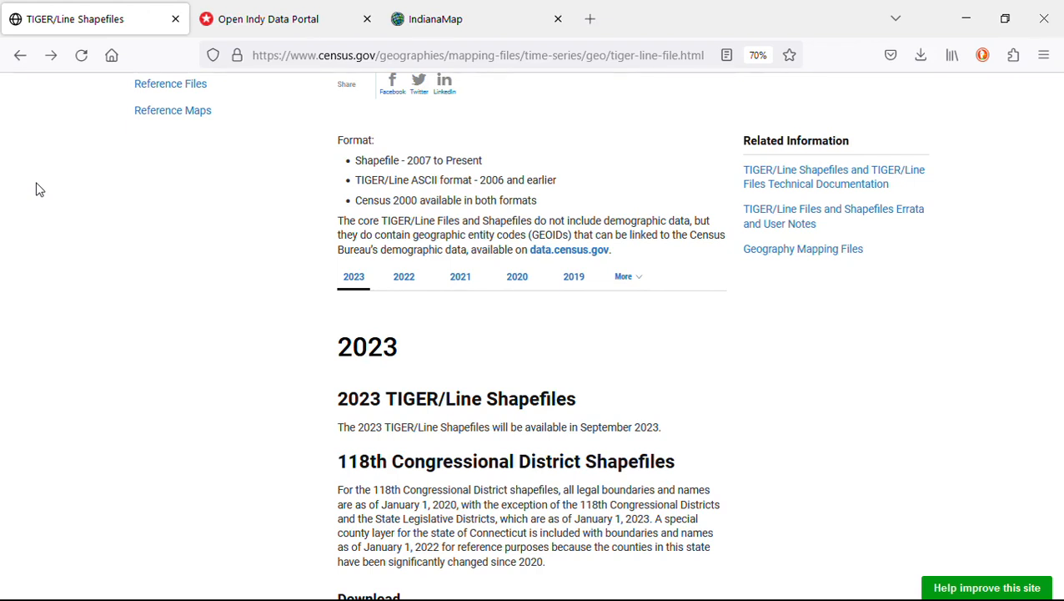
pyautogui.scroll(-3, 294, 418)
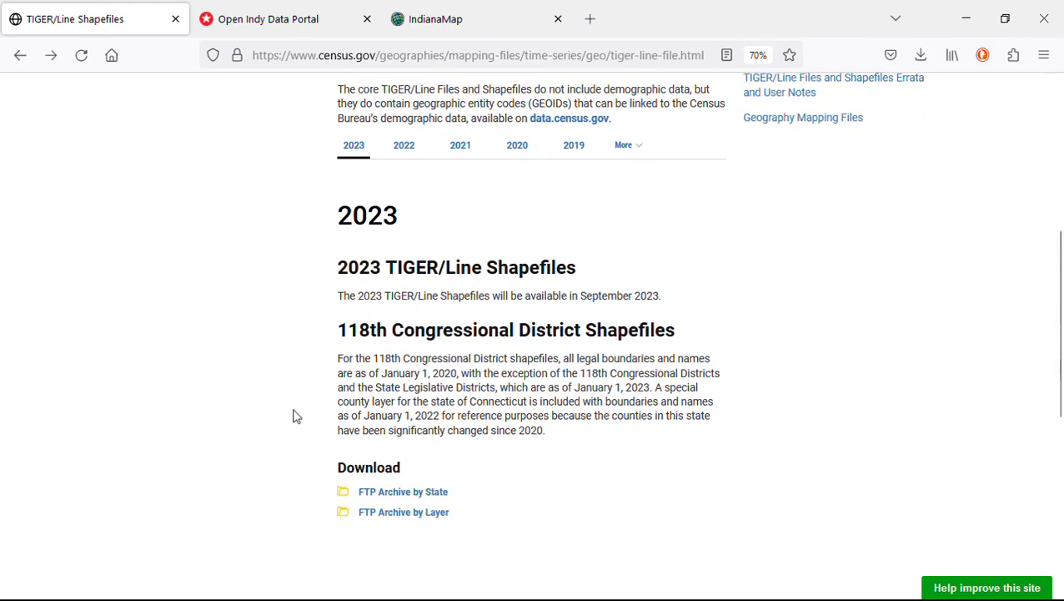
pyautogui.scroll(2, 385, 414)
pyautogui.scroll(1, 385, 415)
pyautogui.click(403, 276)
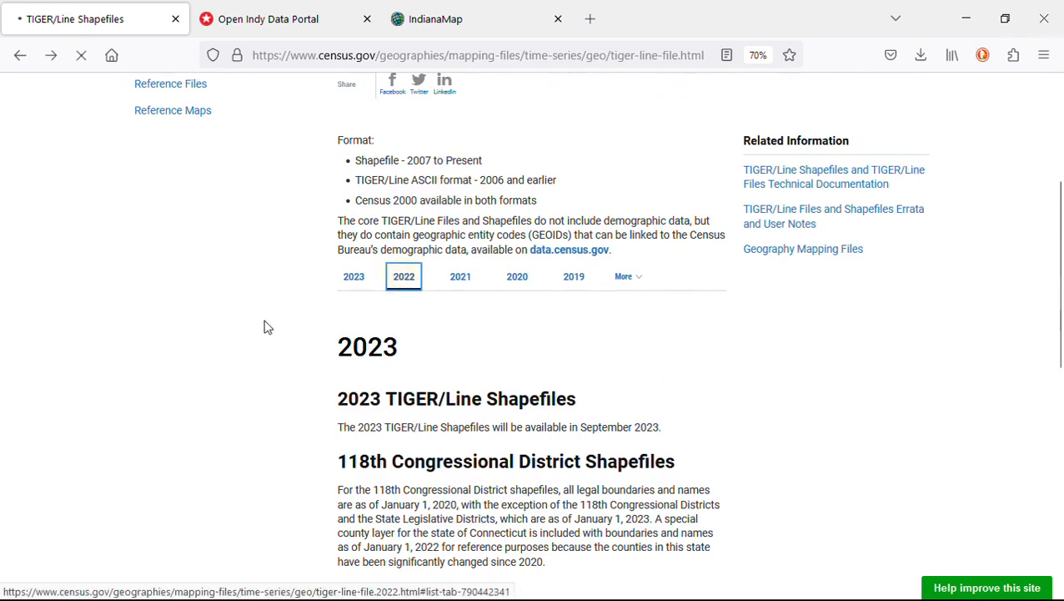
pyautogui.scroll(-3, 264, 322)
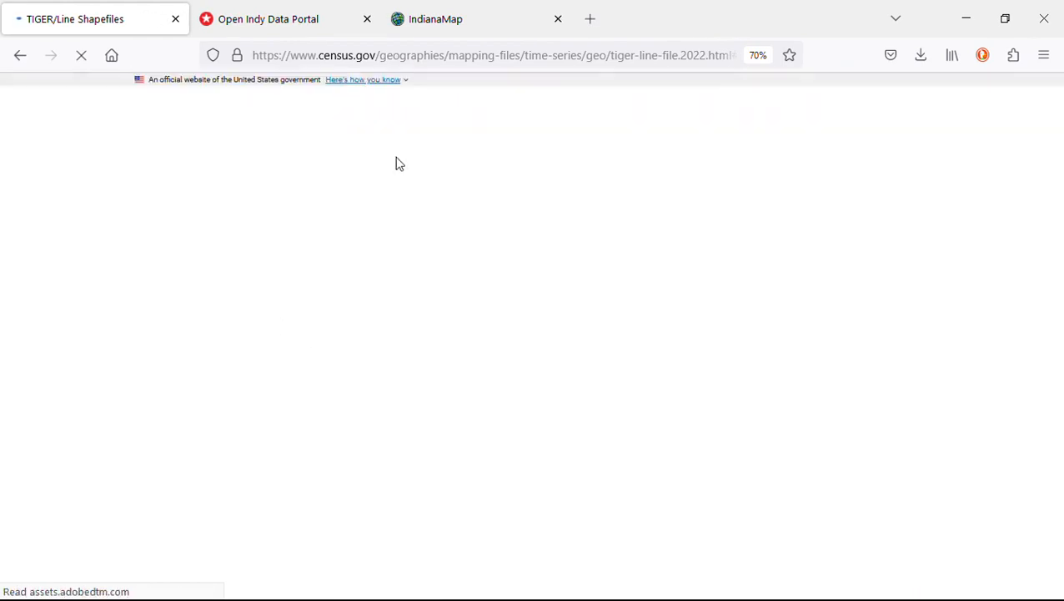
pyautogui.scroll(-2, 367, 258)
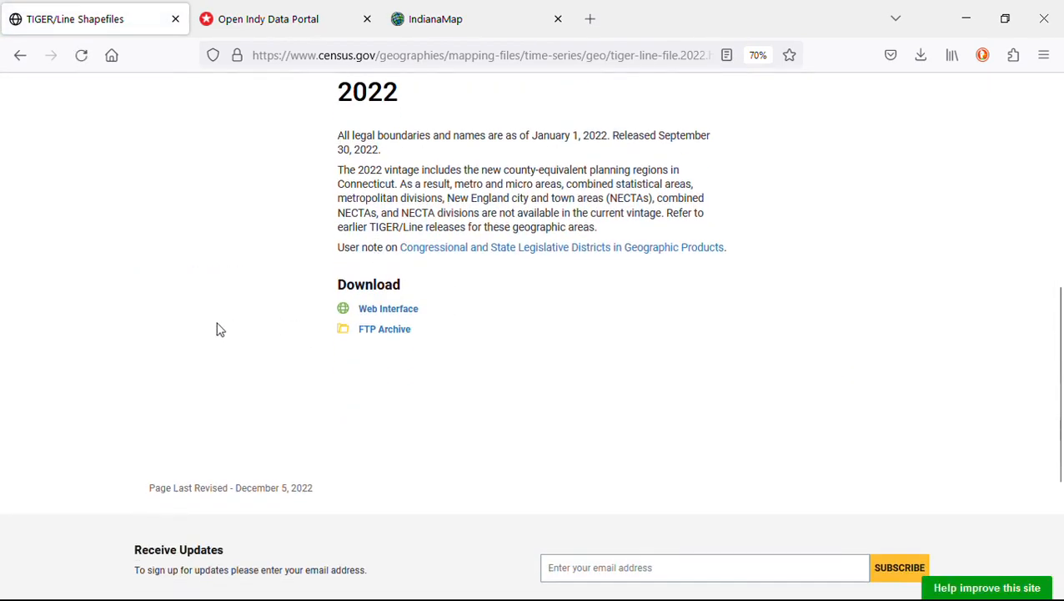
pyautogui.click(380, 310)
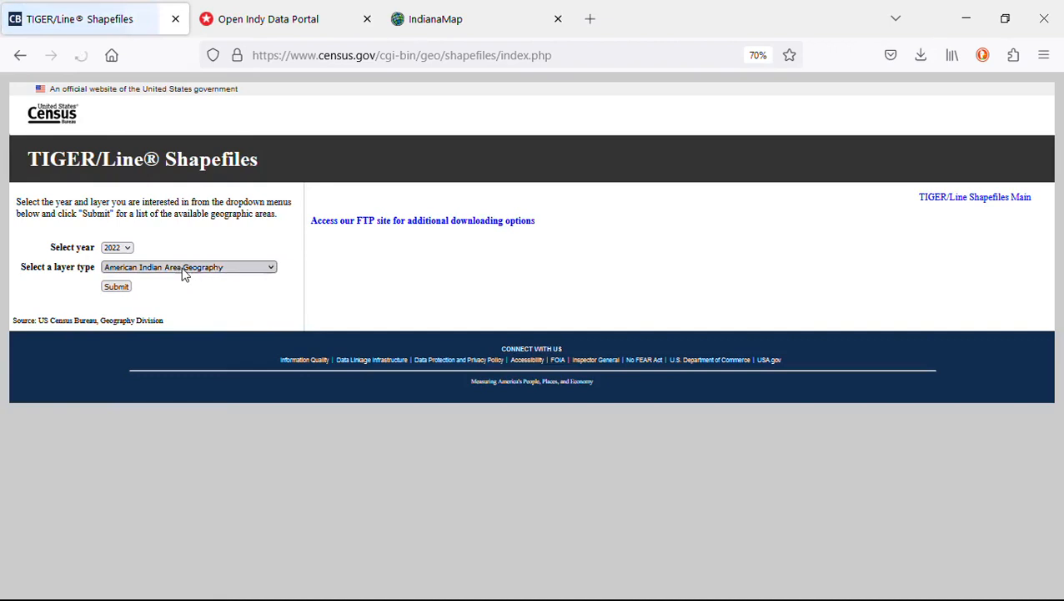
# Request the Counties (and equivalent) layer for 2022 and download the national file.
pyautogui.click(272, 267)
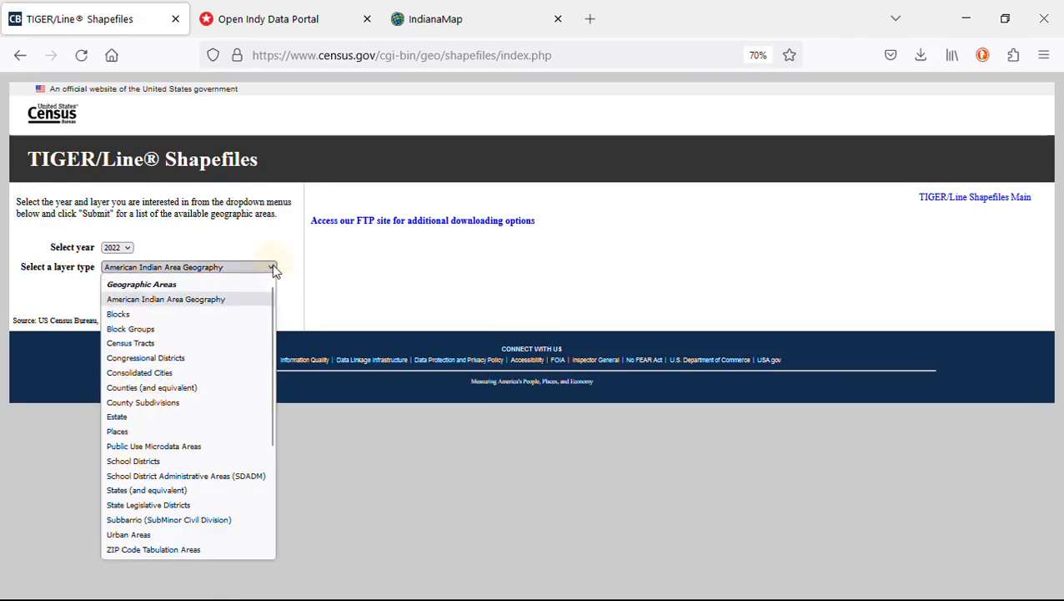
pyautogui.click(222, 387)
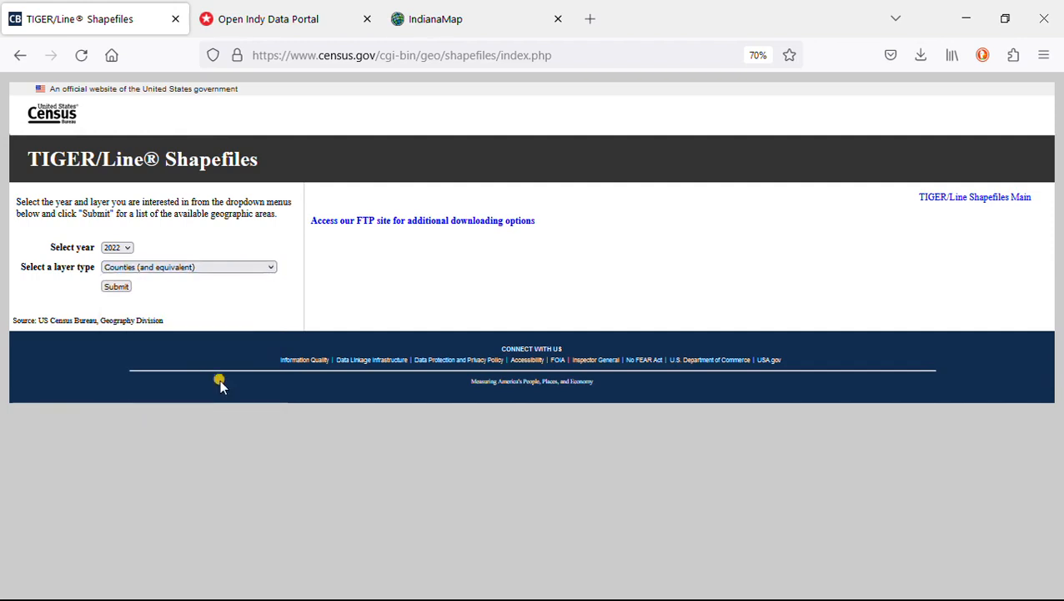
pyautogui.click(118, 287)
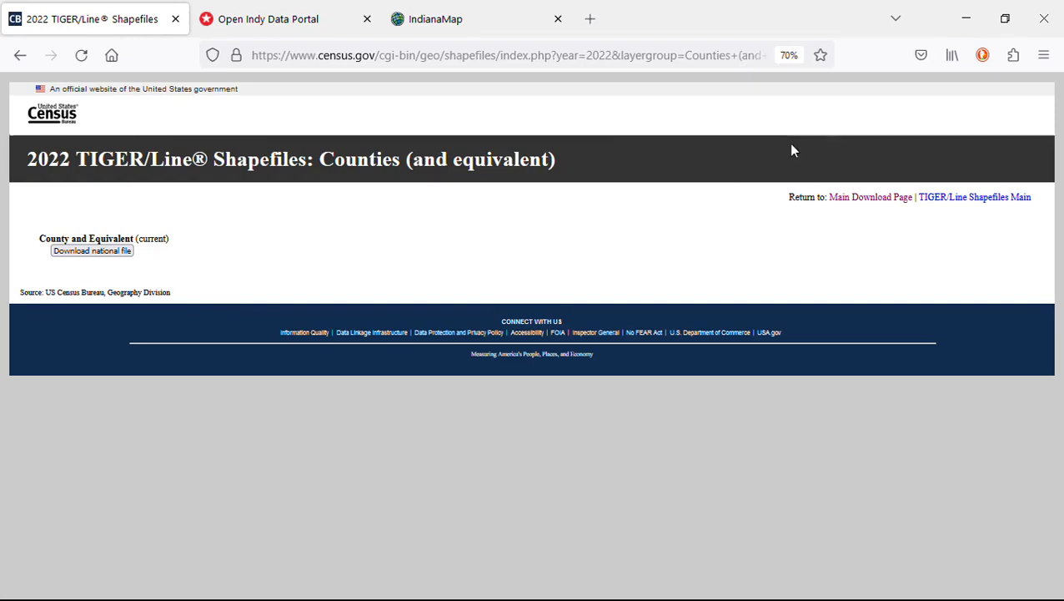
pyautogui.click(125, 255)
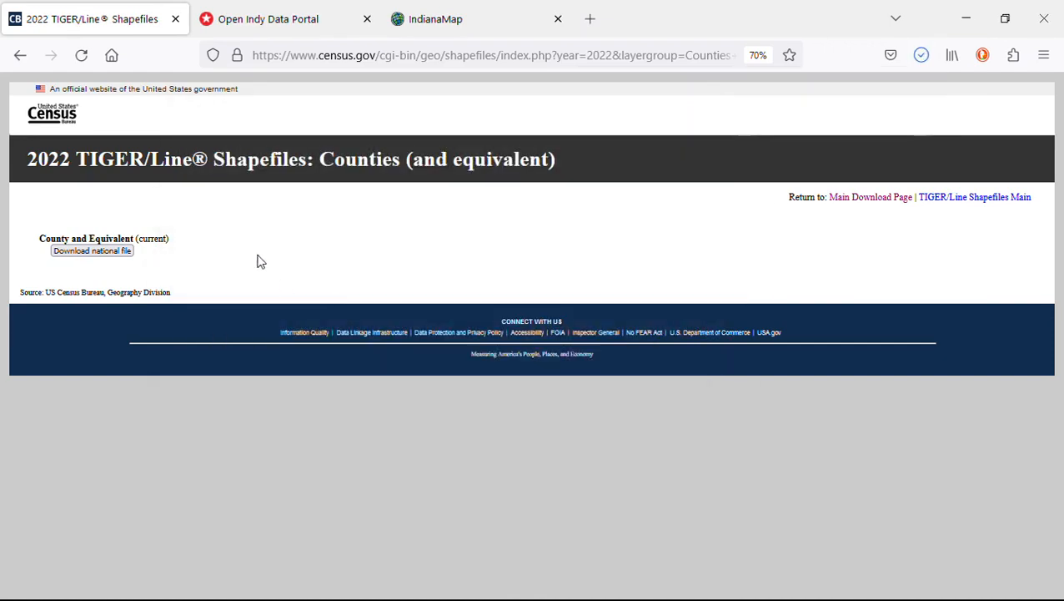
# Return to the main download page, download the 2022 national file for States (and equivalent), and close the extracted folder's window.
pyautogui.click(885, 198)
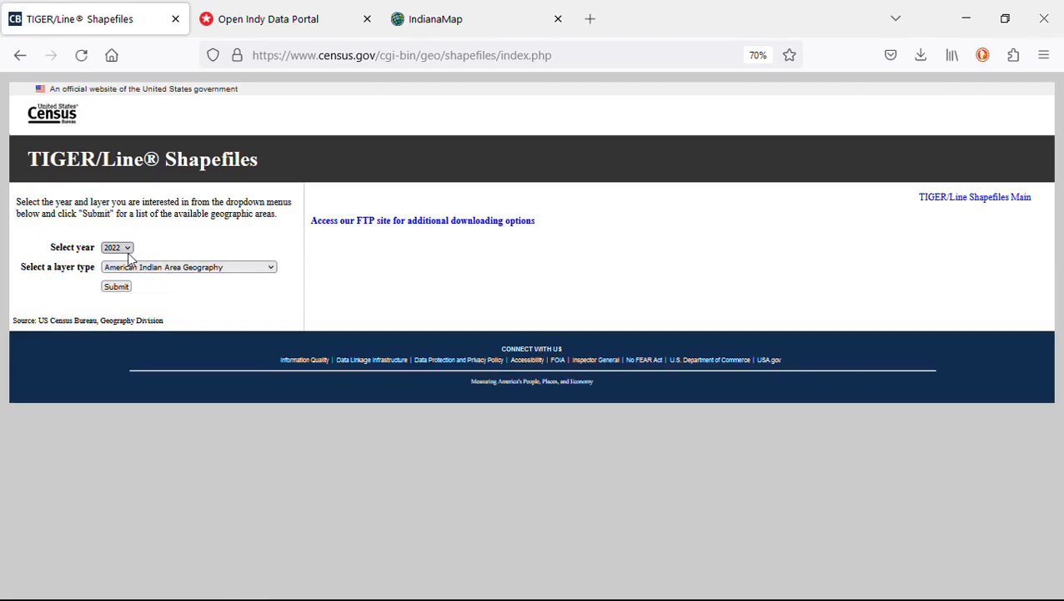
pyautogui.click(185, 269)
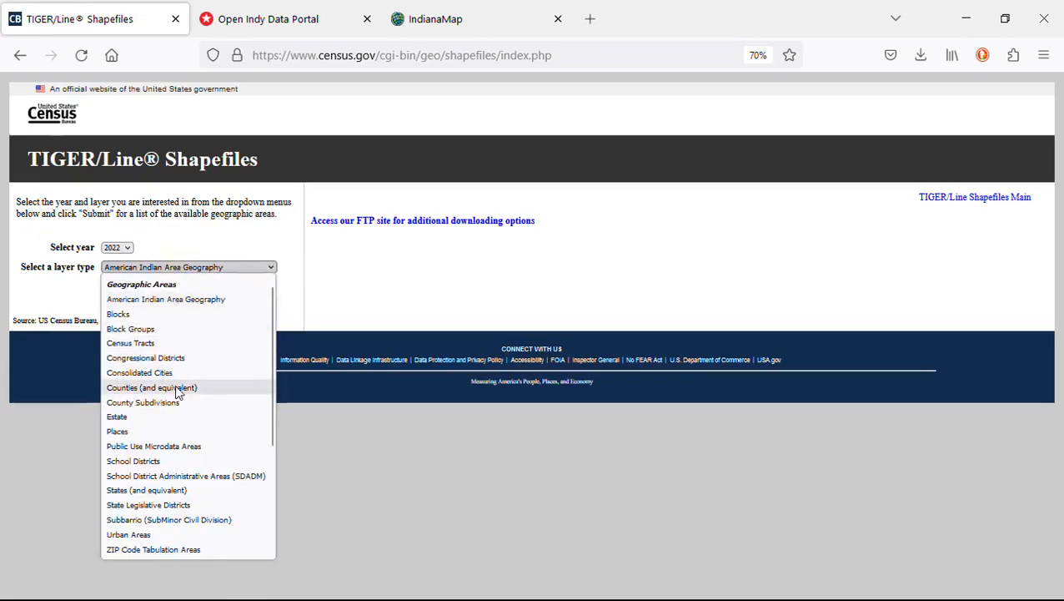
pyautogui.click(150, 491)
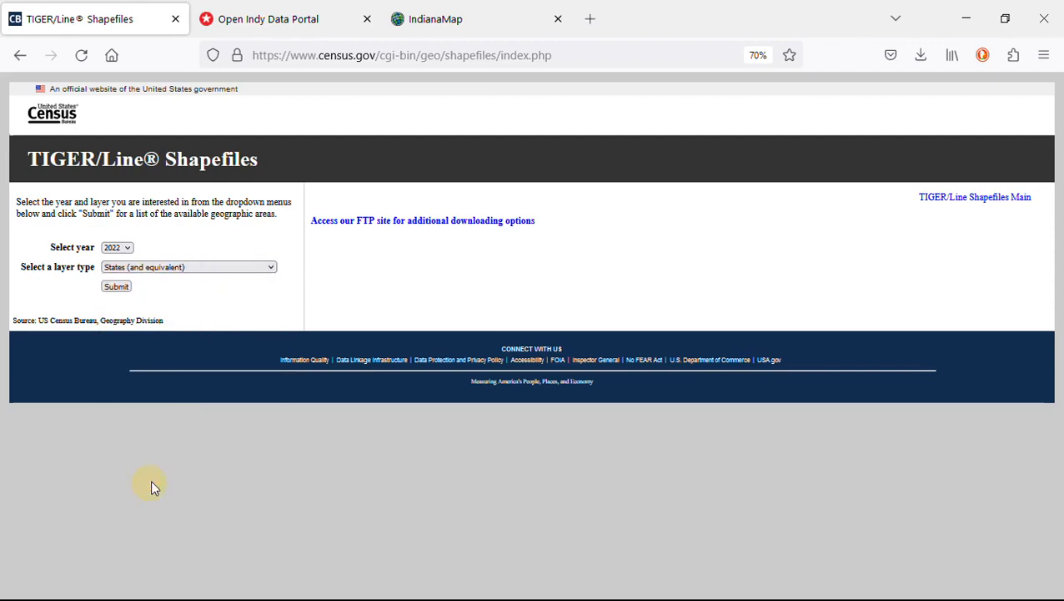
pyautogui.click(123, 287)
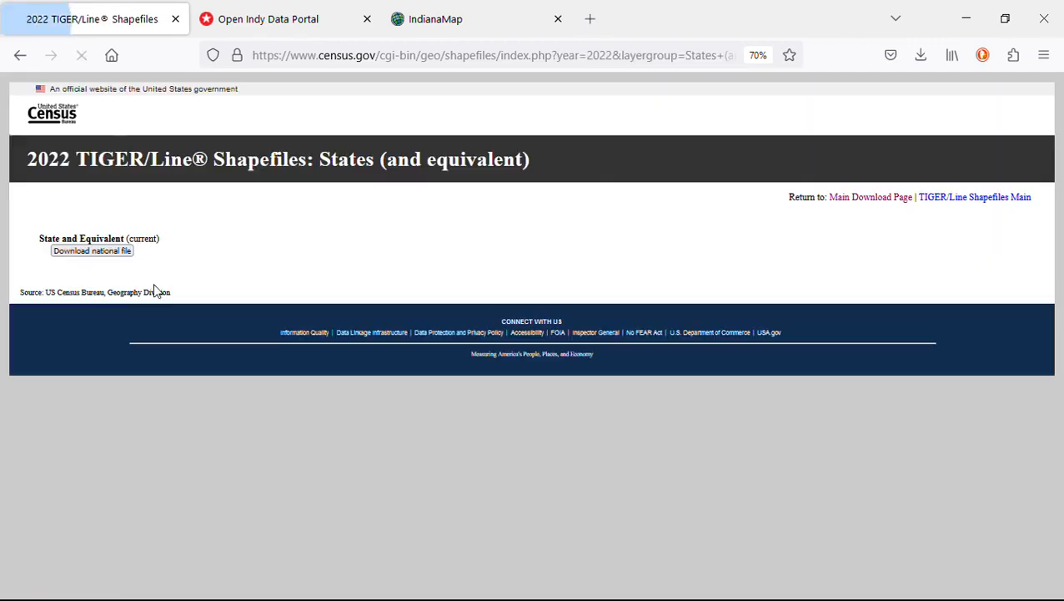
pyautogui.click(122, 254)
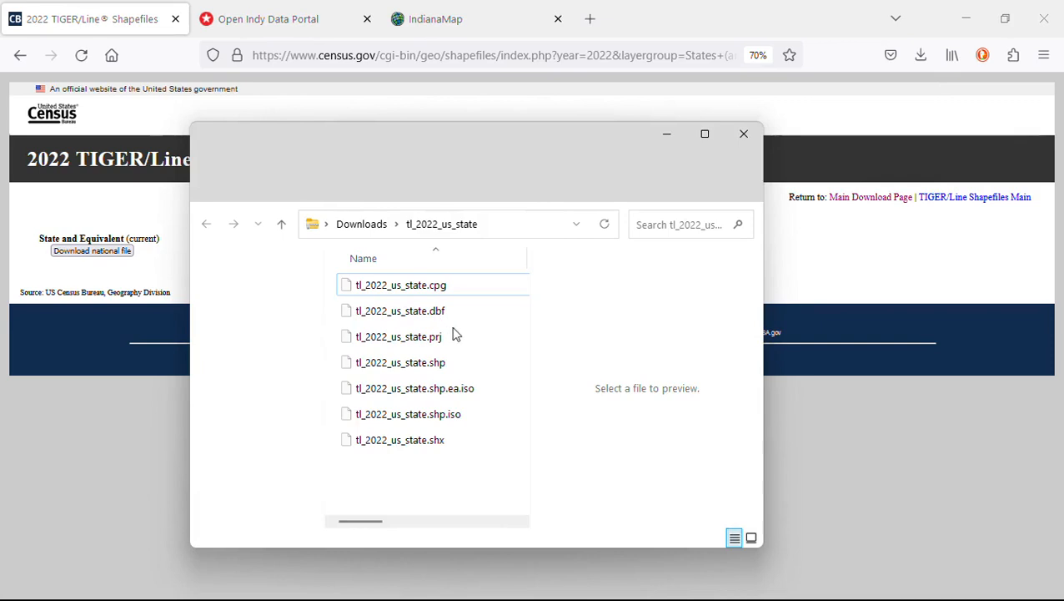
pyautogui.click(743, 134)
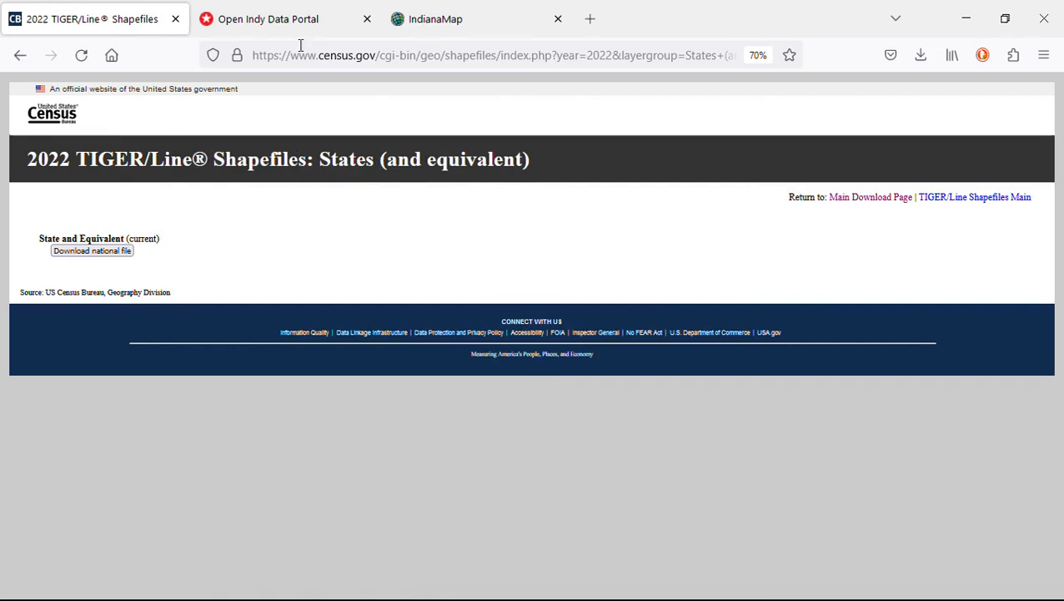
# Switch to the Open Indy Data Portal and search its open data for "neighborhoods".
pyautogui.click(276, 20)
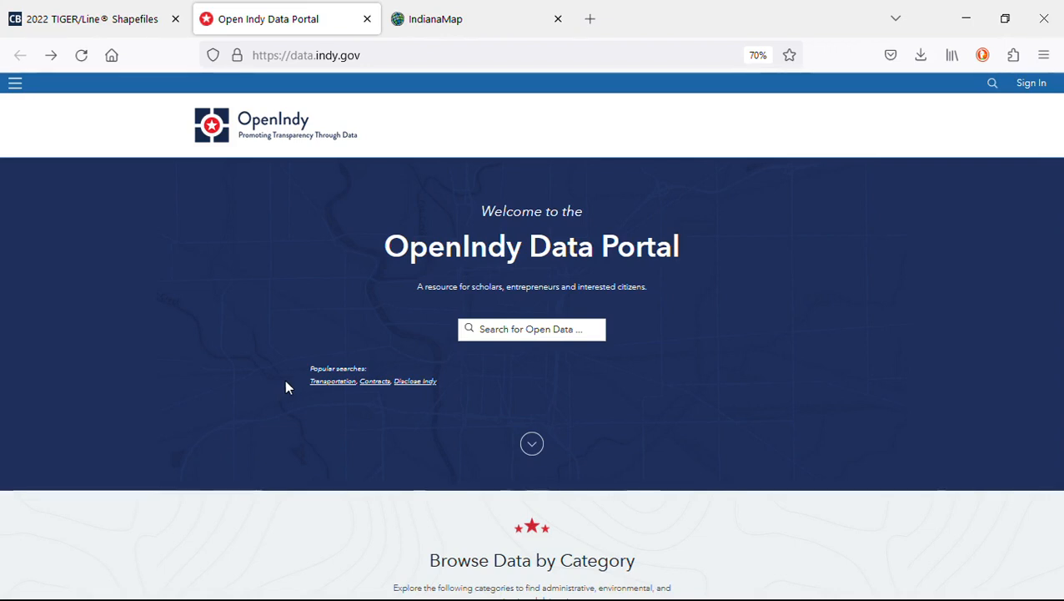
pyautogui.click(494, 331)
pyautogui.write('neighb')
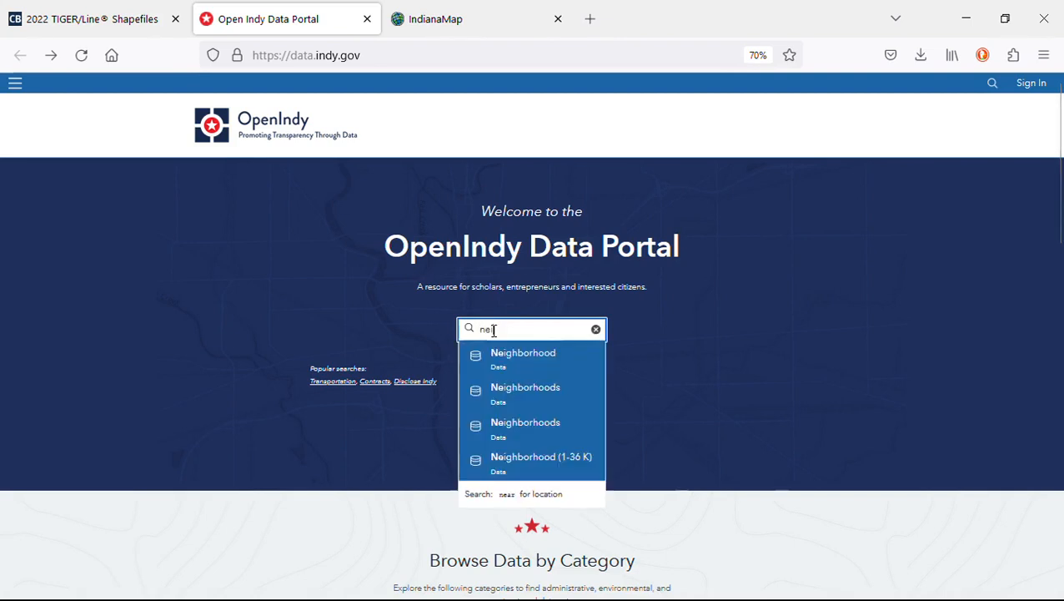
pyautogui.write('orhoods')
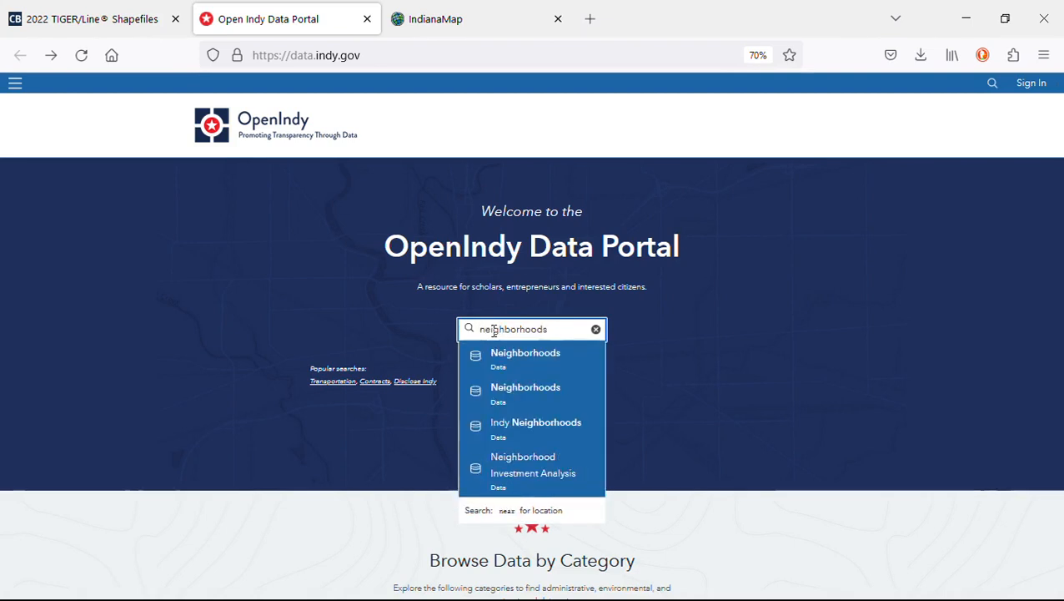
pyautogui.press('Return')
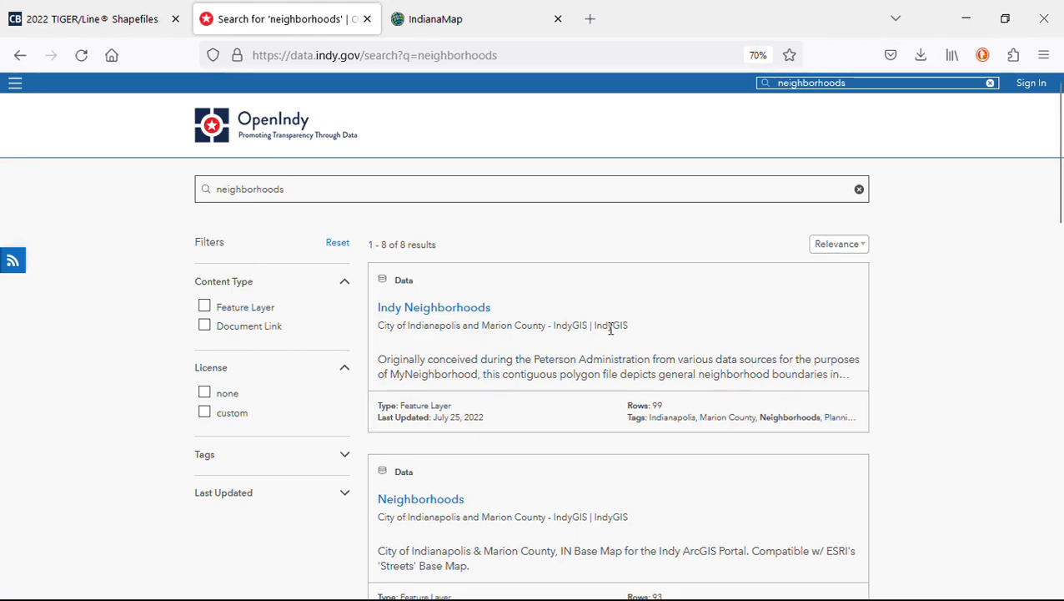
# Review the search results and open the Neighborhoods dataset compatible with ESRI's 'Streets' Base Map.
pyautogui.scroll(-1, 558, 373)
pyautogui.scroll(-1, 544, 384)
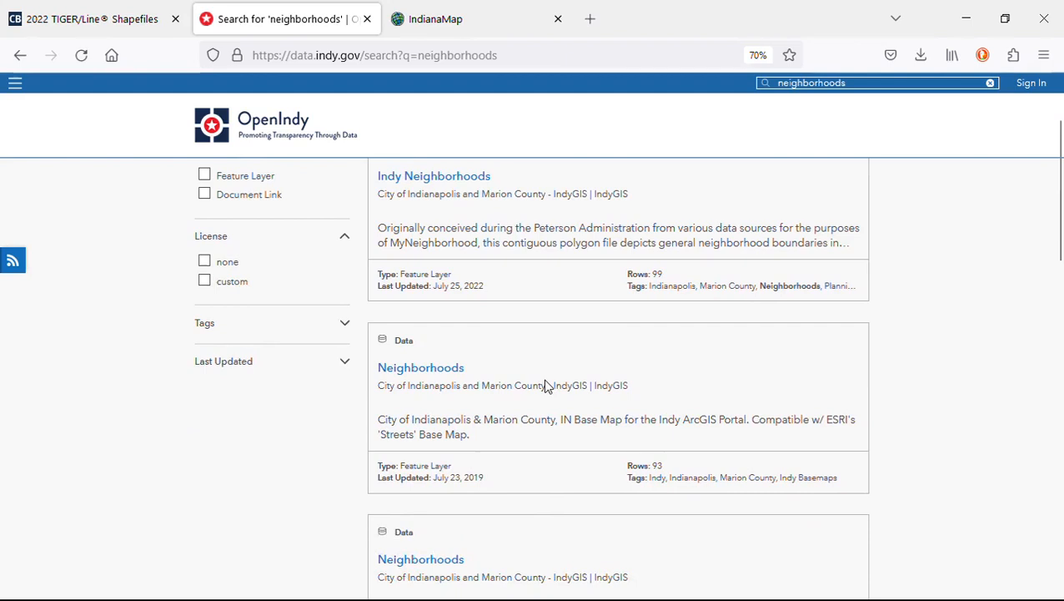
pyautogui.scroll(1, 547, 386)
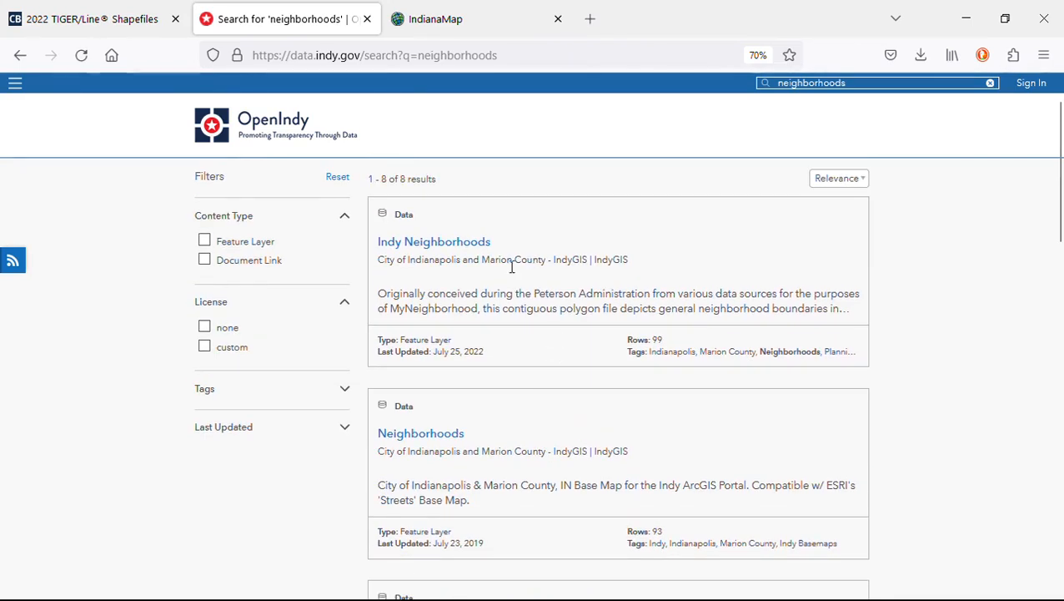
pyautogui.scroll(-1, 507, 435)
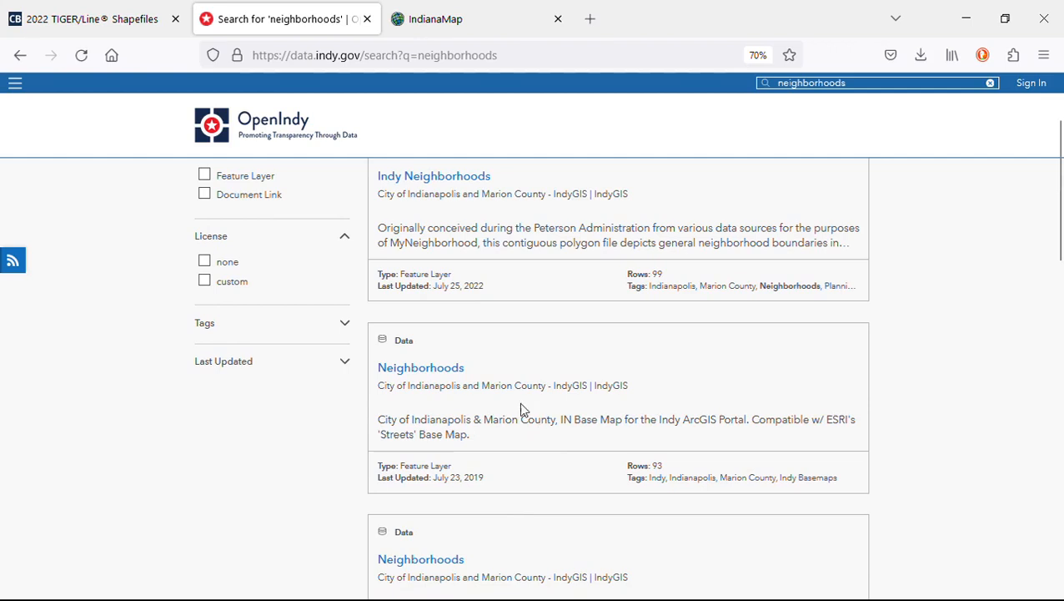
pyautogui.click(429, 367)
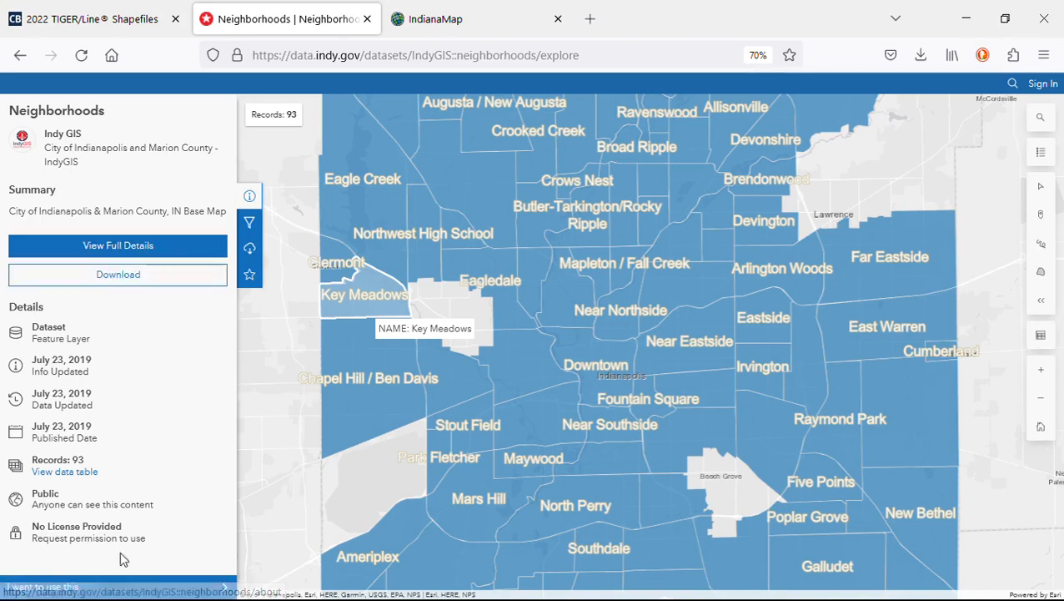
# Examine the Neighborhoods dataset's data table, close it, and return to the search results.
pyautogui.click(67, 471)
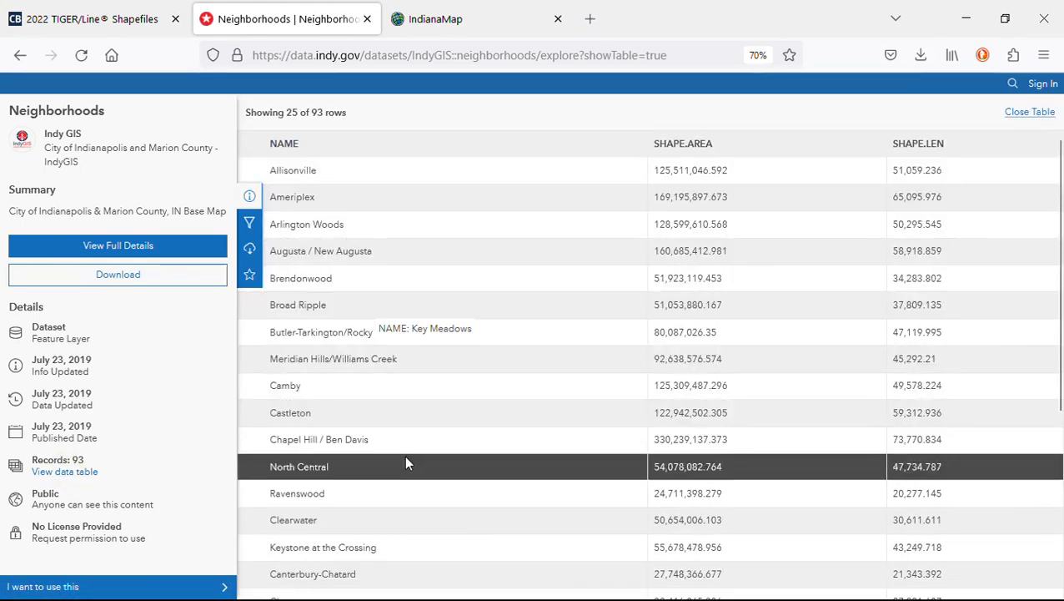
pyautogui.scroll(-3, 404, 463)
pyautogui.scroll(3, 404, 450)
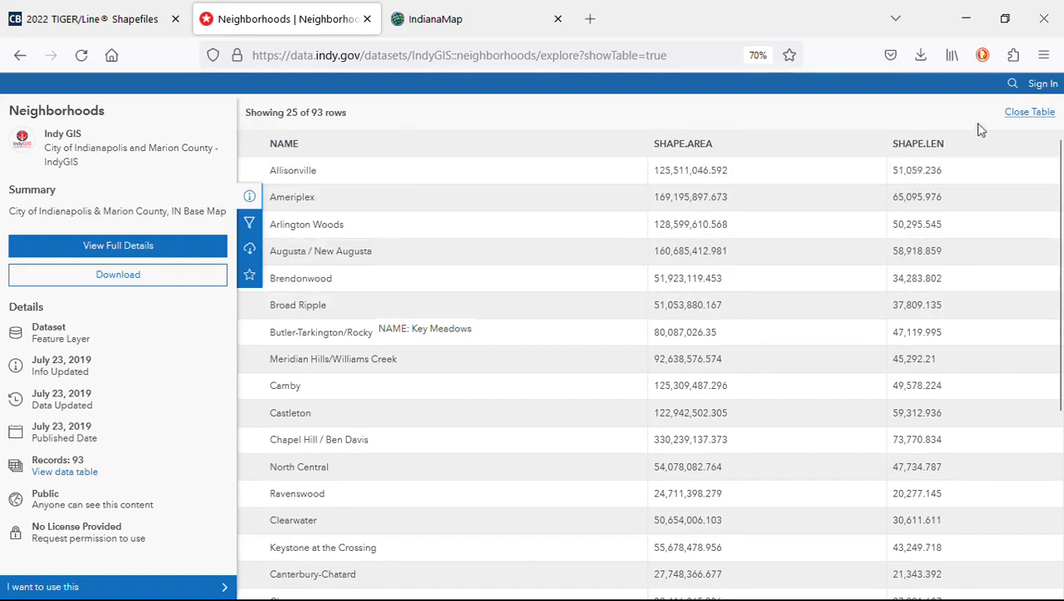
pyautogui.click(1031, 112)
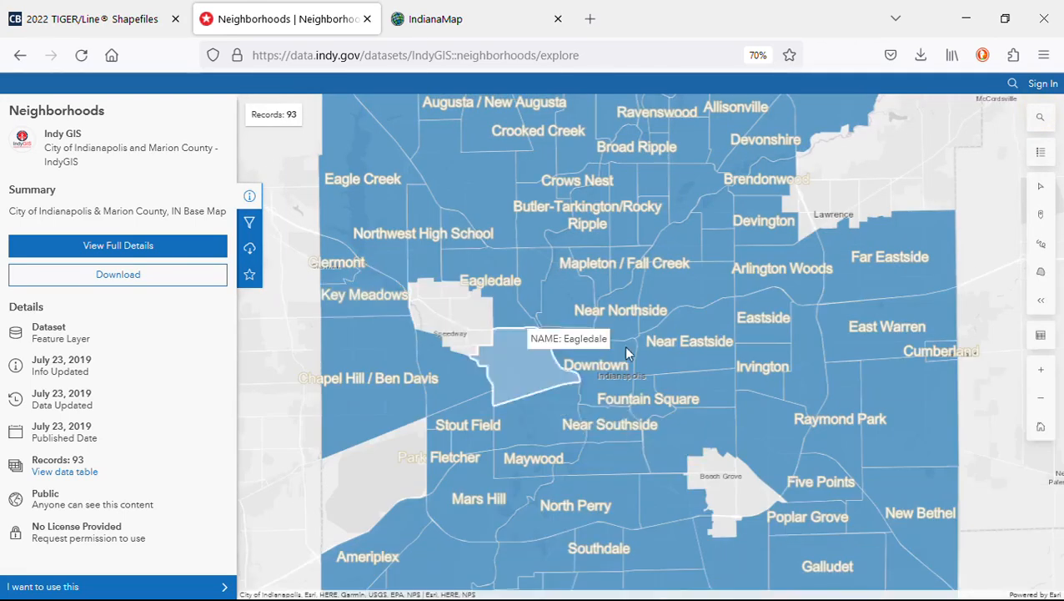
pyautogui.click(20, 55)
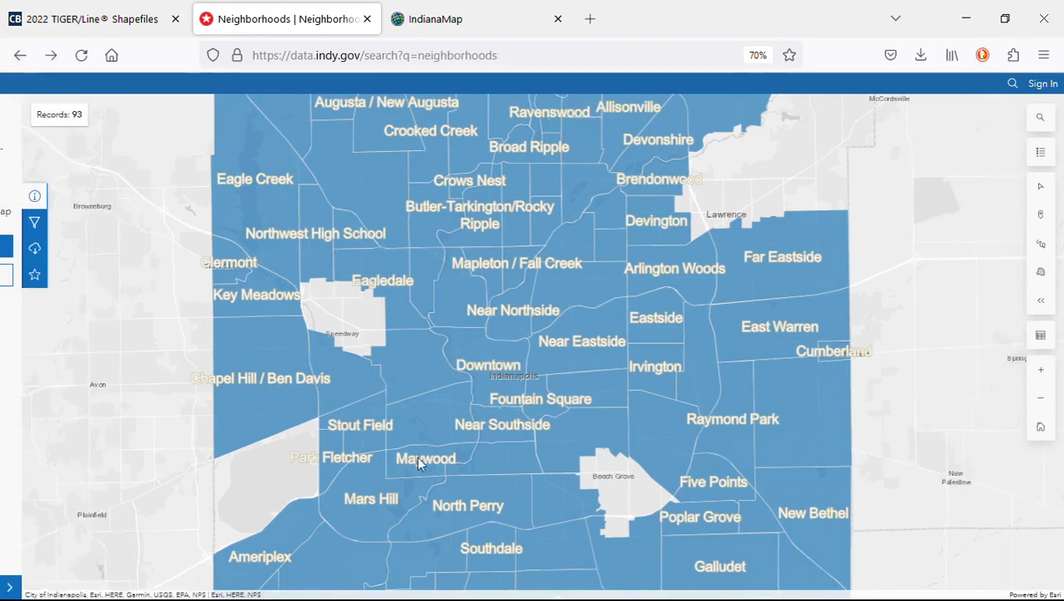
pyautogui.scroll(1, 548, 562)
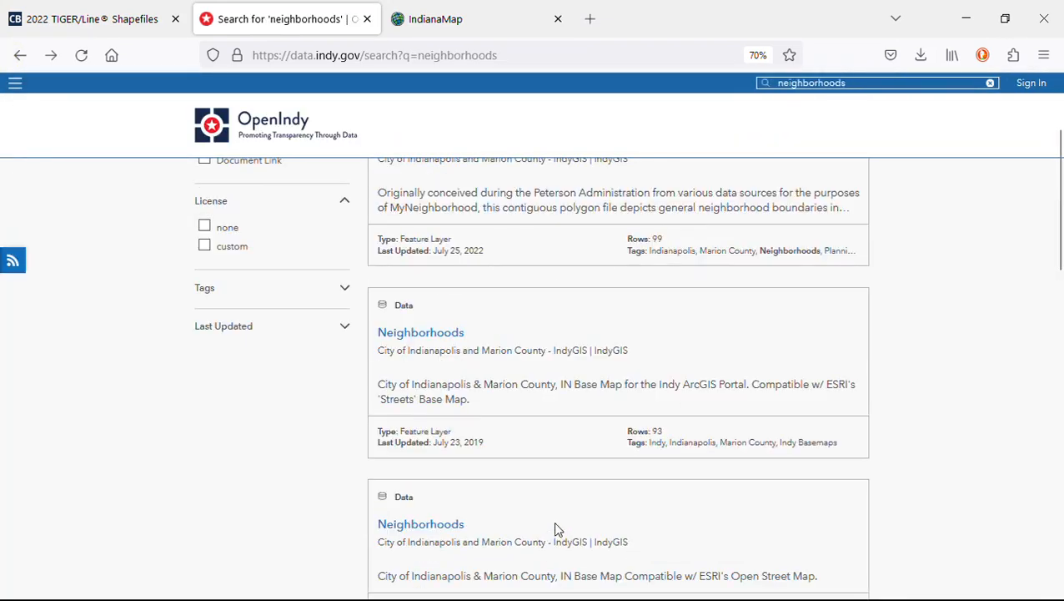
# Open the Indy Neighborhoods dataset from the search results, examine its data table, and close the table.
pyautogui.scroll(1, 553, 520)
pyautogui.scroll(2, 647, 304)
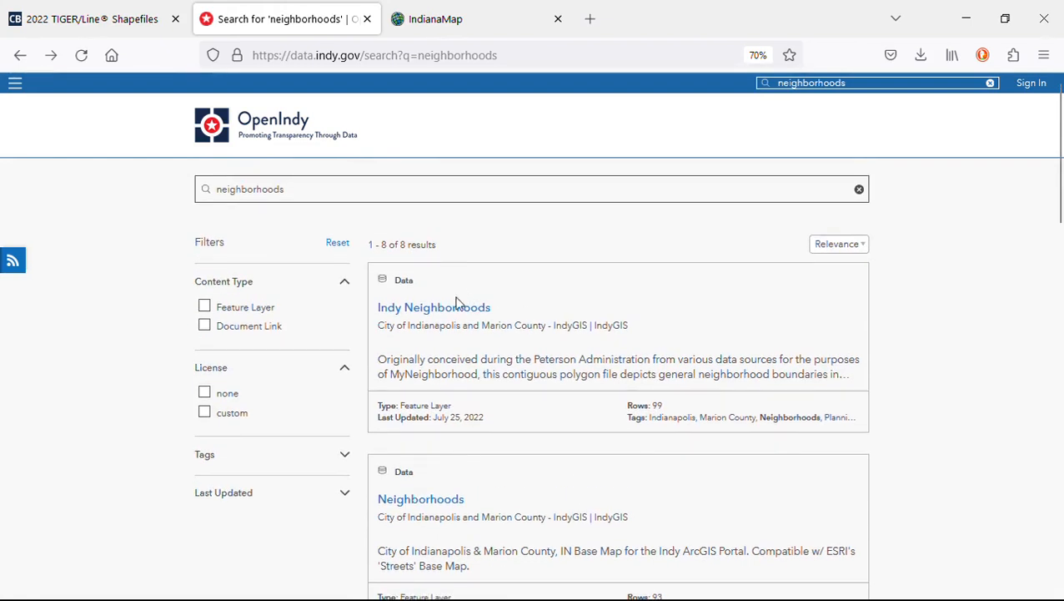
pyautogui.click(444, 308)
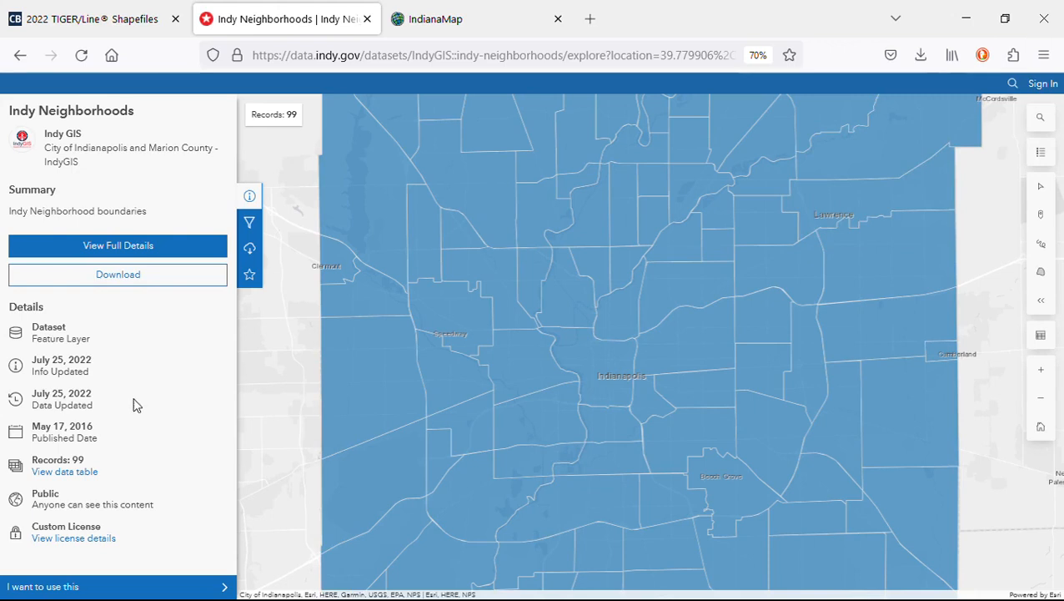
pyautogui.click(67, 473)
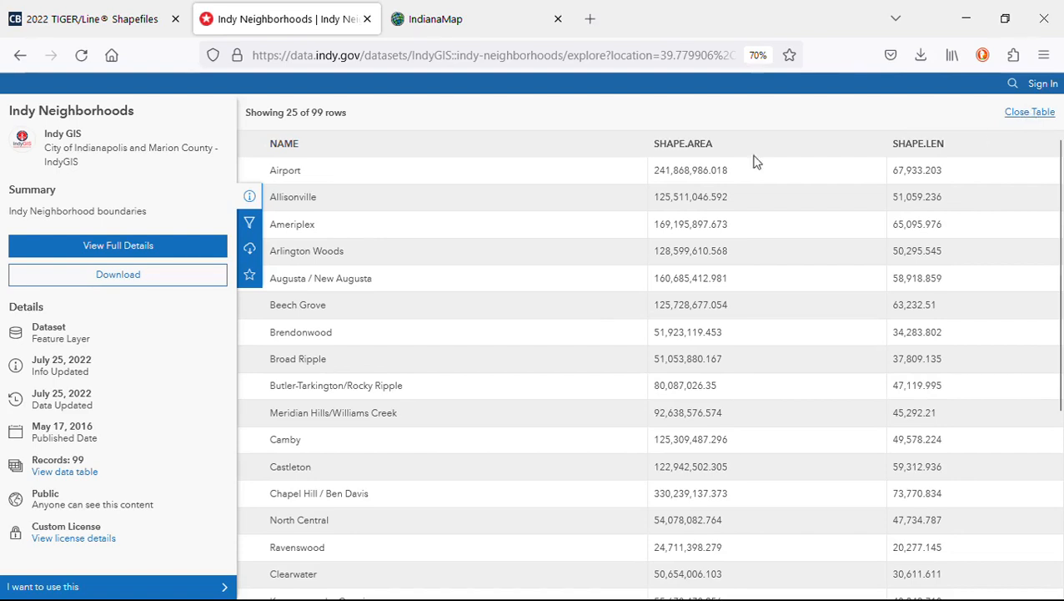
pyautogui.click(1029, 114)
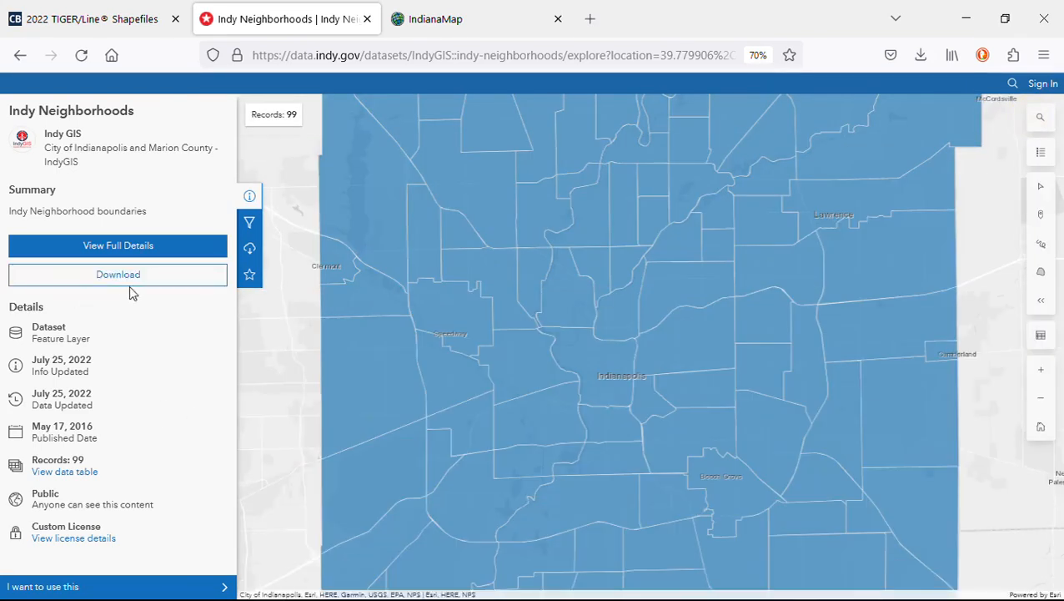
# Request a newly generated shapefile download of Indy Neighborhoods with the latest data.
pyautogui.click(130, 282)
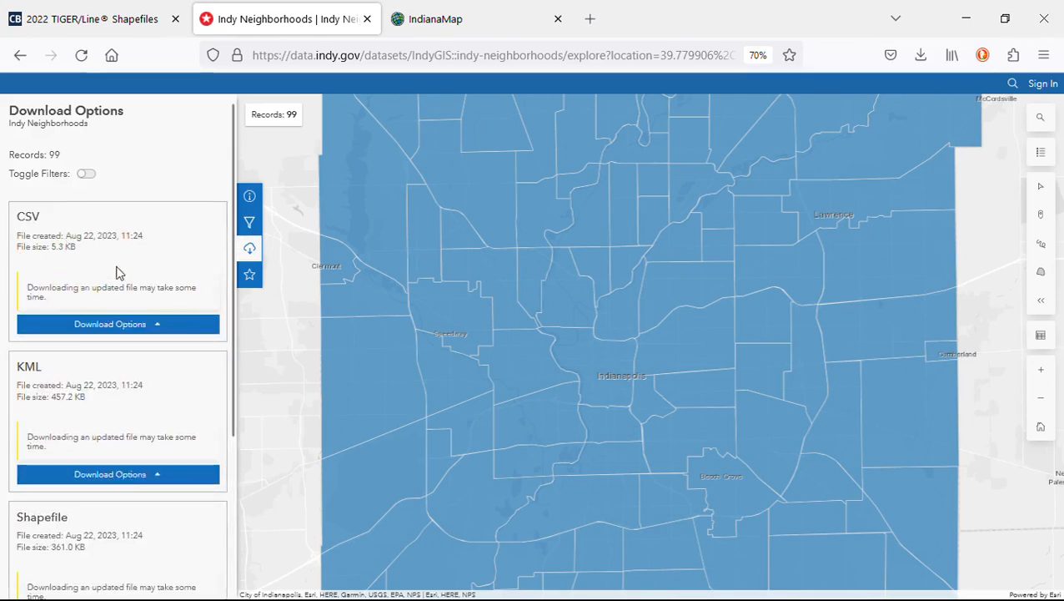
pyautogui.scroll(-1, 134, 257)
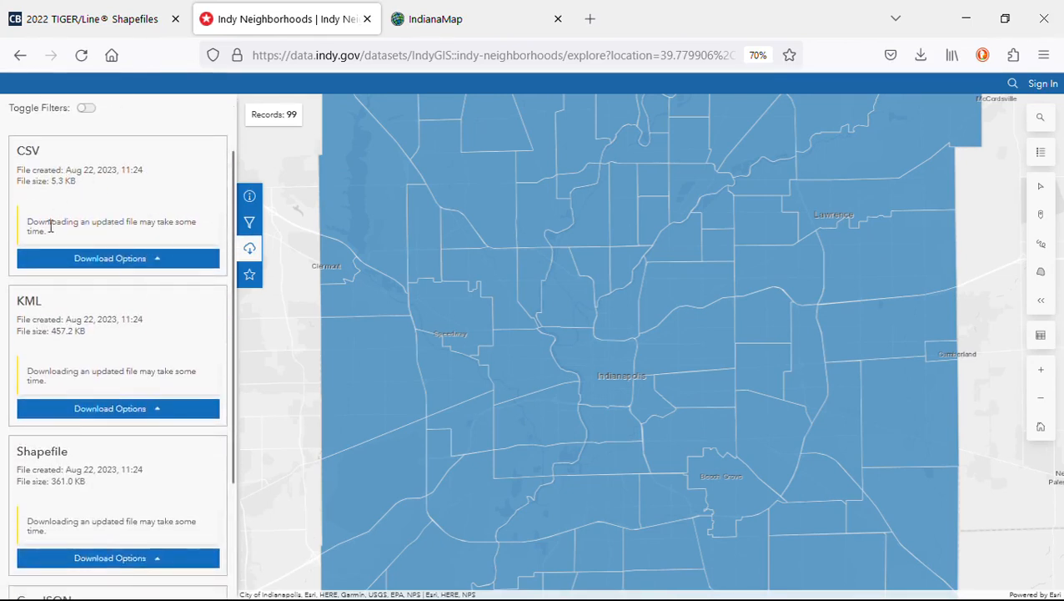
pyautogui.scroll(-2, 156, 344)
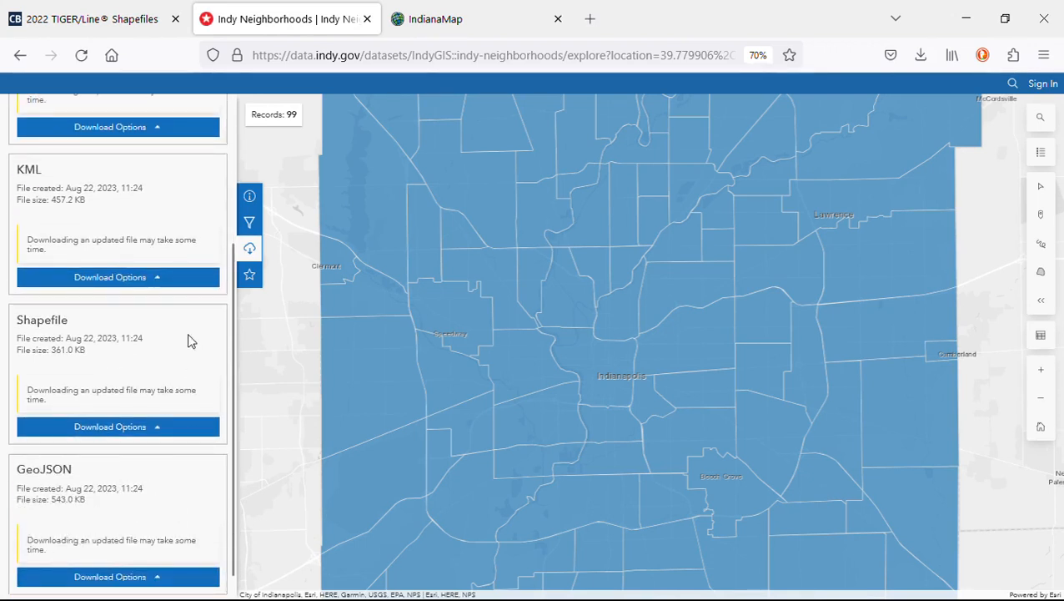
pyautogui.click(174, 429)
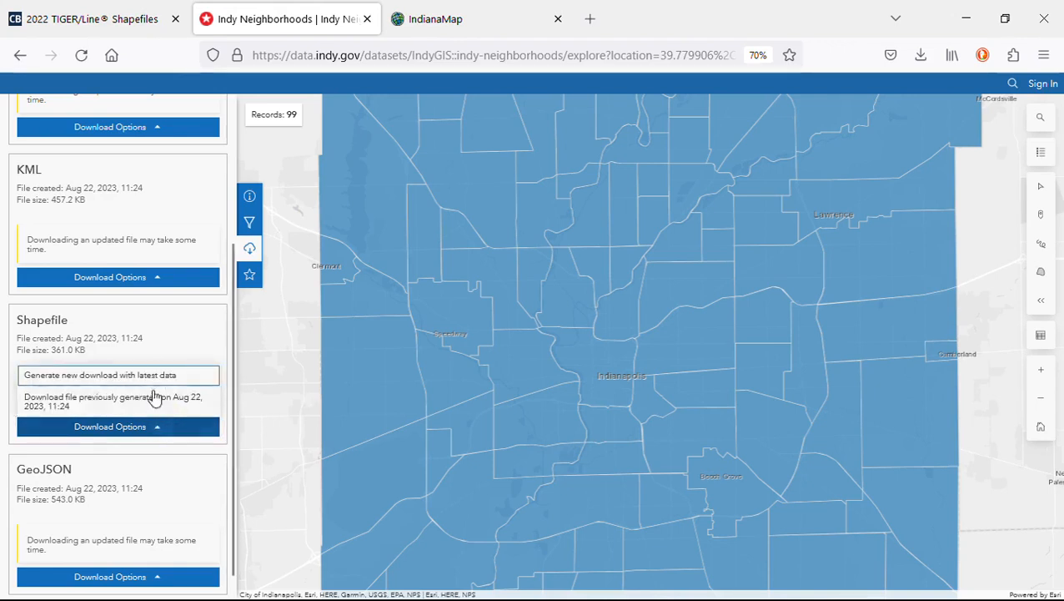
pyautogui.click(92, 377)
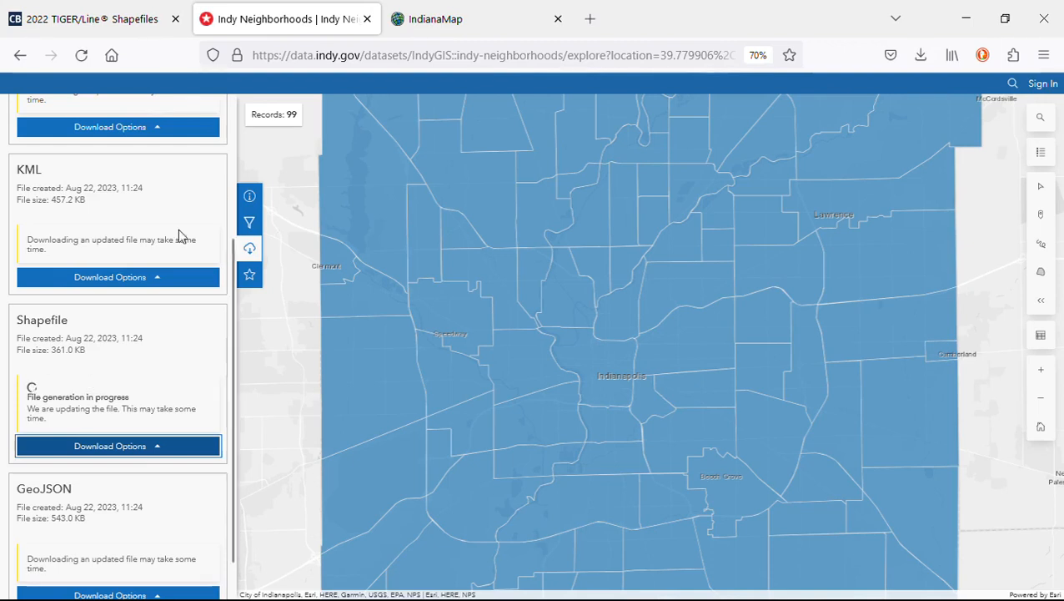
# Switch to the IndianaMap site, look over its home page, and open the Data Gallery.
pyautogui.click(408, 25)
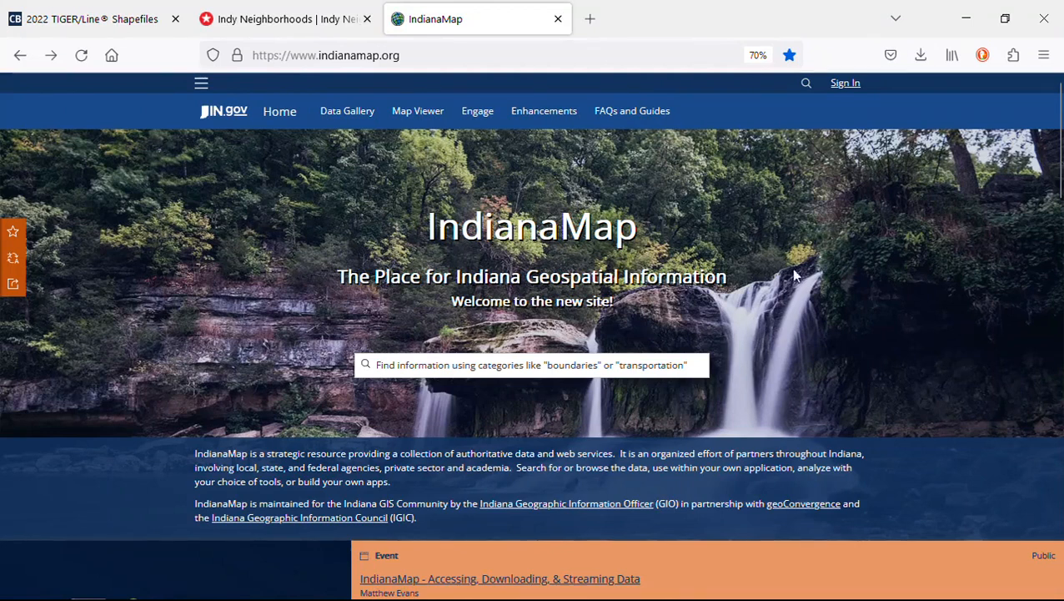
pyautogui.scroll(-4, 801, 284)
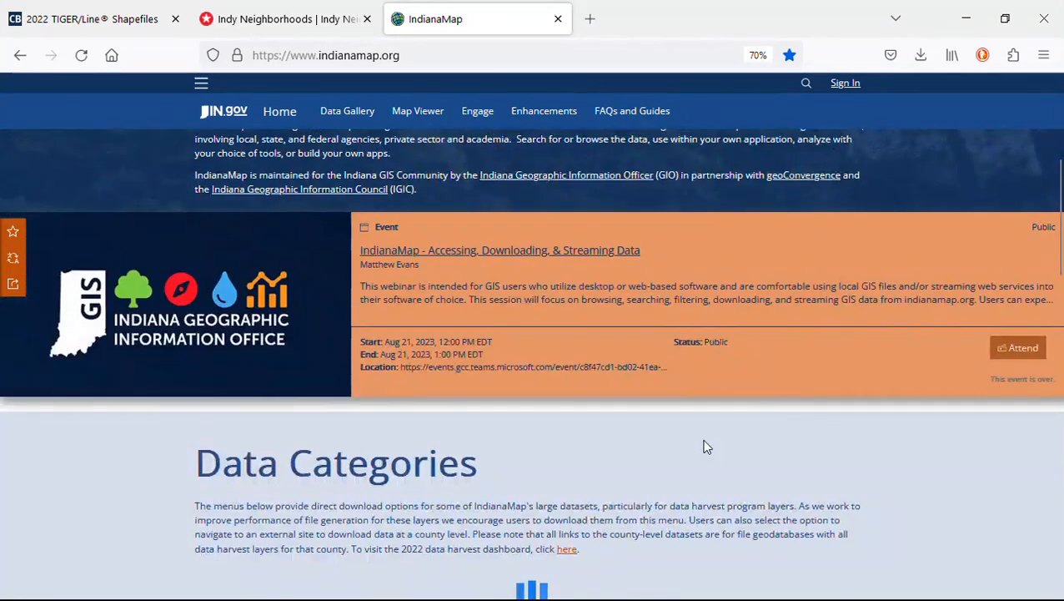
pyautogui.scroll(3, 704, 442)
pyautogui.scroll(2, 683, 355)
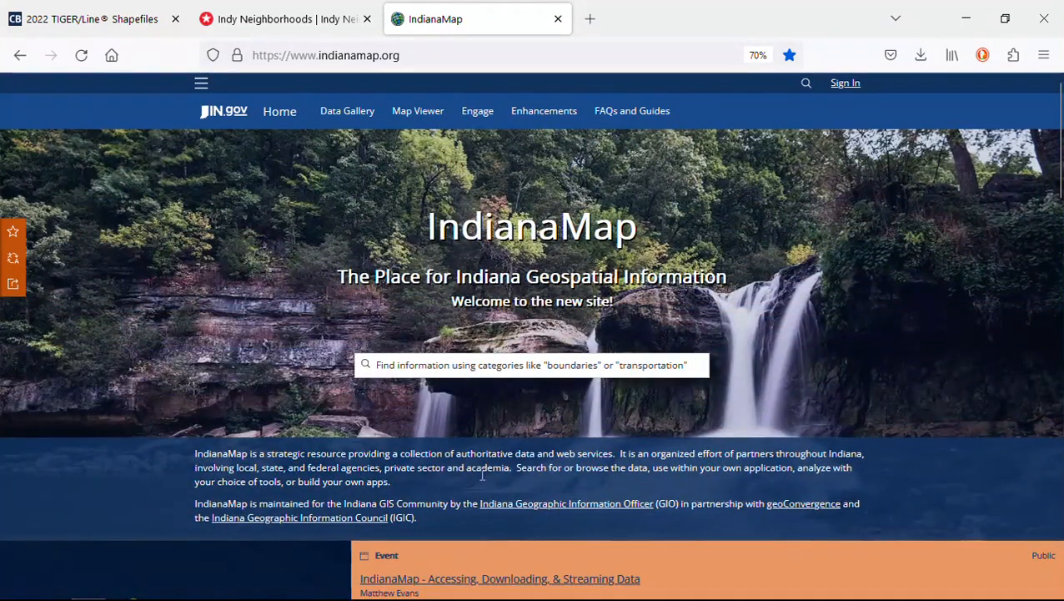
pyautogui.scroll(-3, 531, 374)
pyautogui.scroll(3, 485, 326)
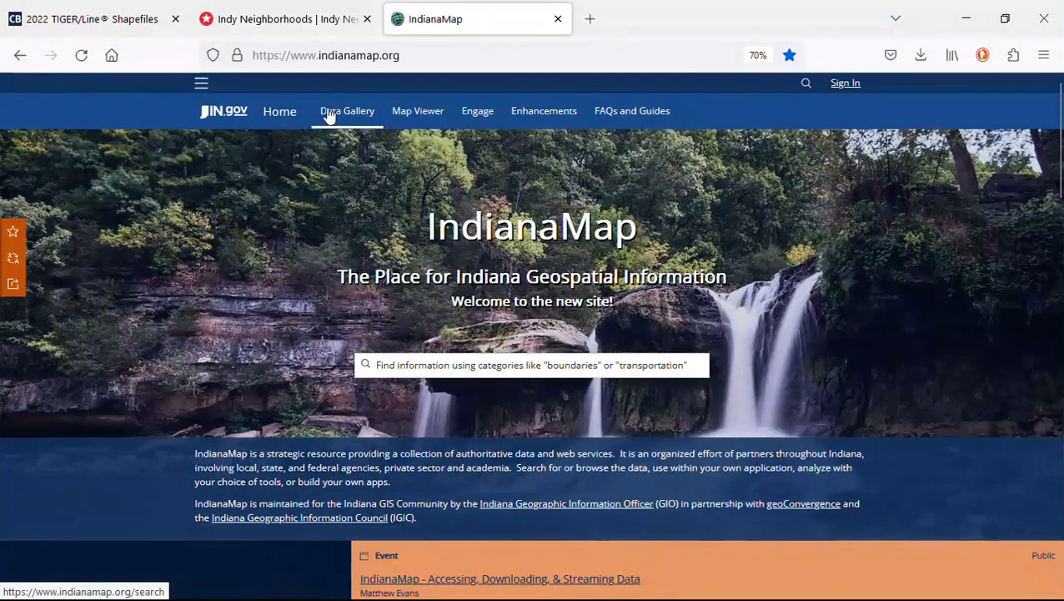
pyautogui.click(364, 113)
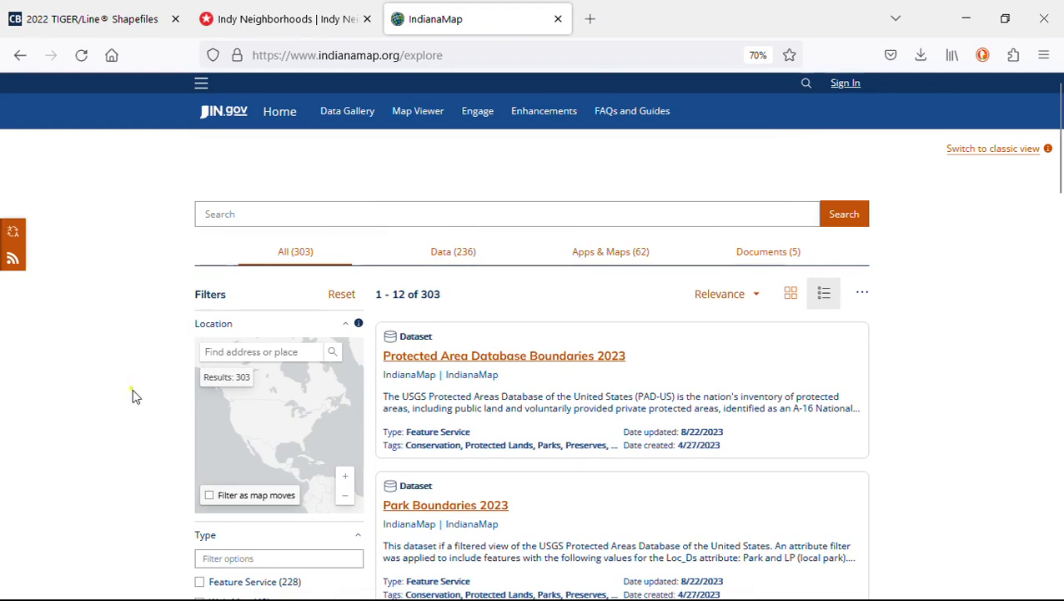
# Examine the Data Gallery's dataset list and the filters for type, source, tag, license and date.
pyautogui.scroll(-3, 132, 390)
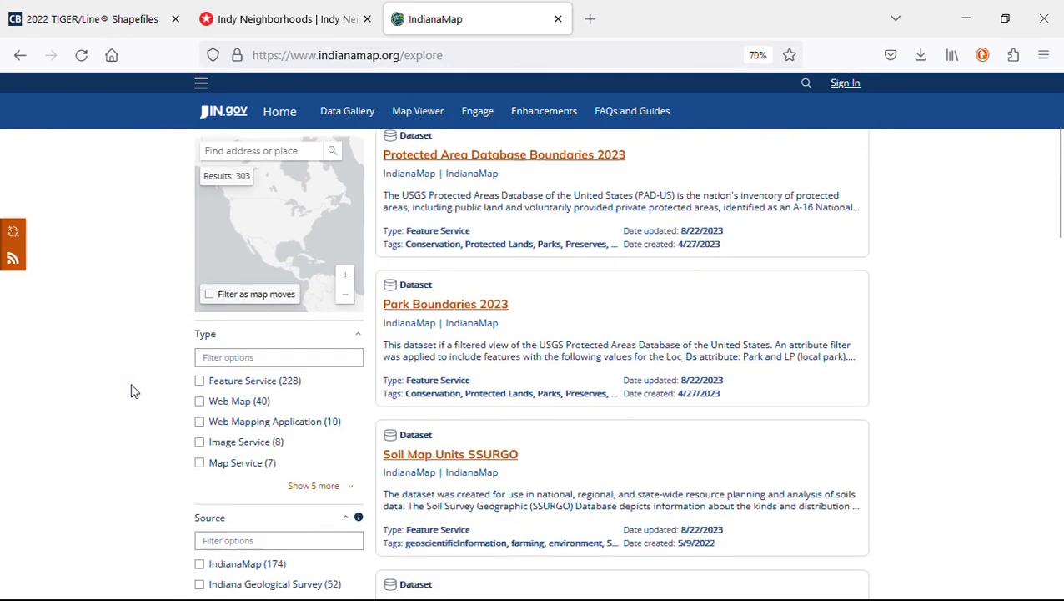
pyautogui.scroll(-9, 134, 390)
pyautogui.scroll(-9, 133, 390)
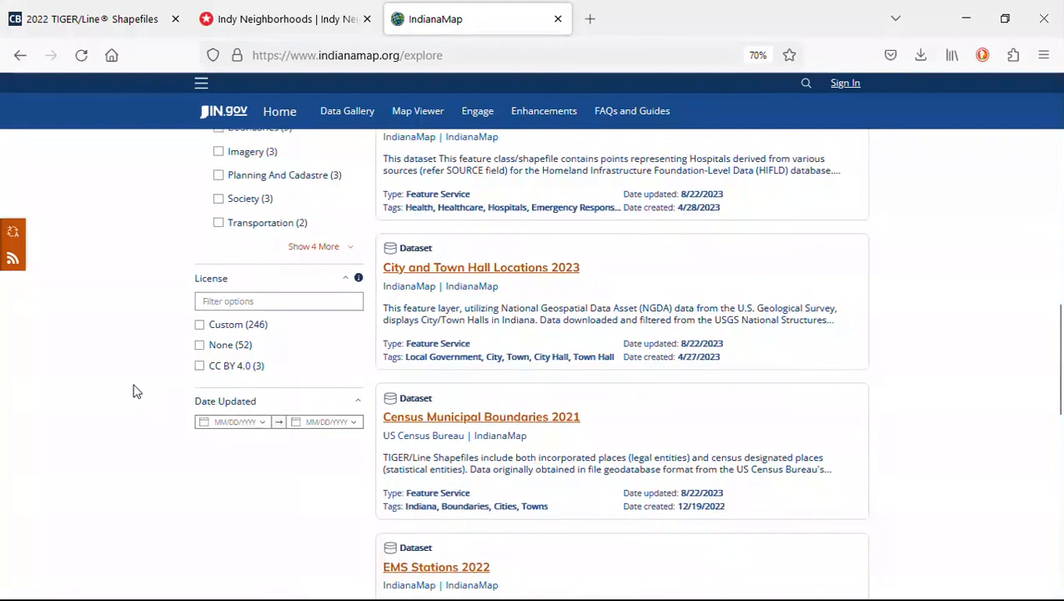
pyautogui.scroll(20, 137, 391)
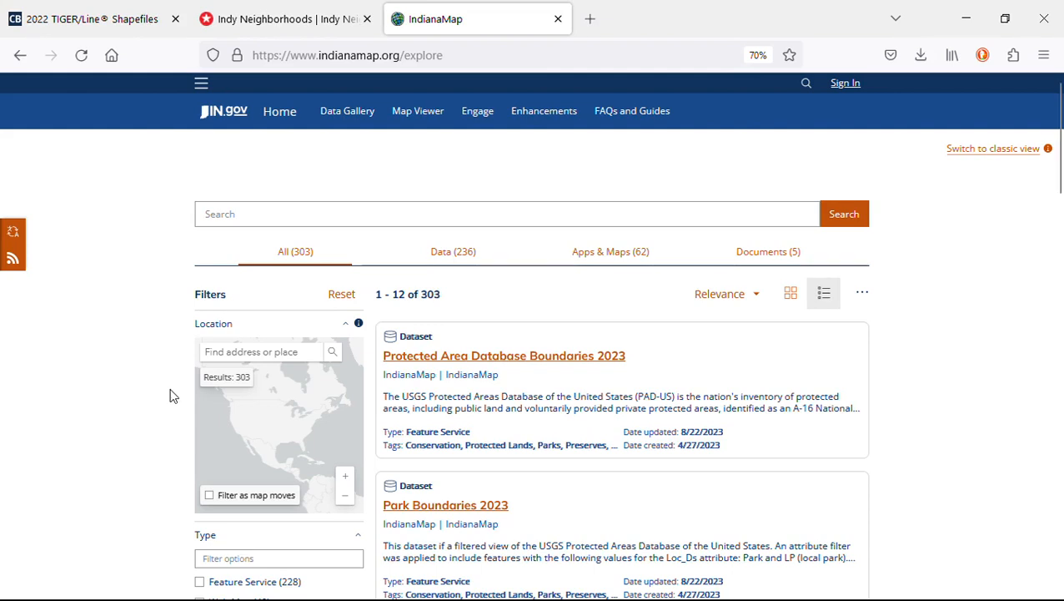
pyautogui.scroll(-1, 442, 328)
pyautogui.scroll(-2, 490, 389)
pyautogui.scroll(-2, 489, 388)
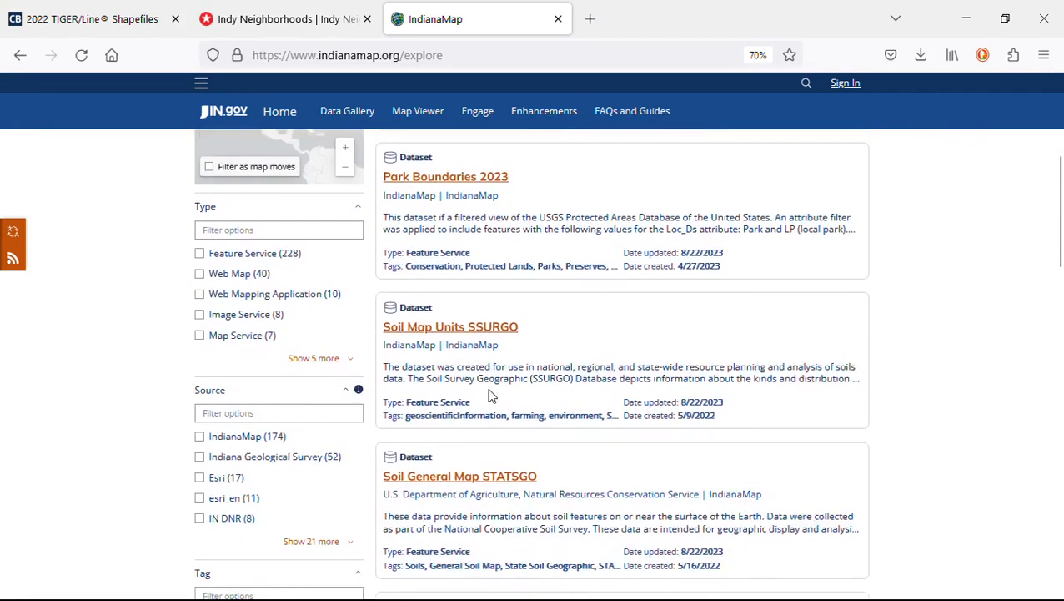
pyautogui.scroll(5, 487, 397)
# Search the gallery for "religious" and open the Religious Centers 2020 dataset in a new browser tab.
pyautogui.click(238, 220)
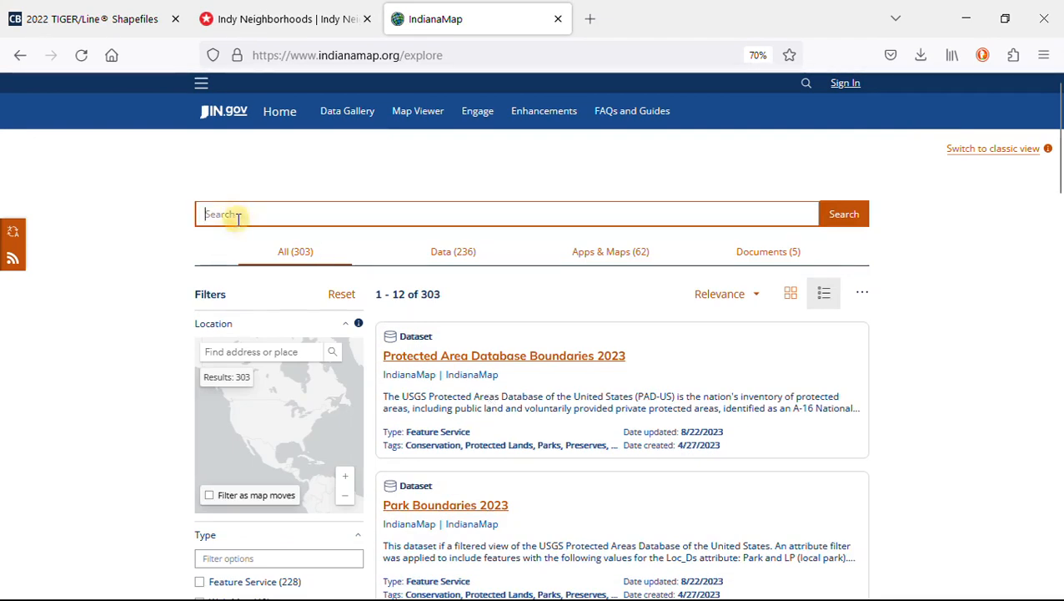
pyautogui.write('religious')
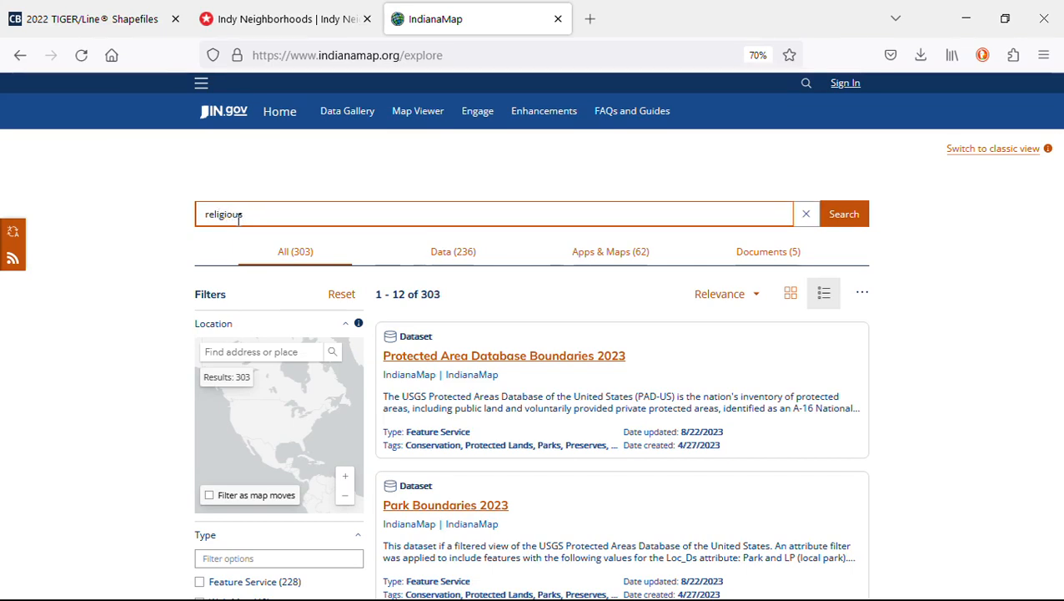
pyautogui.press('Return')
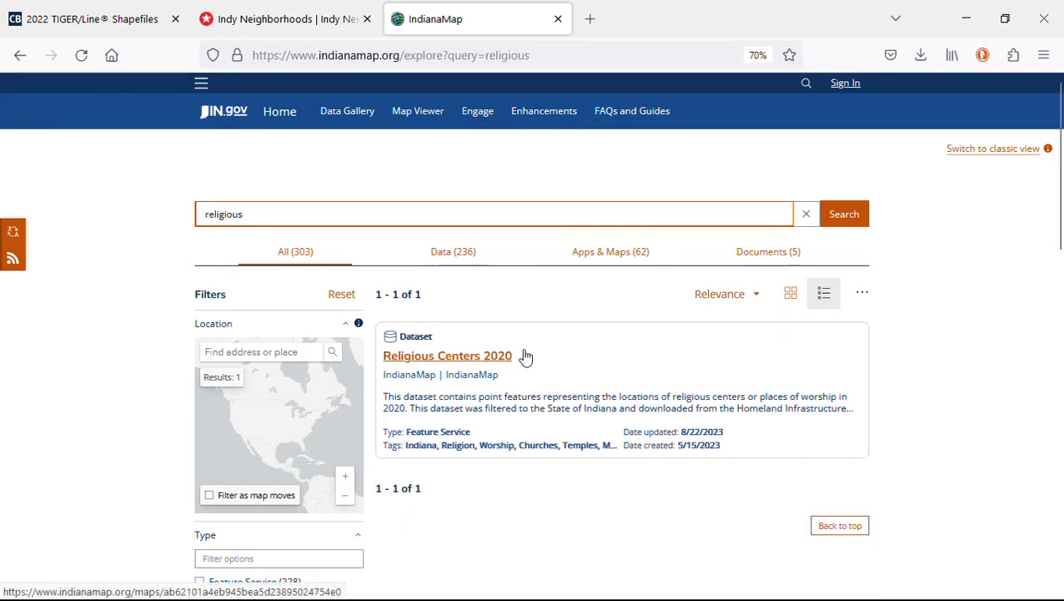
pyautogui.rightClick(459, 358)
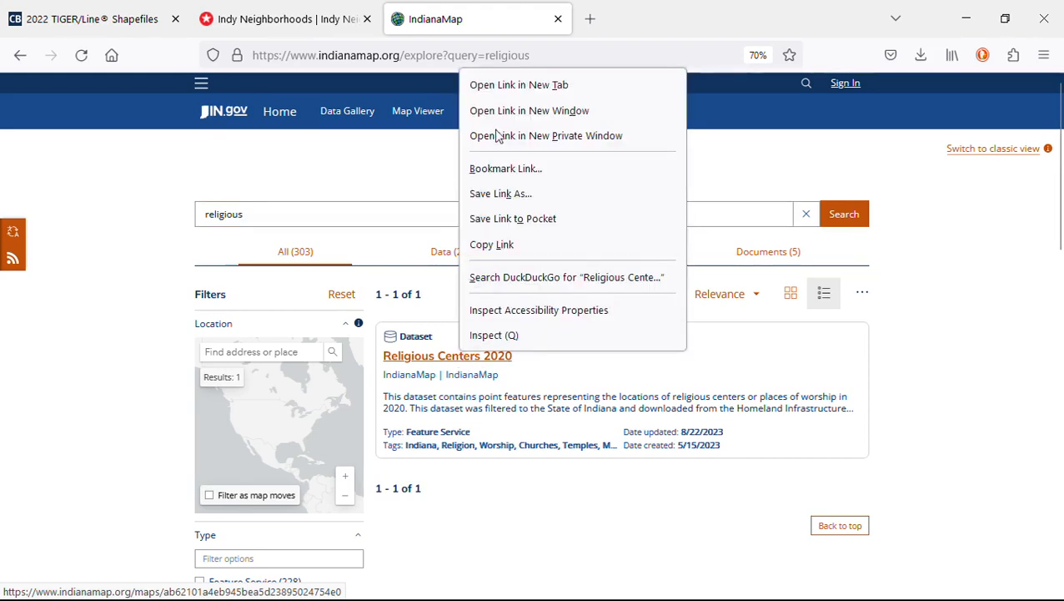
pyautogui.click(507, 86)
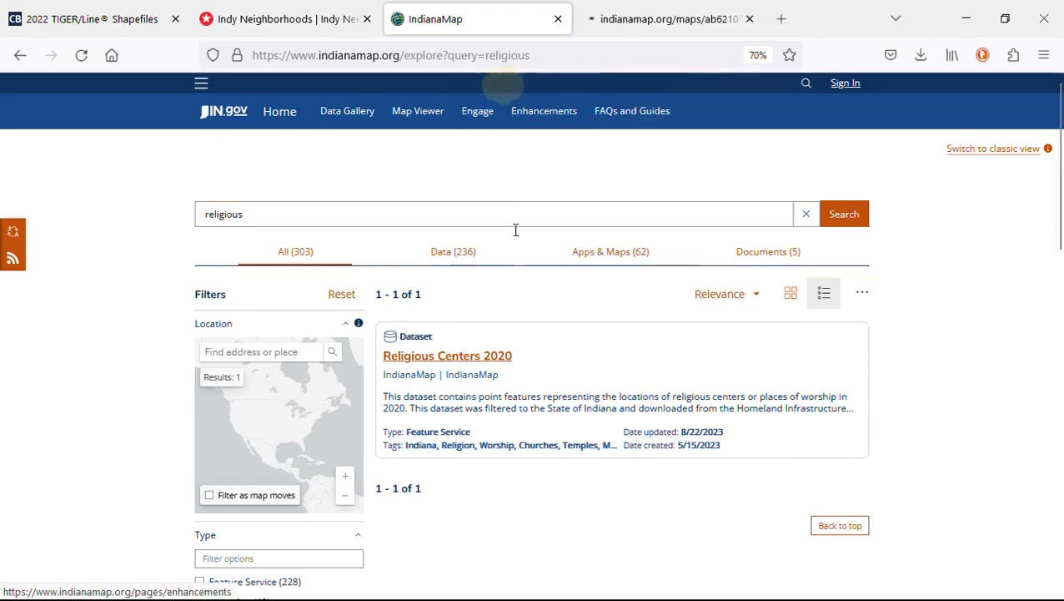
# Search the gallery for "recreational" and open the Recreational Facility Locations dataset in a new browser tab.
pyautogui.doubleClick(268, 214)
pyautogui.write('rec')
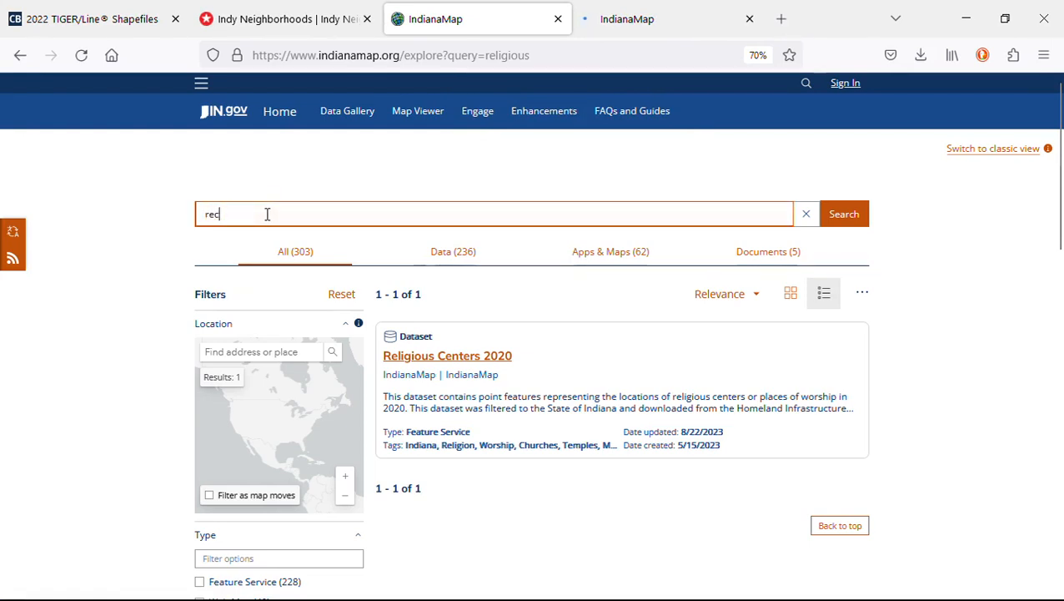
pyautogui.write('reationa')
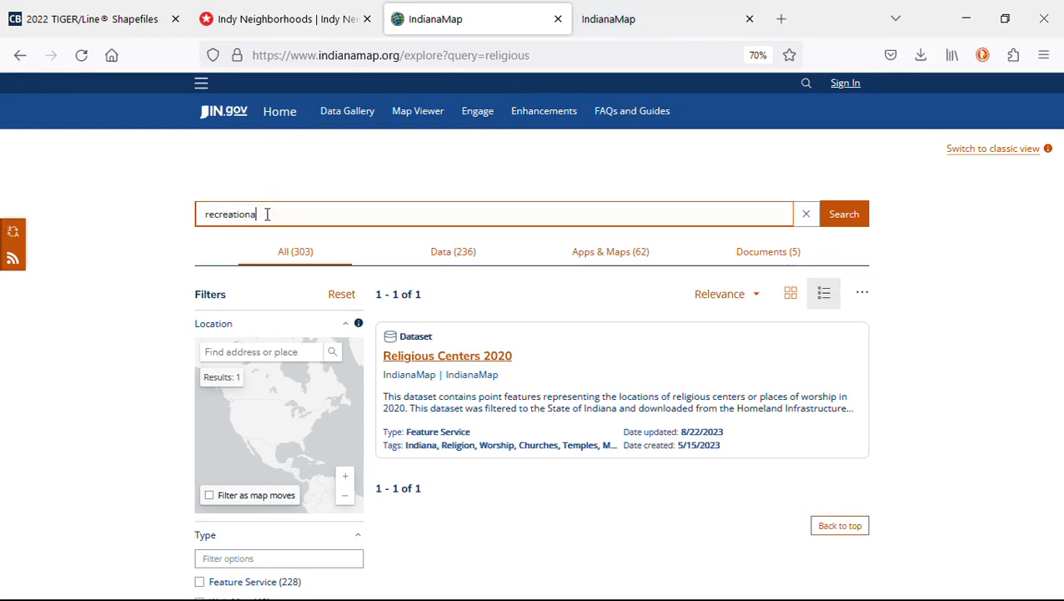
pyautogui.write('l')
pyautogui.press('Return')
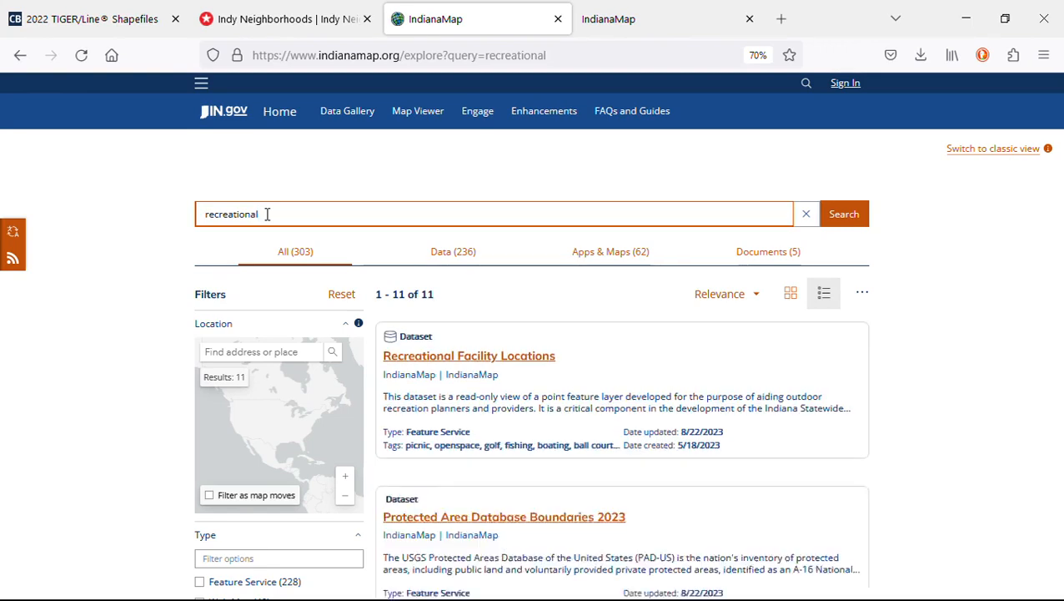
pyautogui.rightClick(474, 357)
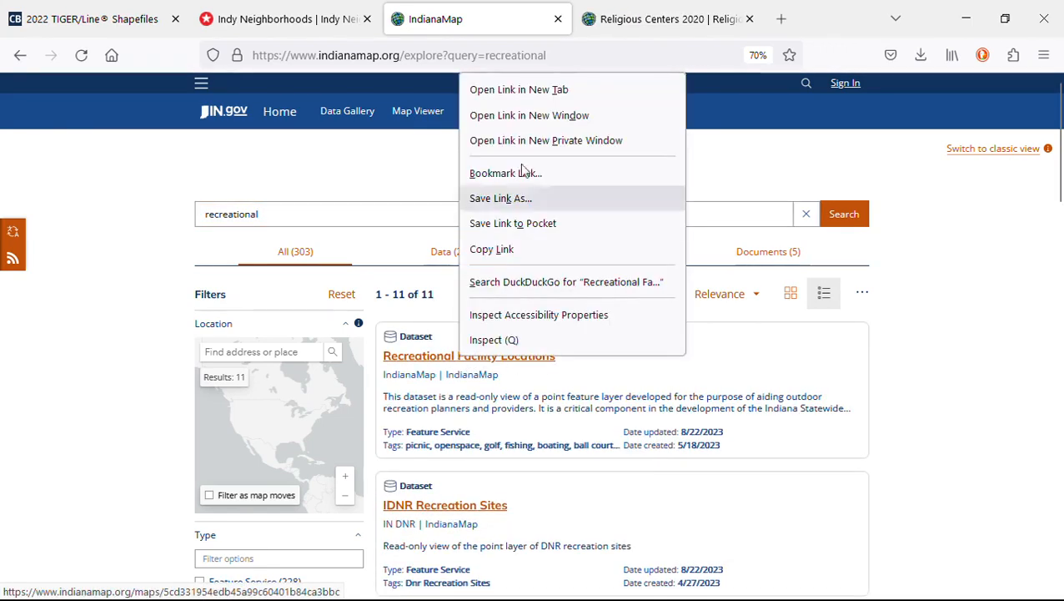
pyautogui.click(527, 92)
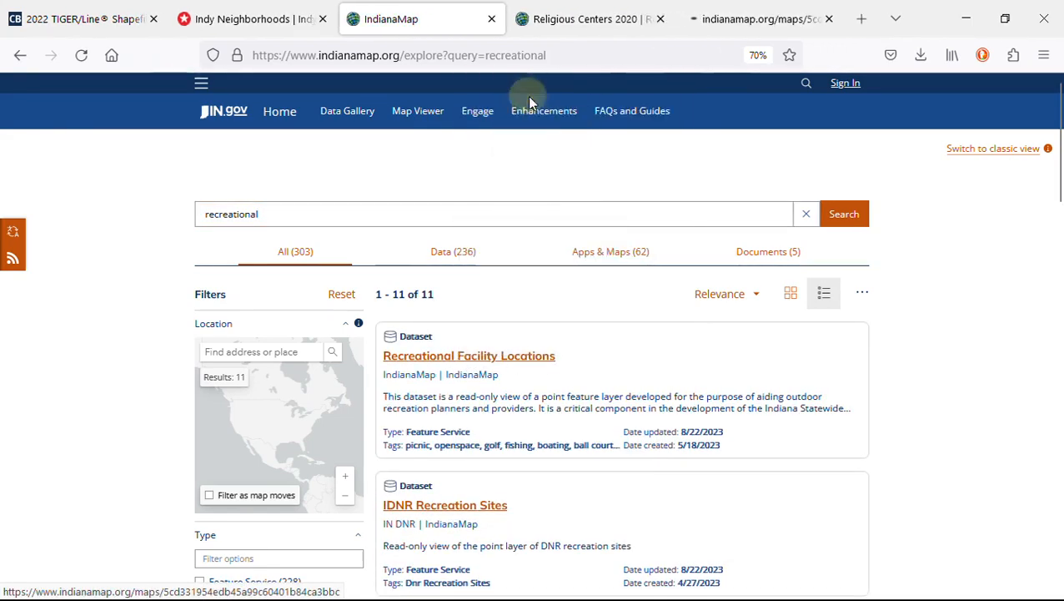
# Switch to the Religious Centers 2020 dataset and examine its mapped points around Indianapolis.
pyautogui.click(586, 25)
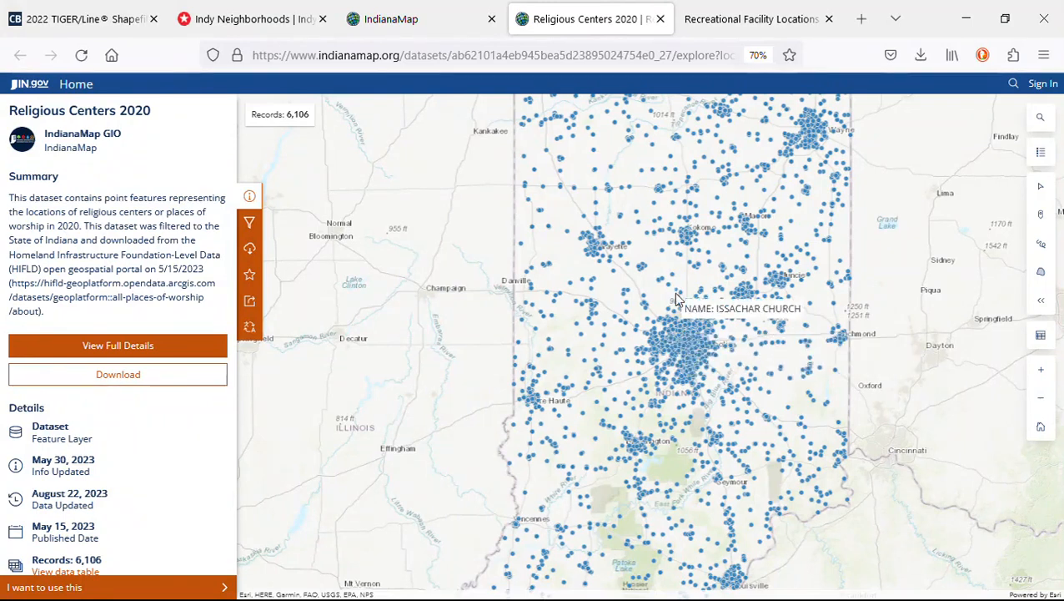
pyautogui.scroll(6, 680, 359)
pyautogui.scroll(-3, 563, 336)
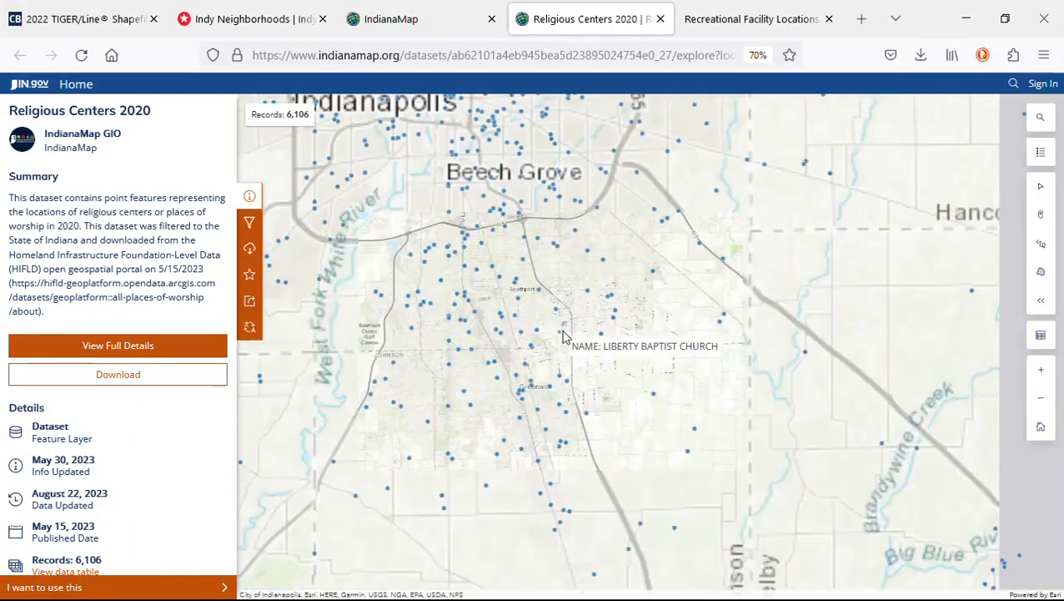
pyautogui.scroll(-2, 651, 444)
pyautogui.scroll(-2, 650, 444)
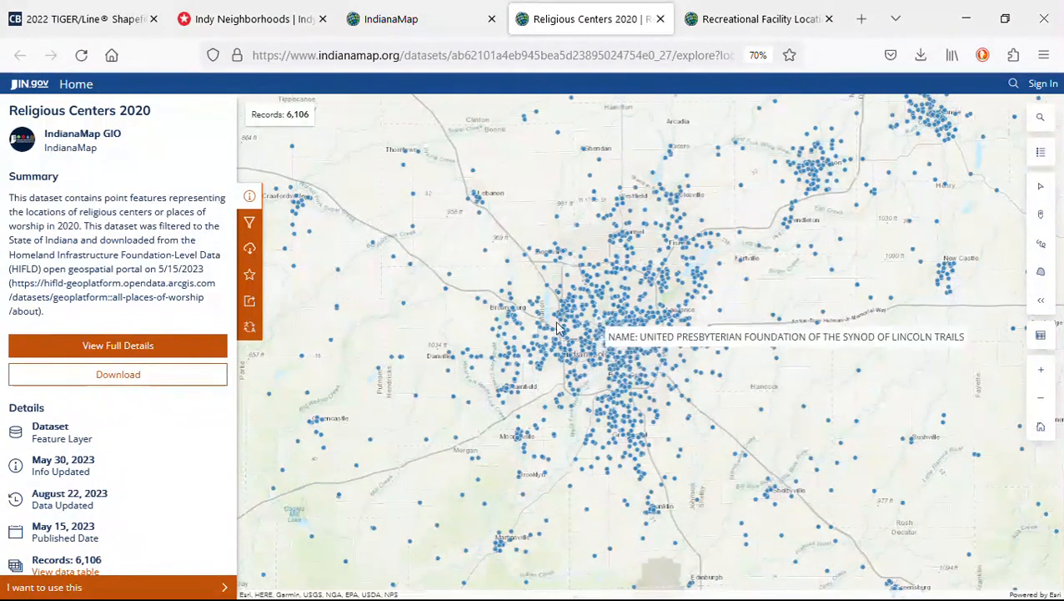
# Request a newly generated shapefile download of Religious Centers 2020 with the latest data.
pyautogui.click(165, 377)
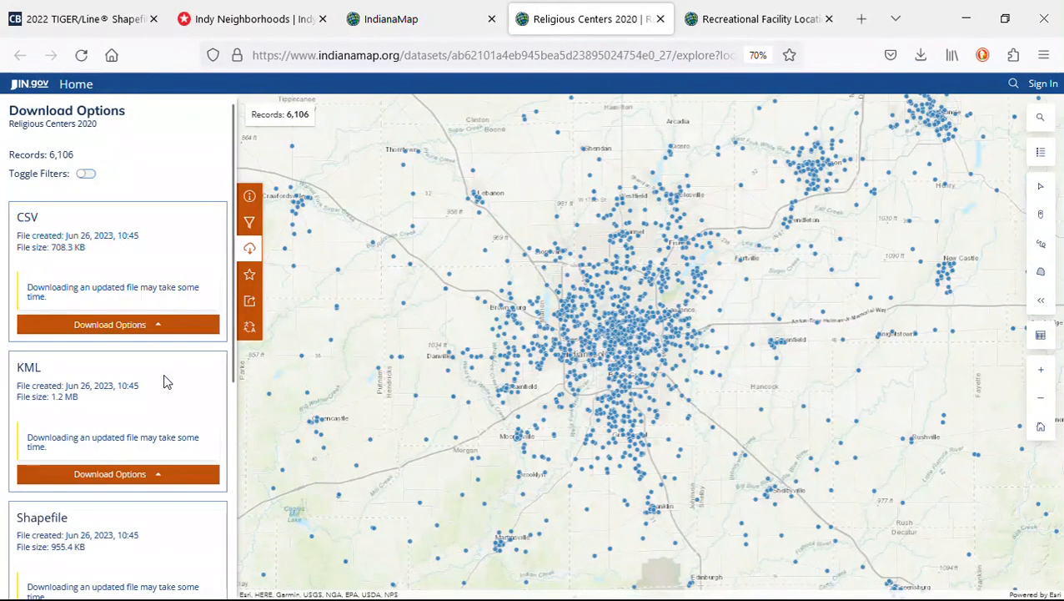
pyautogui.scroll(-5, 165, 382)
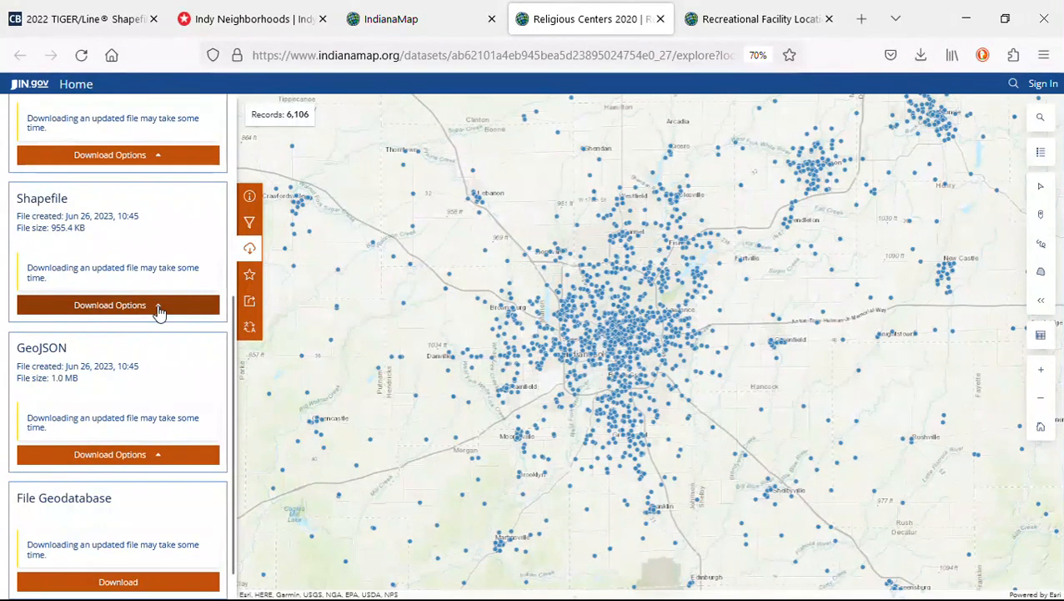
pyautogui.click(160, 307)
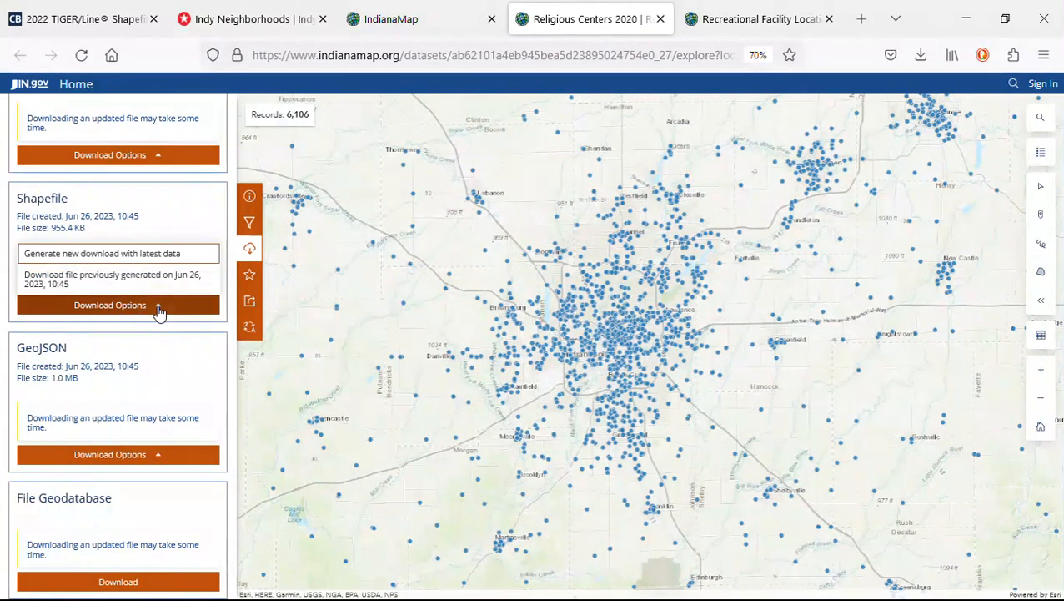
pyautogui.click(140, 254)
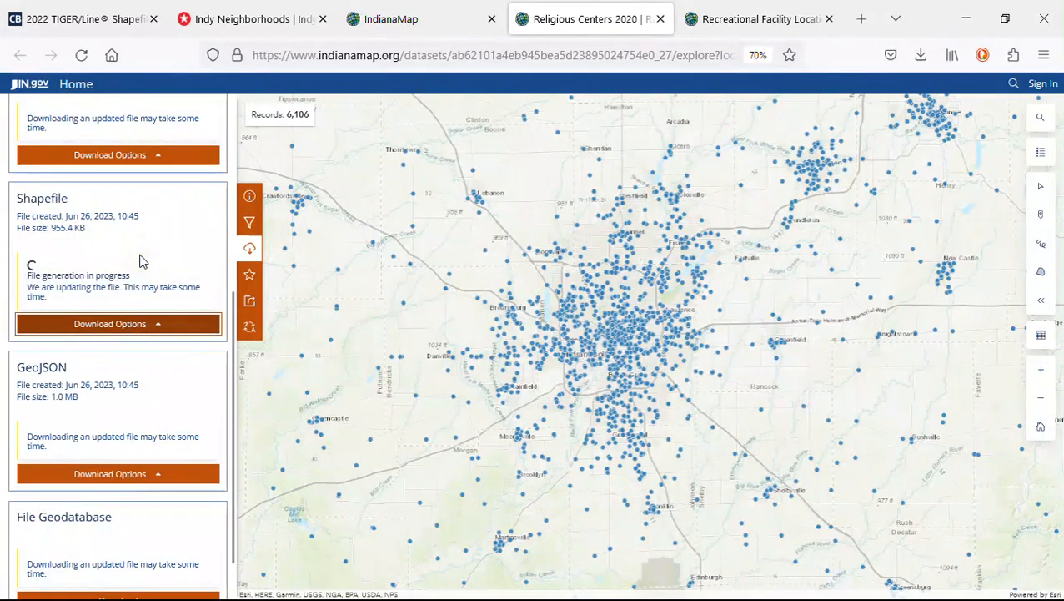
# Switch to the Recreational Facility Locations dataset and request its shapefile download.
pyautogui.click(764, 21)
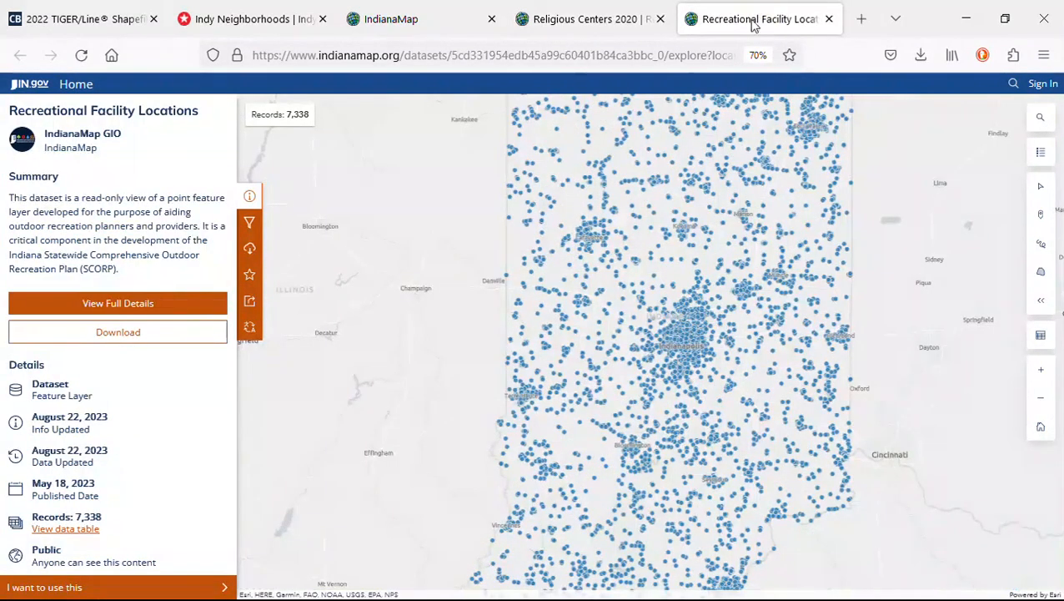
pyautogui.click(139, 334)
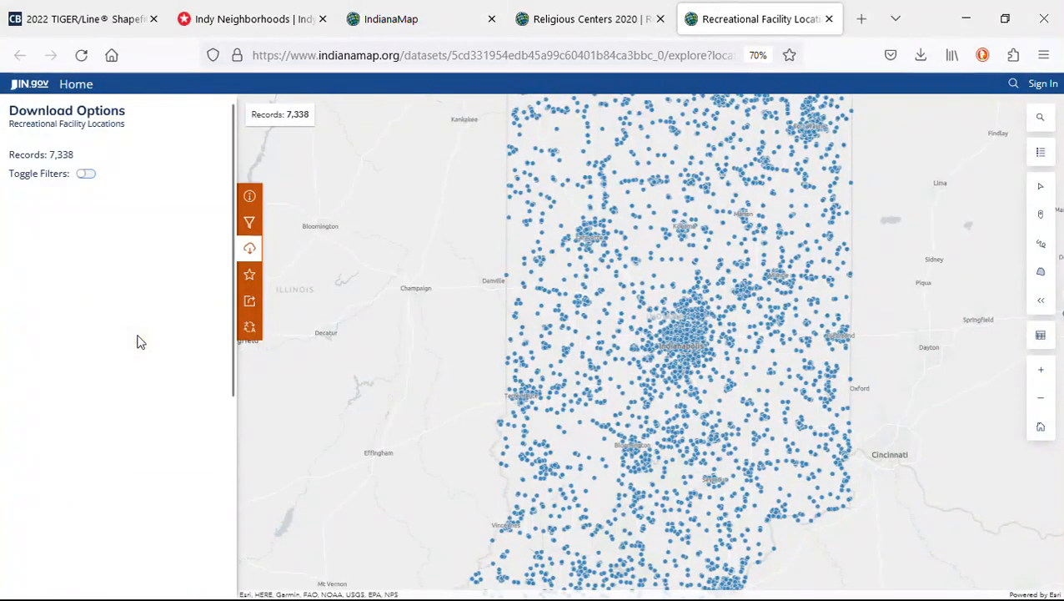
pyautogui.scroll(-3, 139, 341)
pyautogui.click(135, 386)
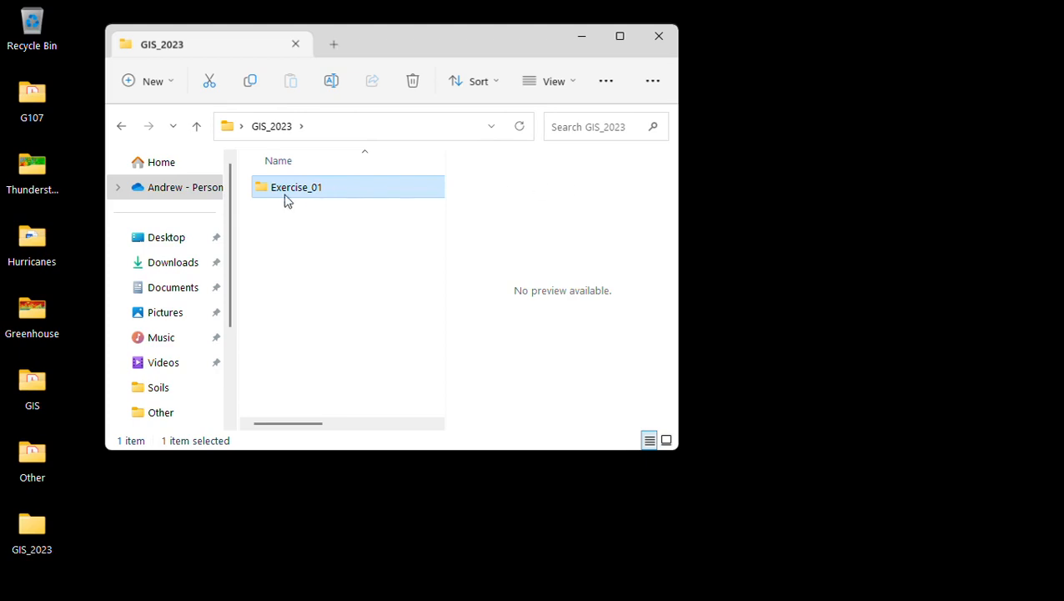
# In File Explorer, open the Exercise_01 folder inside GIS_2023 and extract the Indy_Neighborhoods archive to its default folder.
pyautogui.doubleClick(323, 189)
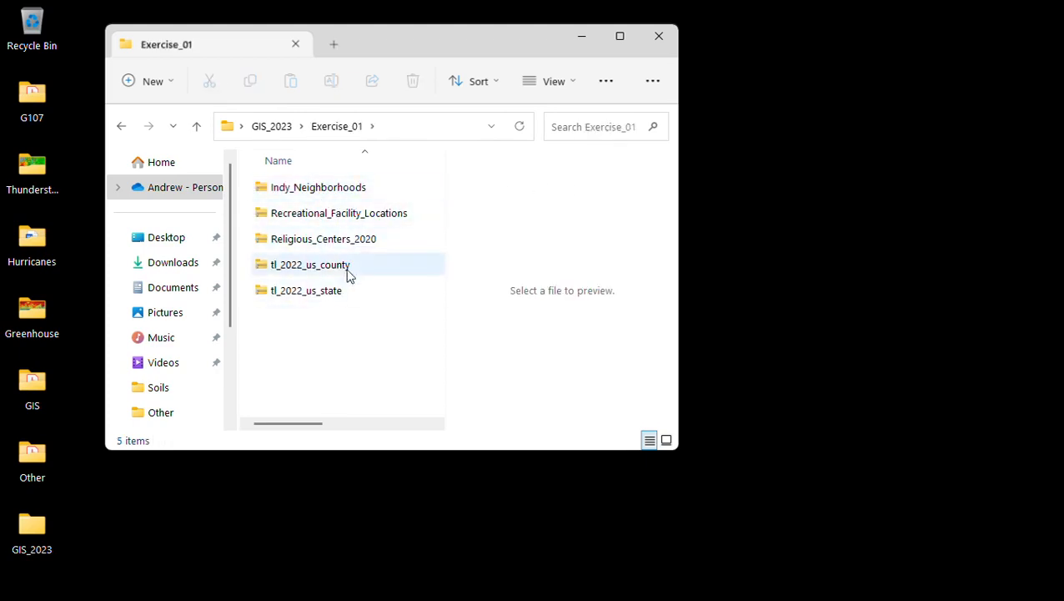
pyautogui.moveTo(349, 267)
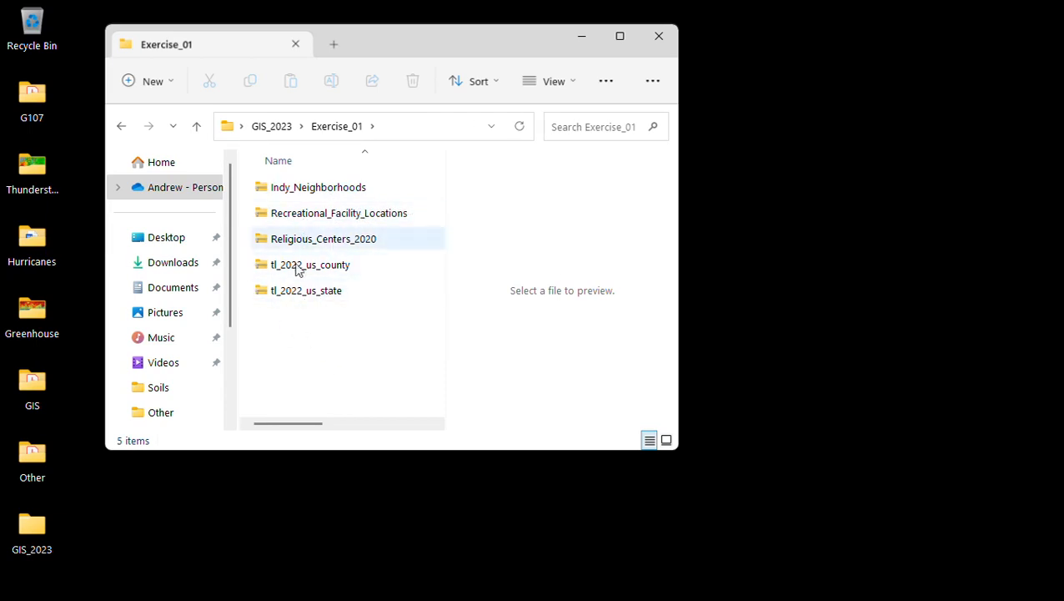
pyautogui.rightClick(305, 187)
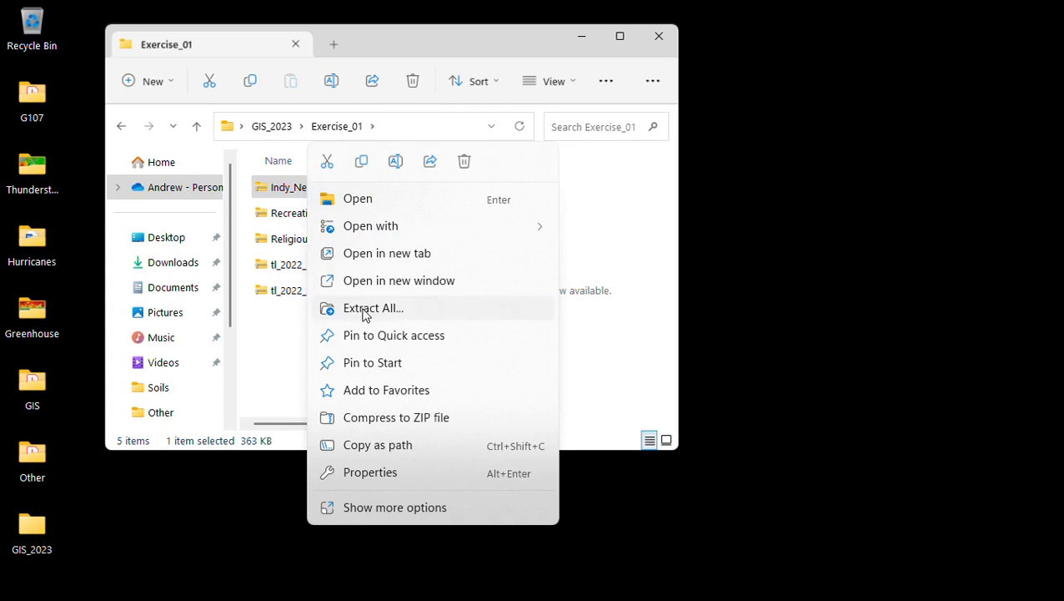
pyautogui.click(285, 193)
pyautogui.rightClick(285, 193)
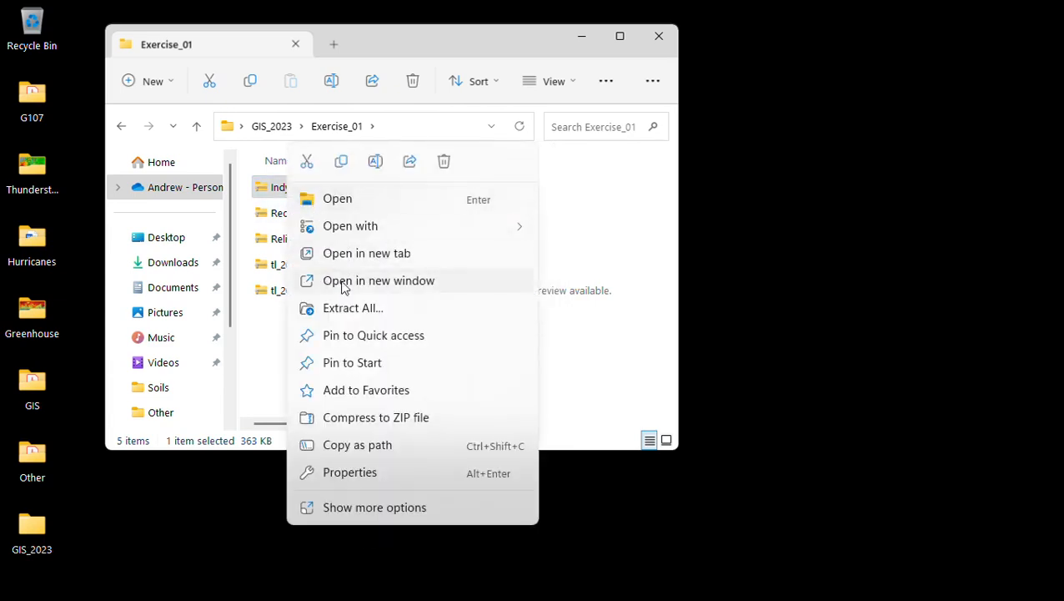
pyautogui.click(348, 310)
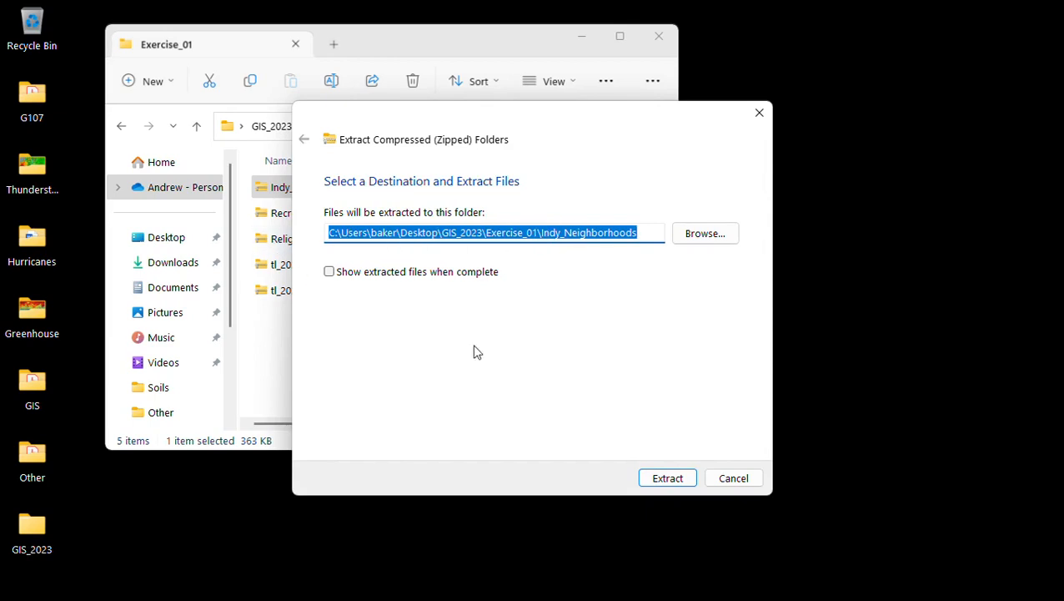
pyautogui.click(674, 484)
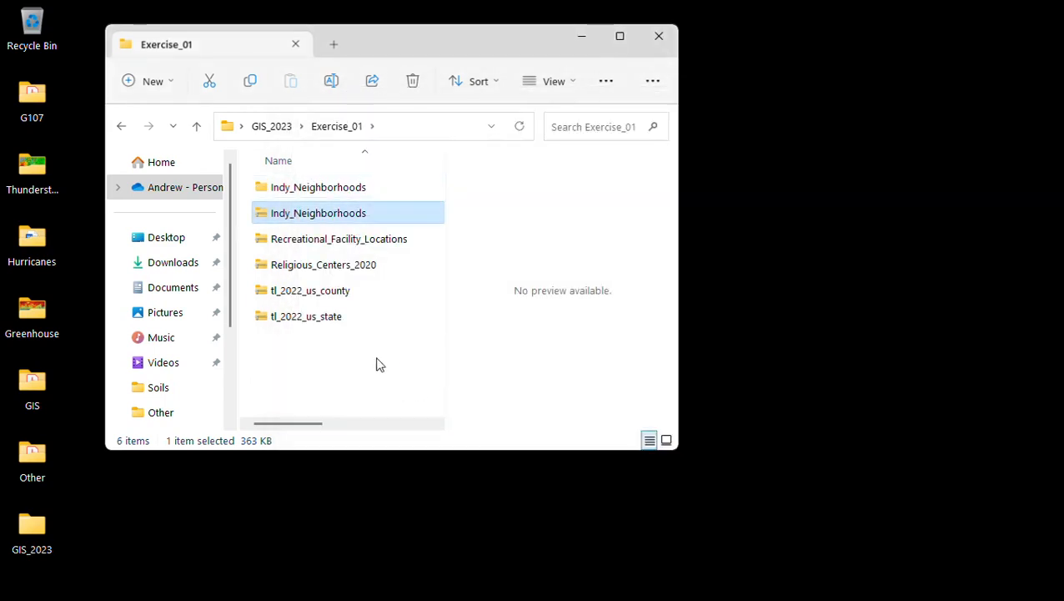
# Extract the Recreational_Facility_Locations archive to its default folder within Exercise_01.
pyautogui.click(302, 242)
pyautogui.rightClick(302, 243)
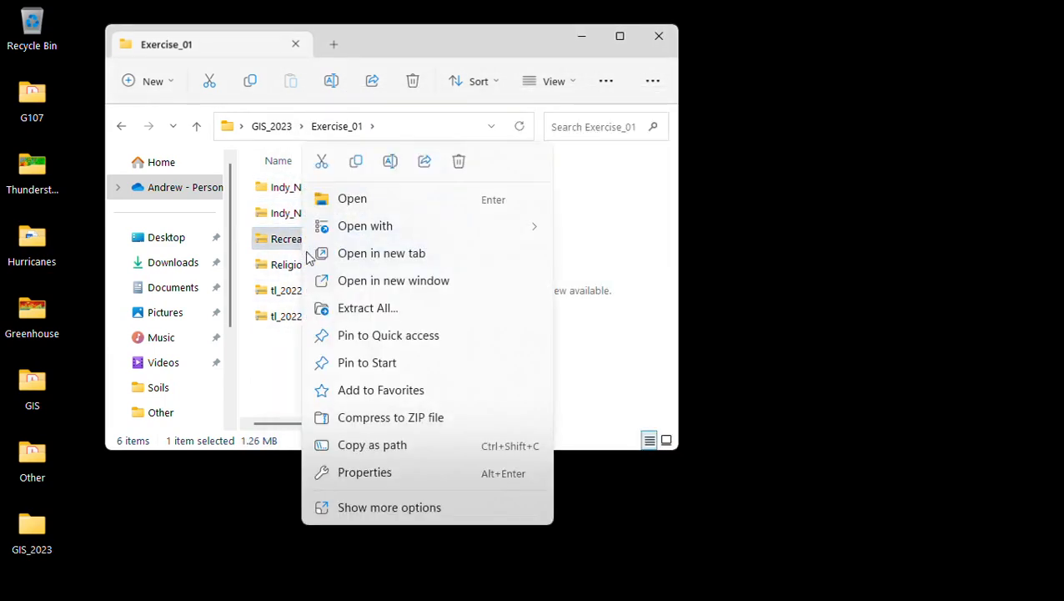
pyautogui.click(361, 309)
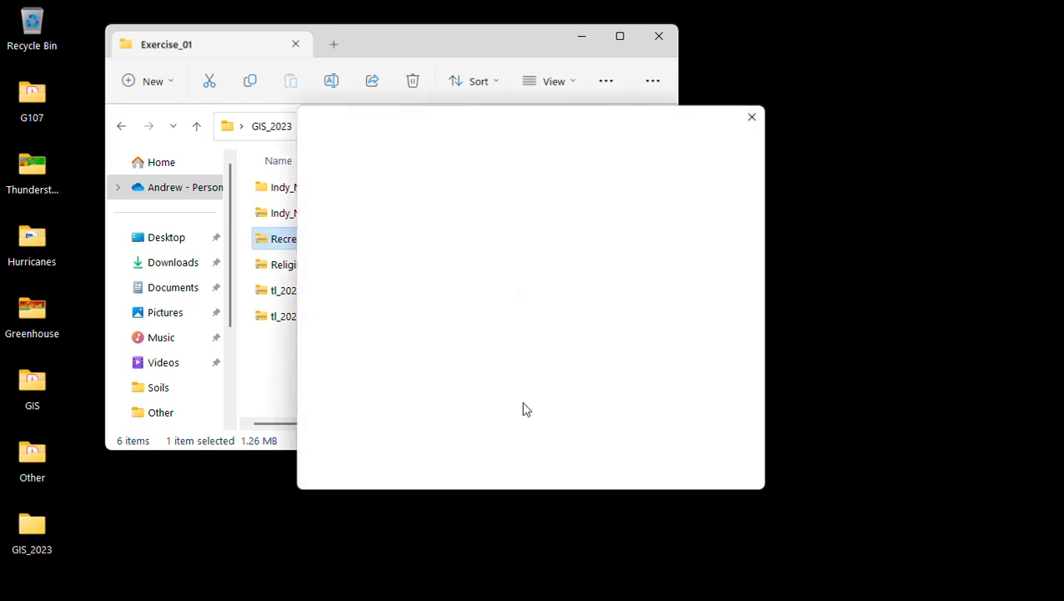
pyautogui.click(654, 484)
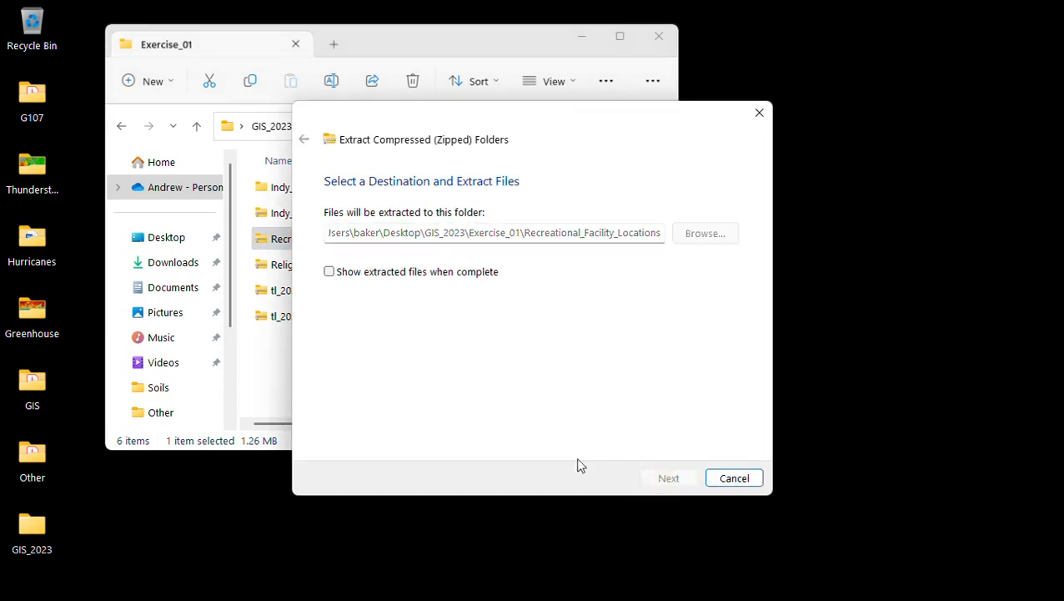
# Extract the Religious_Centers_2020 archive to its default folder within Exercise_01.
pyautogui.click(322, 294)
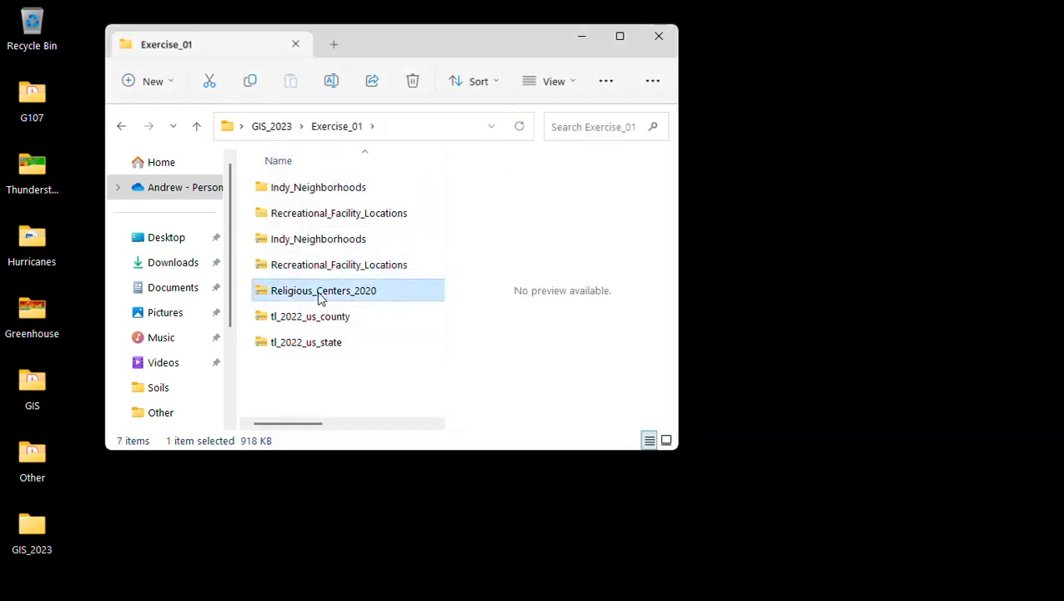
pyautogui.rightClick(322, 293)
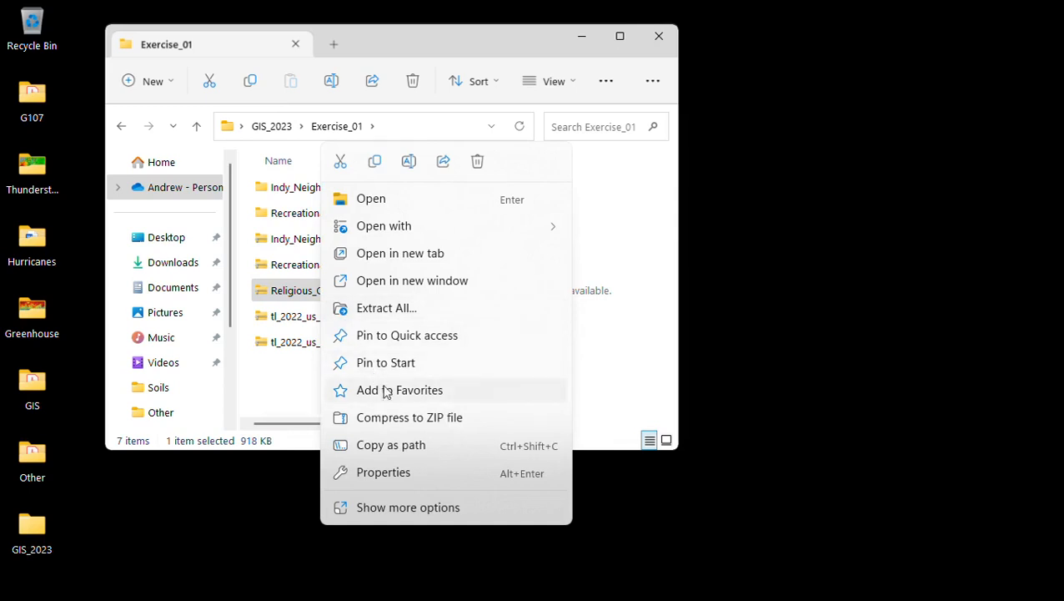
pyautogui.click(391, 312)
pyautogui.click(649, 478)
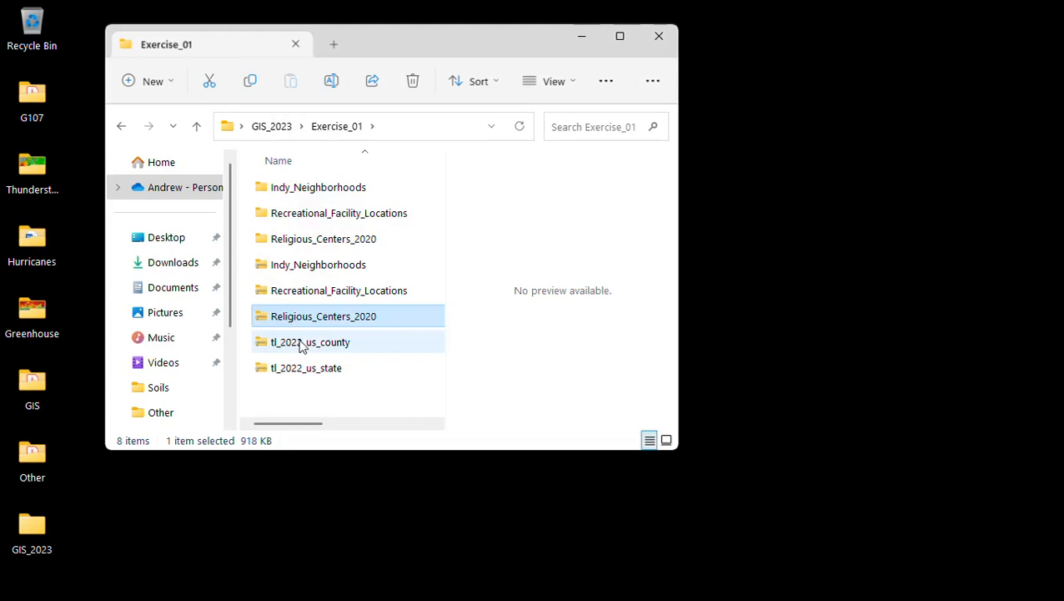
# Extract the tl_2022_us_county archive to its default folder within Exercise_01.
pyautogui.click(302, 343)
pyautogui.rightClick(302, 345)
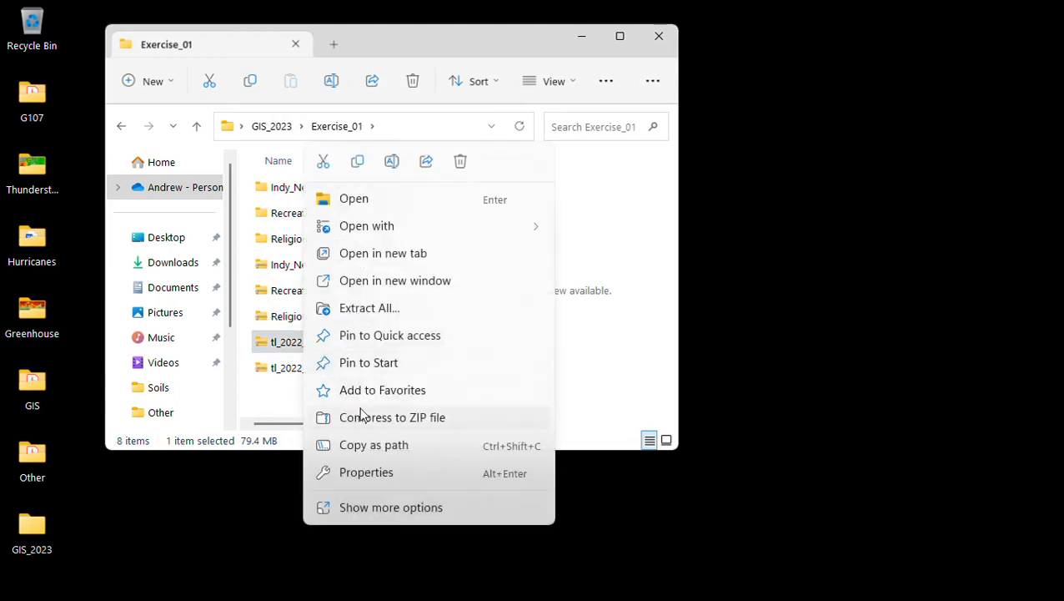
pyautogui.click(392, 320)
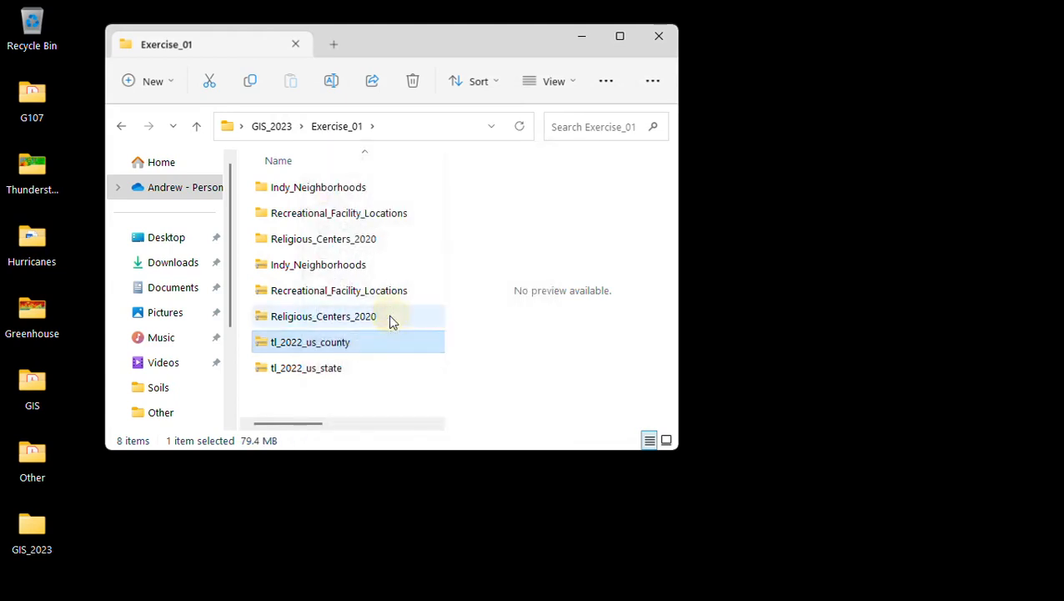
pyautogui.click(651, 477)
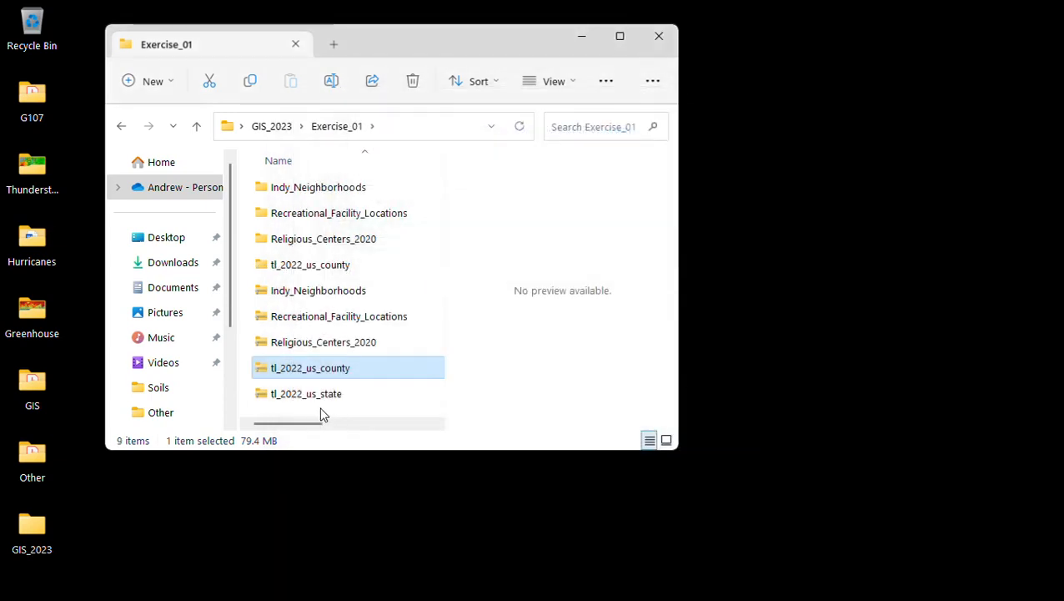
# Extract the tl_2022_us_state archive to its default folder within Exercise_01 and maximize the folder window.
pyautogui.click(315, 402)
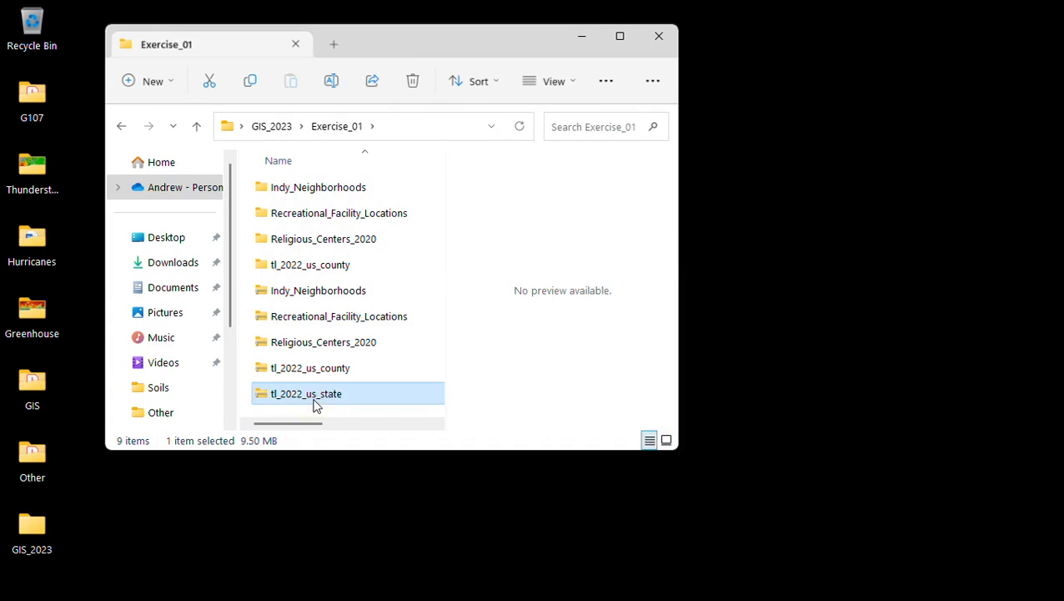
pyautogui.rightClick(316, 405)
pyautogui.click(392, 315)
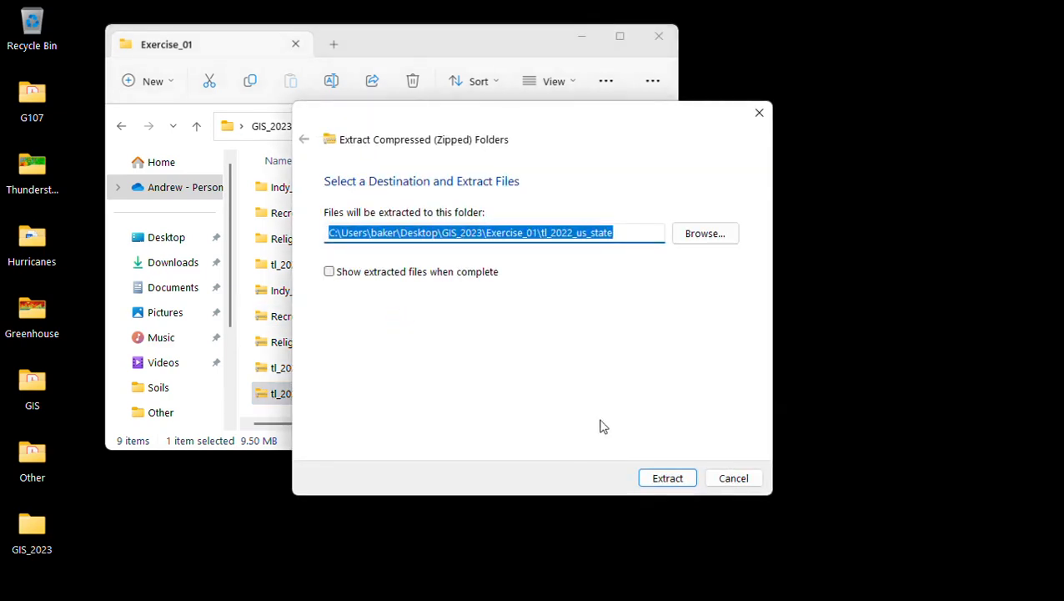
pyautogui.click(659, 480)
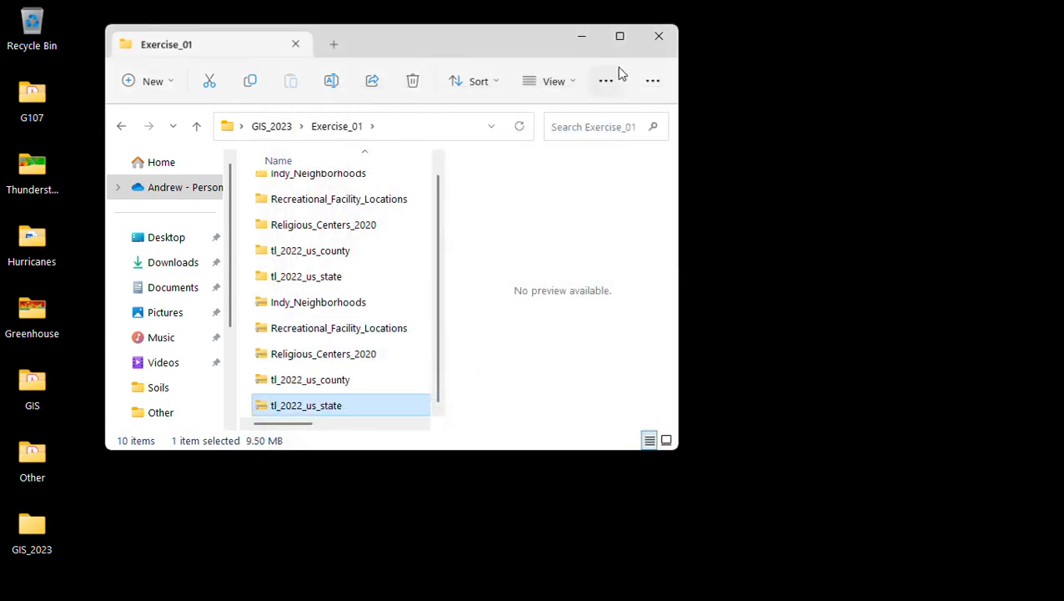
pyautogui.click(619, 36)
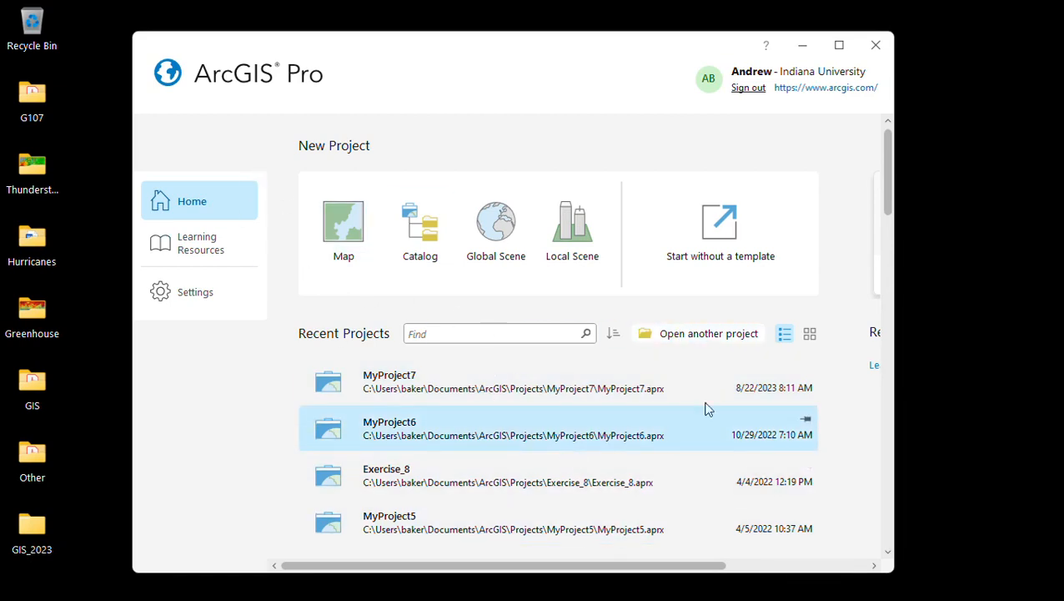
# In ArcGIS Pro, maximize the start window, begin a new project from the Map template and name it Exercise_01.
pyautogui.click(830, 49)
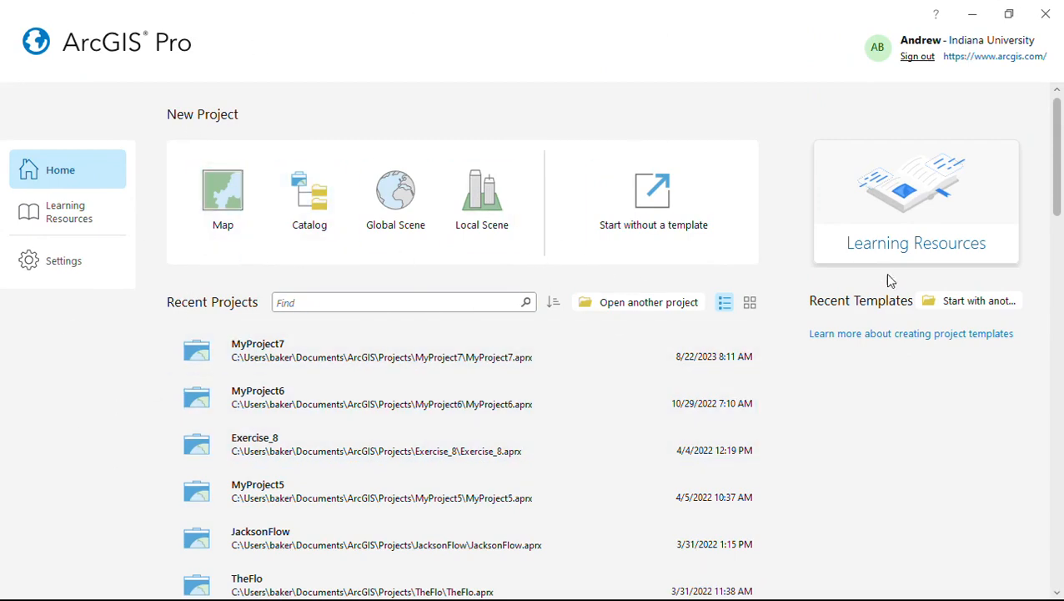
pyautogui.click(215, 202)
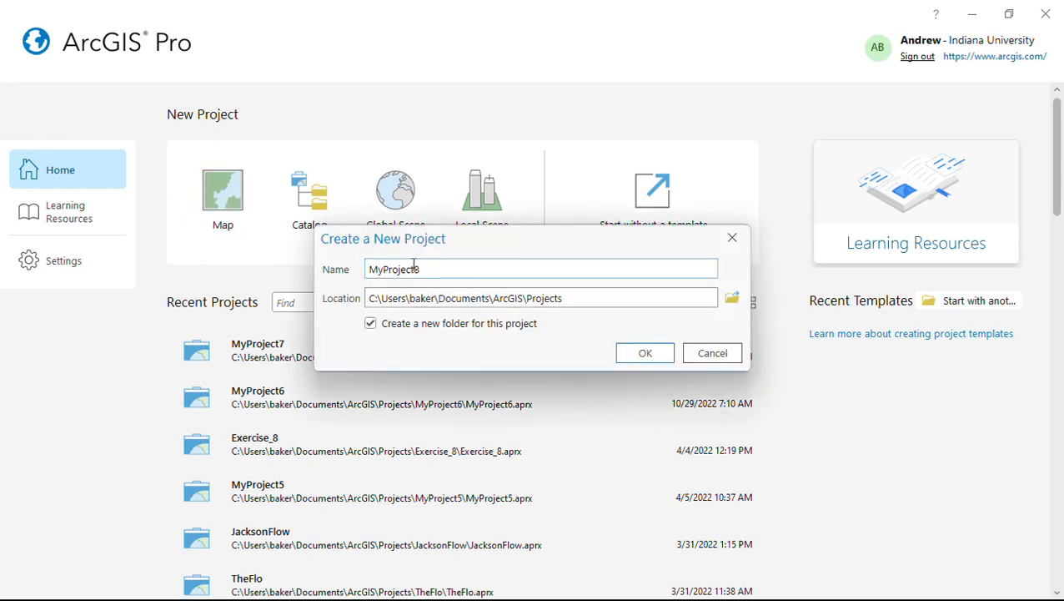
pyautogui.doubleClick(414, 267)
pyautogui.write('Exe')
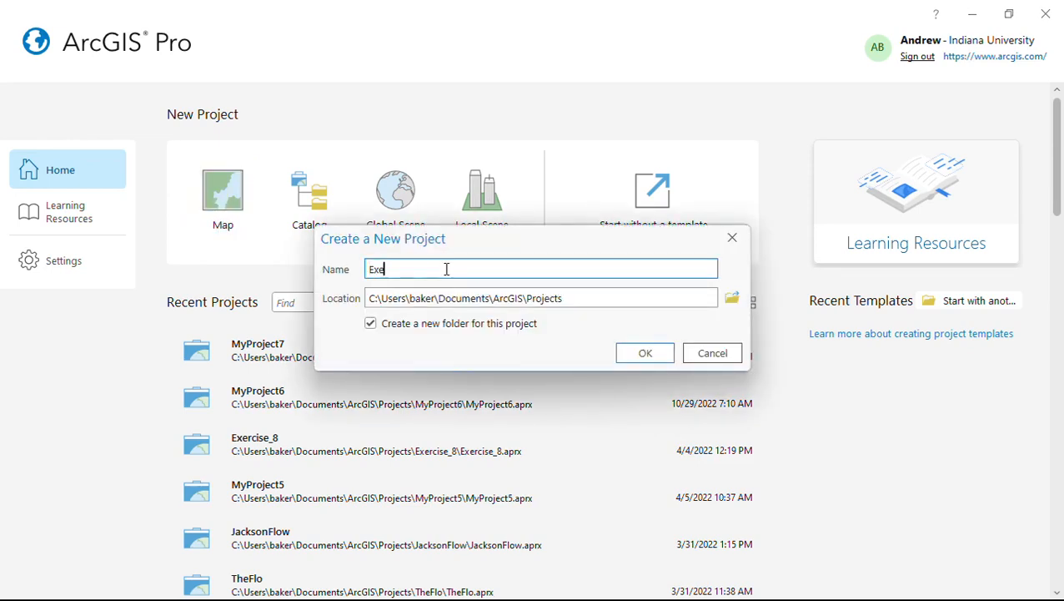
pyautogui.write('rcise_01')
# Set the project location to the Exercise_01 folder in GIS_2023, extend the project name to Exercise_01_name, and create the project.
pyautogui.click(730, 298)
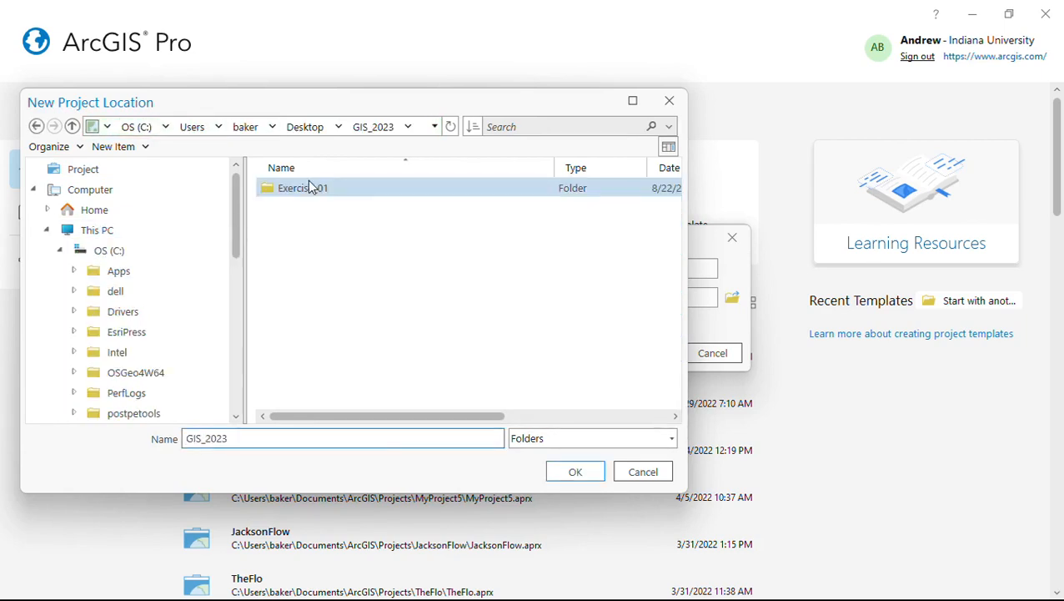
pyautogui.click(307, 189)
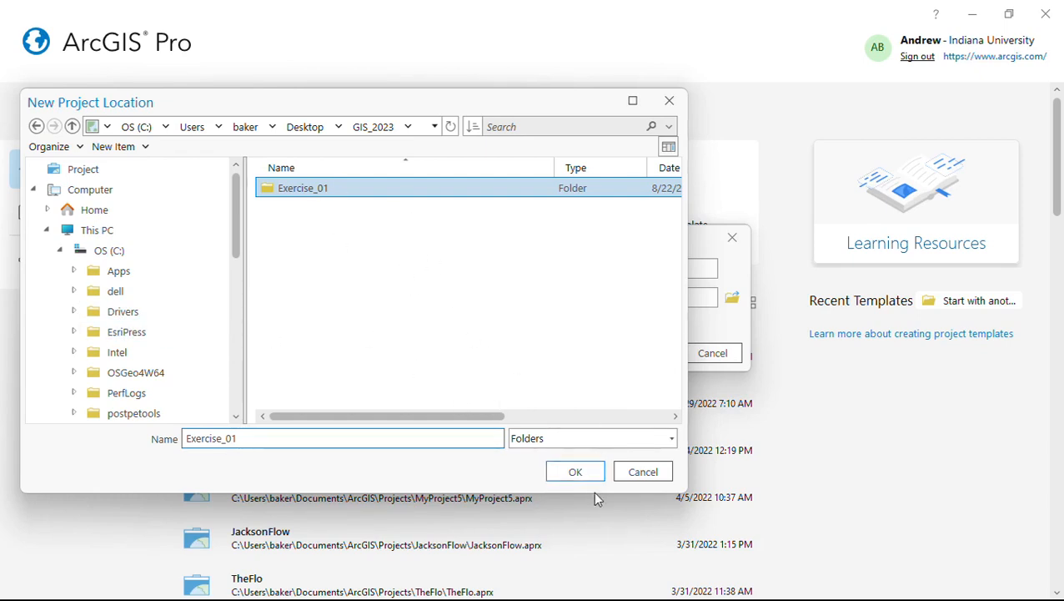
pyautogui.click(564, 474)
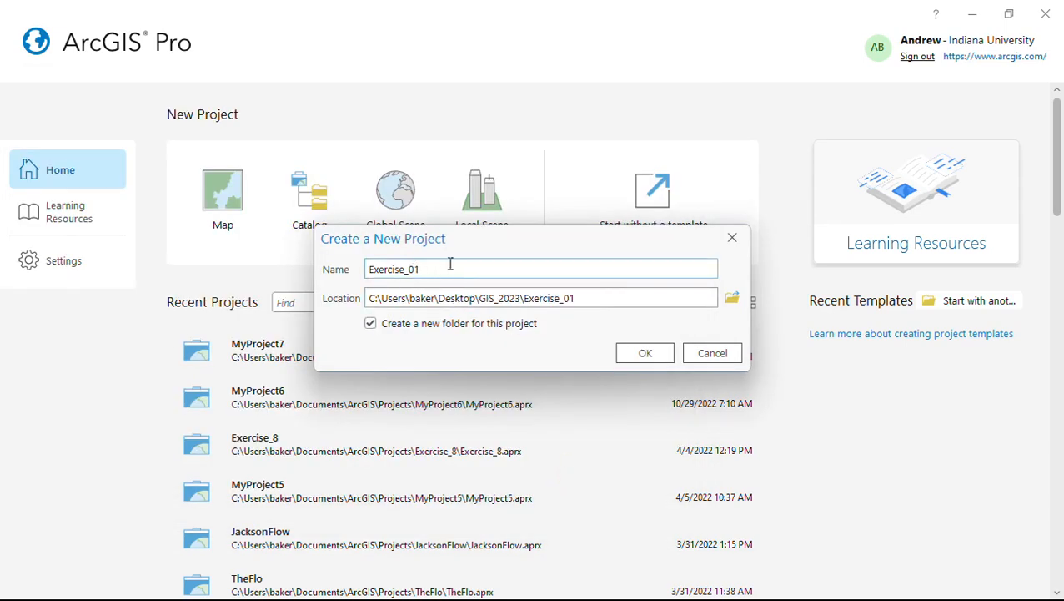
pyautogui.click(450, 264)
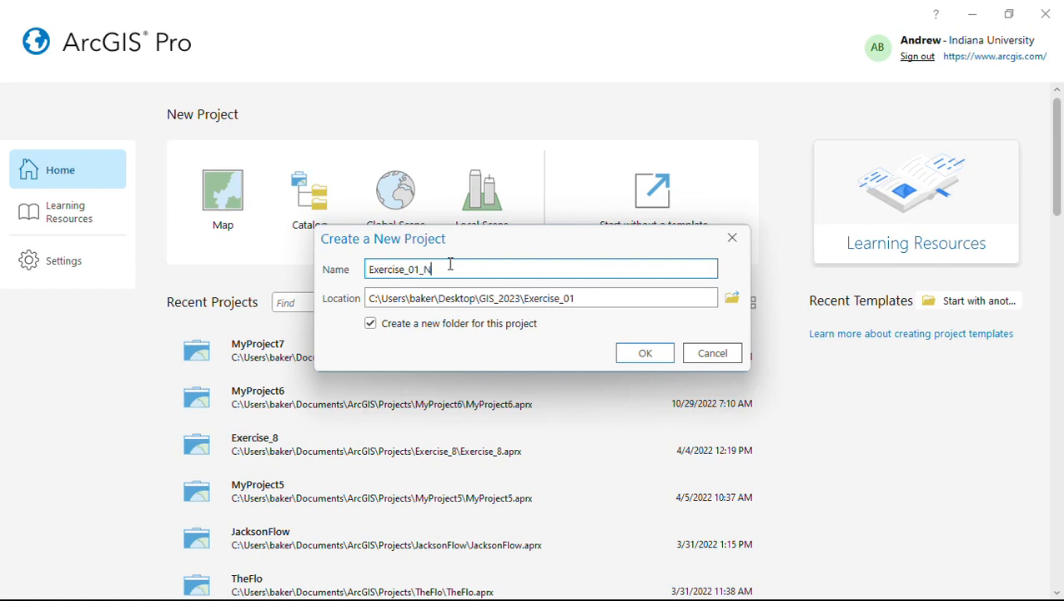
pyautogui.click(644, 352)
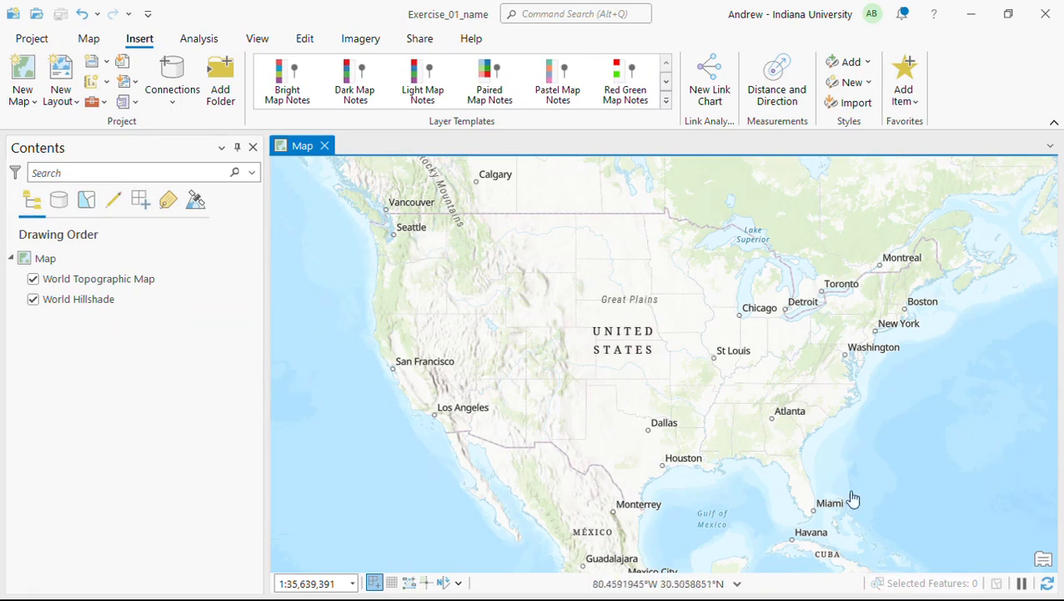
# Refresh the new map and examine its topographic basemap across North America at several scales.
pyautogui.click(1048, 585)
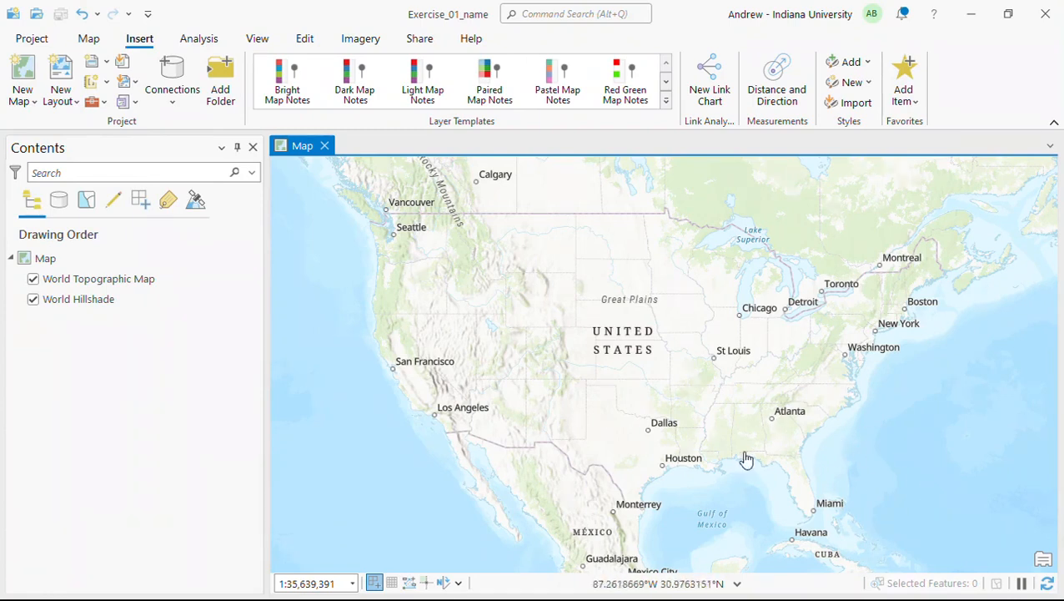
pyautogui.scroll(-5, 601, 317)
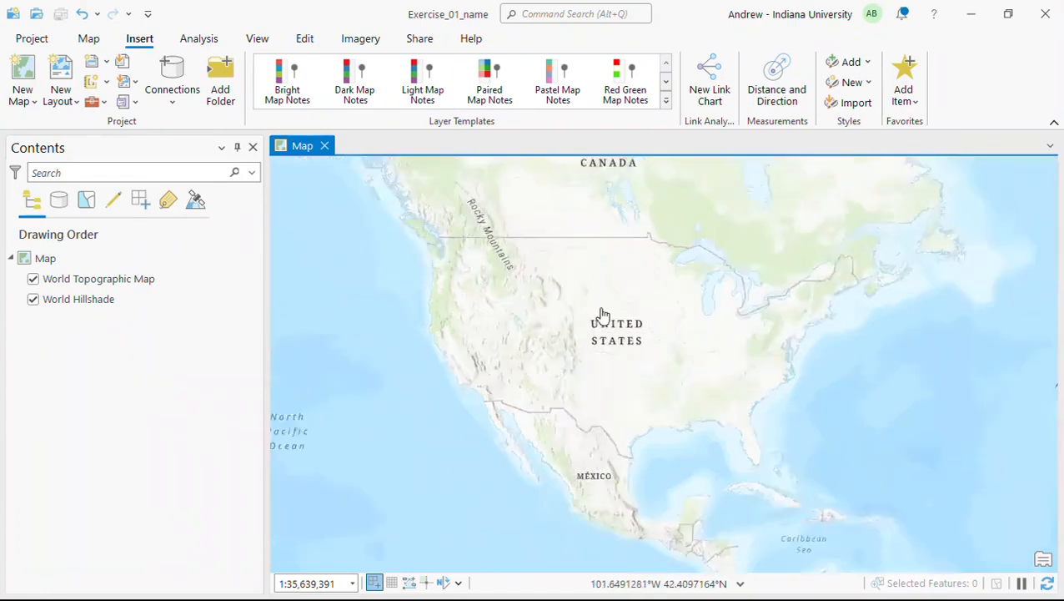
pyautogui.scroll(6, 604, 330)
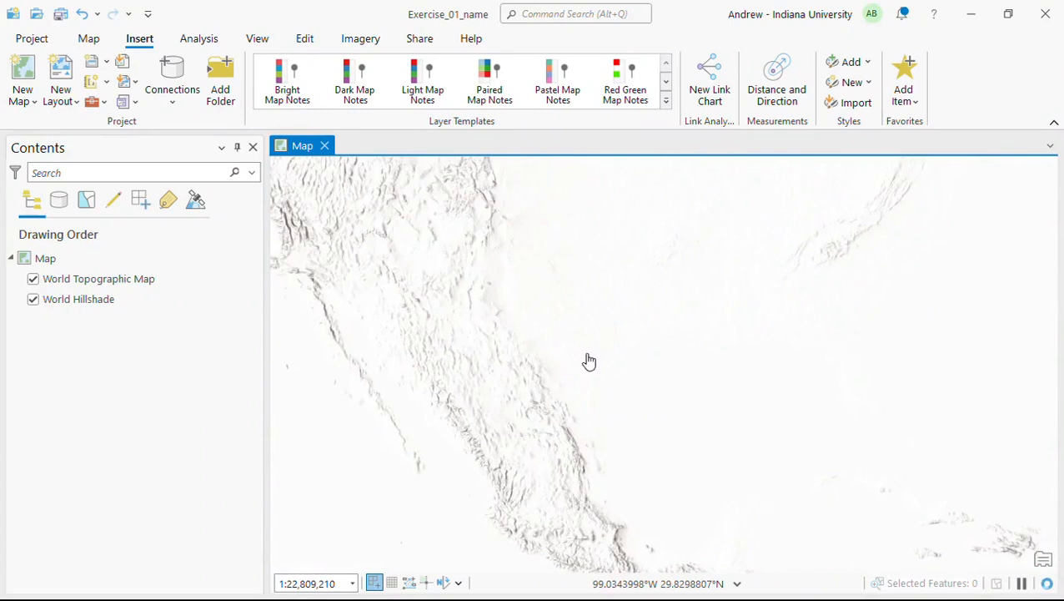
pyautogui.scroll(-2, 661, 336)
pyautogui.moveTo(606, 344); pyautogui.dragTo(453, 413)
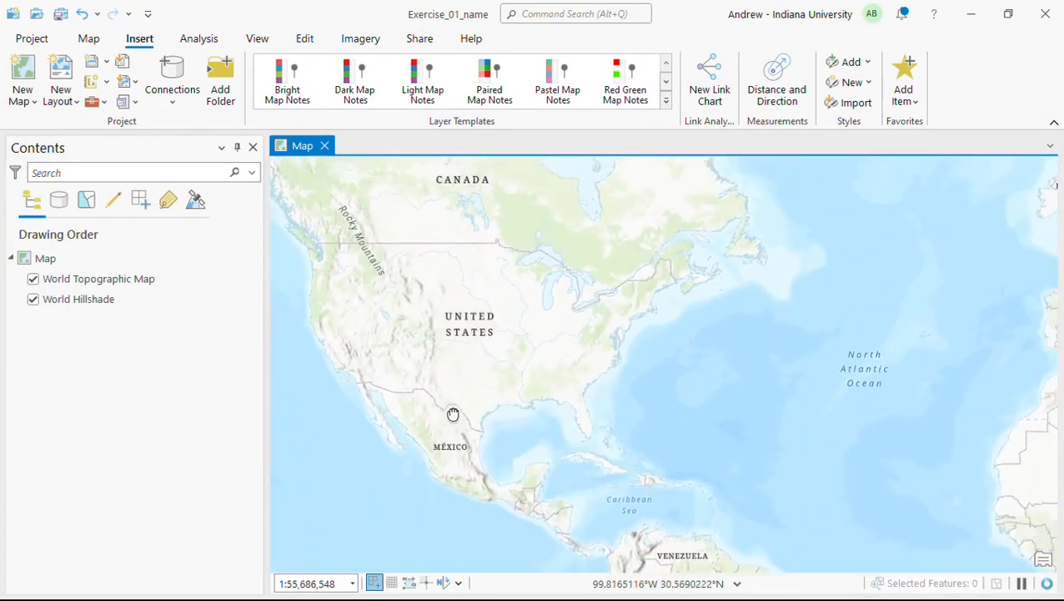
pyautogui.scroll(7, 542, 334)
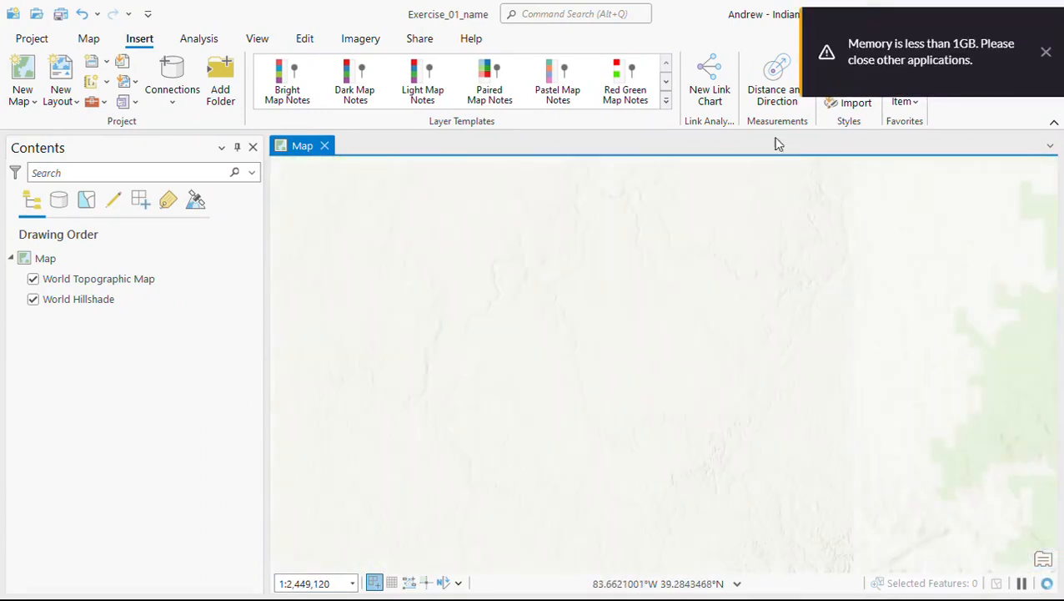
# Dismiss the low-memory notice and examine the topographic basemap from Louisville north to Seymour, Indiana at increasing detail.
pyautogui.click(1046, 51)
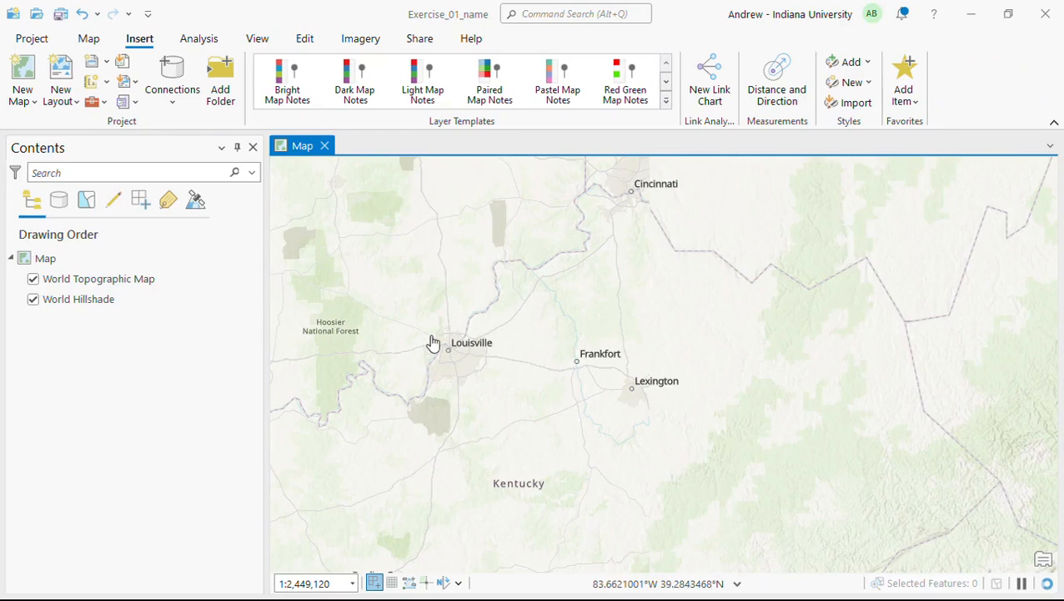
pyautogui.scroll(2, 468, 359)
pyautogui.scroll(-2, 482, 323)
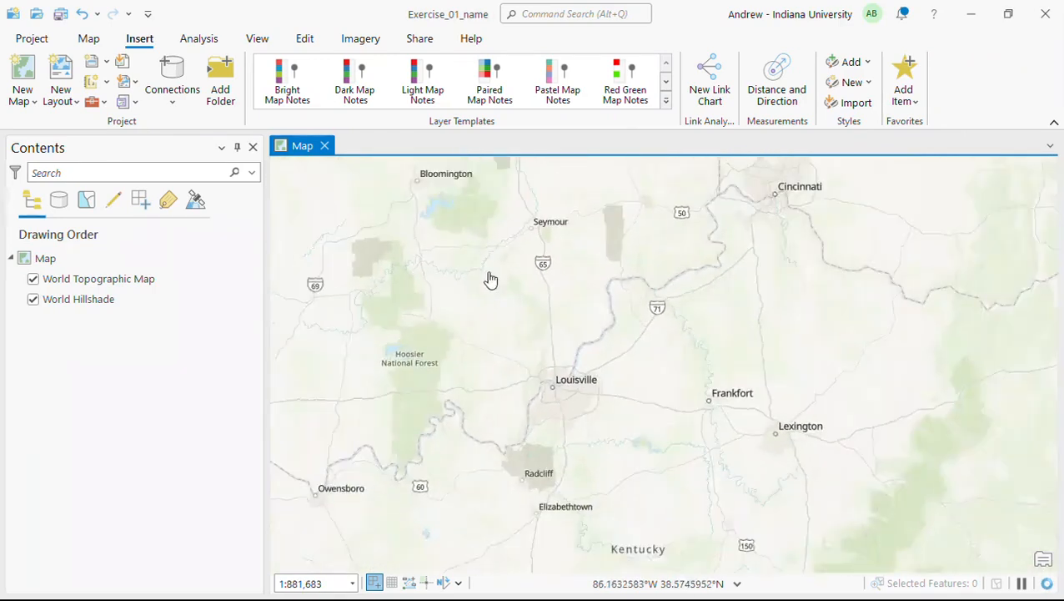
pyautogui.moveTo(492, 277); pyautogui.dragTo(489, 481)
pyautogui.scroll(4, 557, 450)
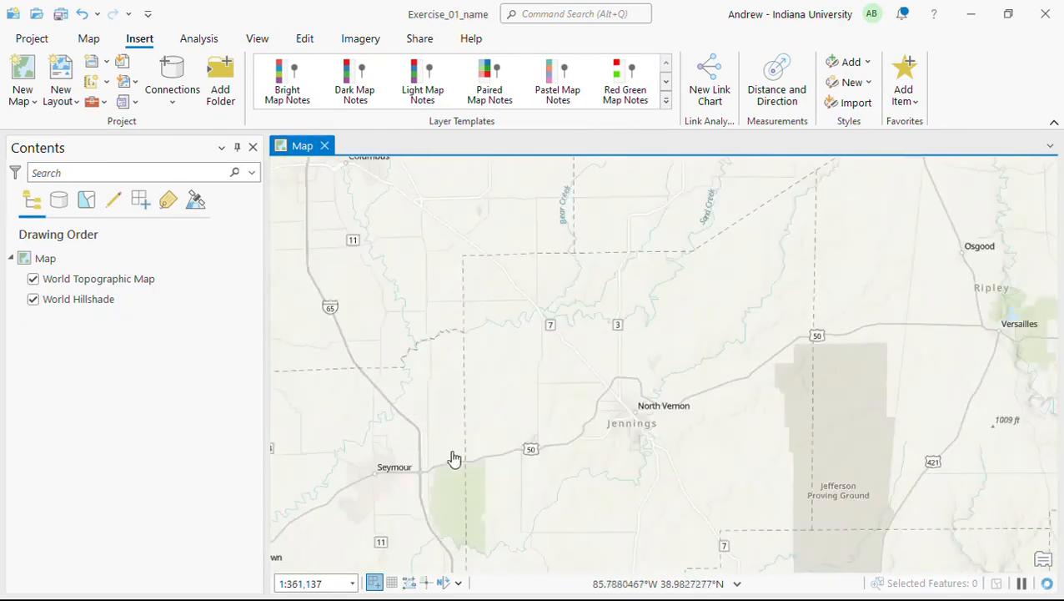
pyautogui.moveTo(405, 460); pyautogui.dragTo(484, 392)
pyautogui.scroll(2, 503, 373)
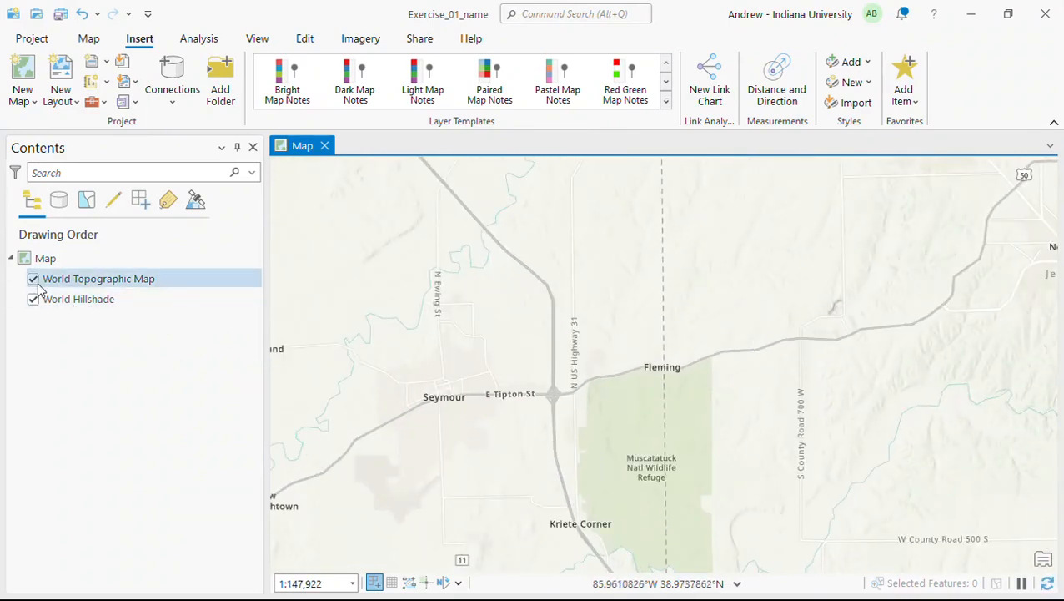
# Switch the World Topographic Map and World Hillshade layers off and back on to compare what each one draws.
pyautogui.click(33, 281)
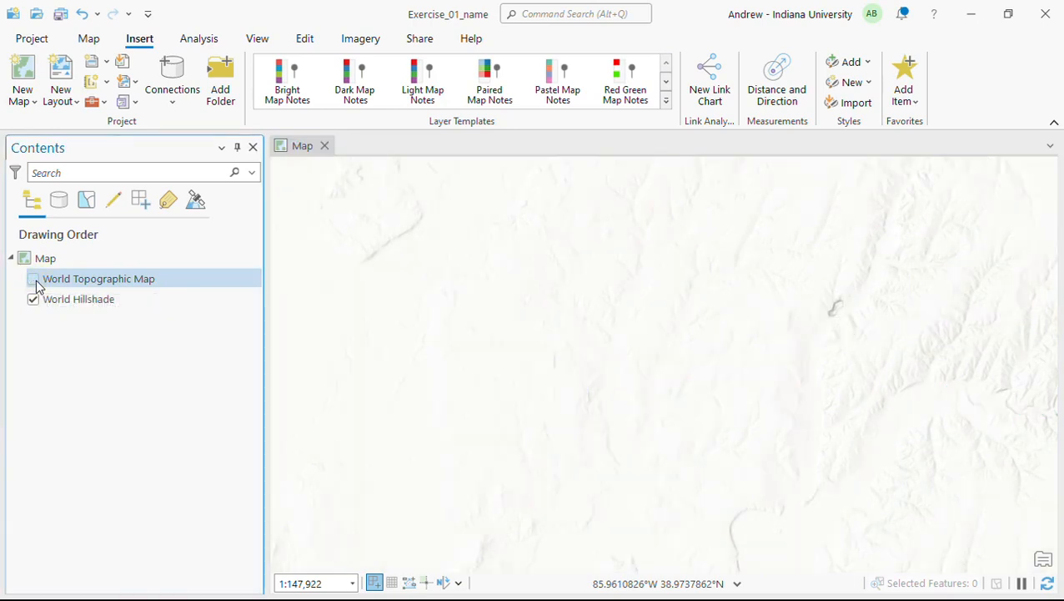
pyautogui.click(33, 300)
pyautogui.click(33, 301)
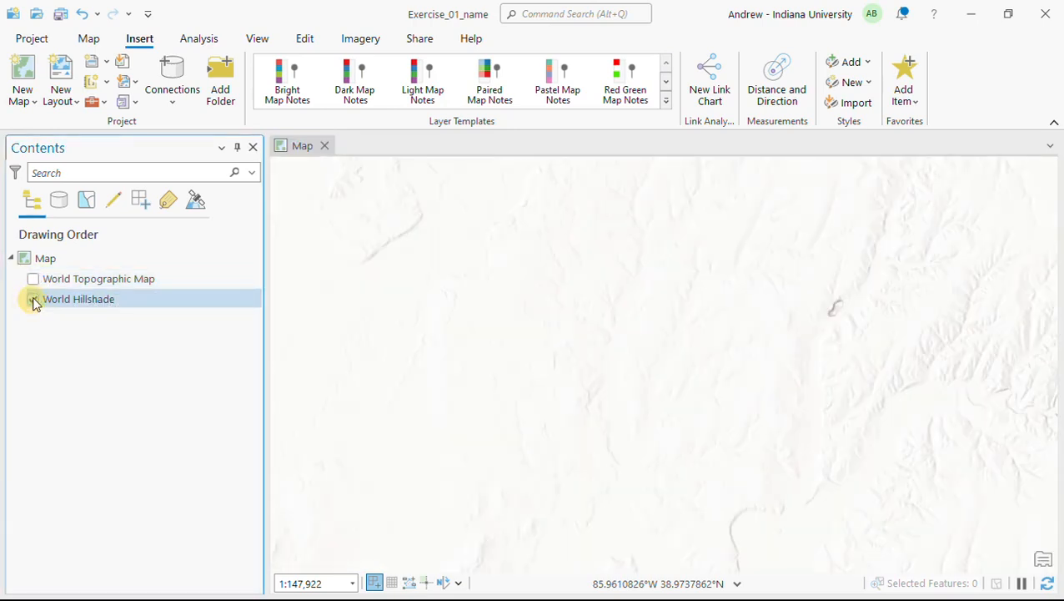
pyautogui.click(38, 295)
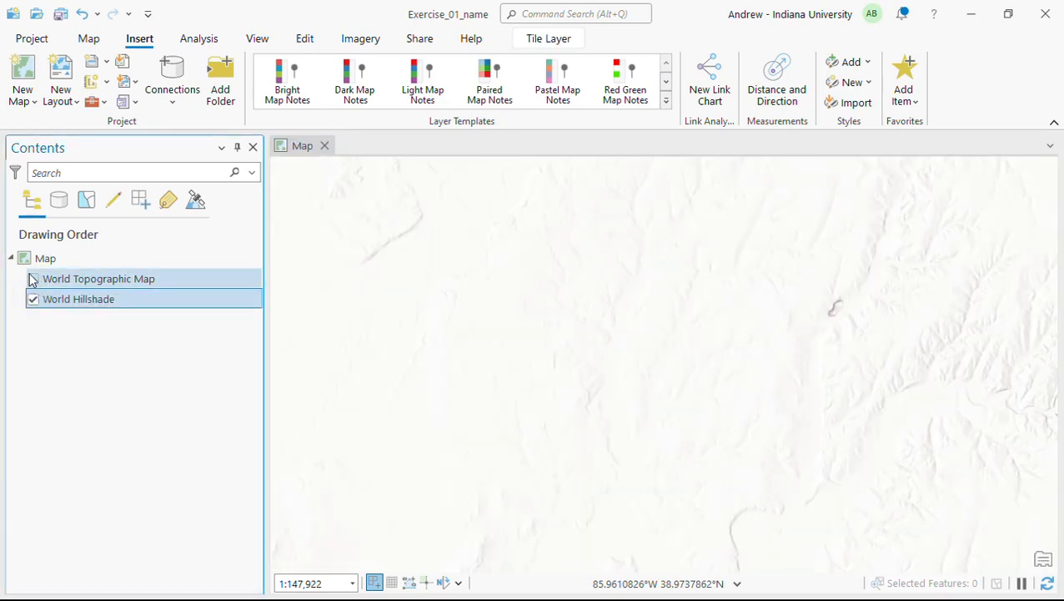
pyautogui.scroll(-5, 492, 354)
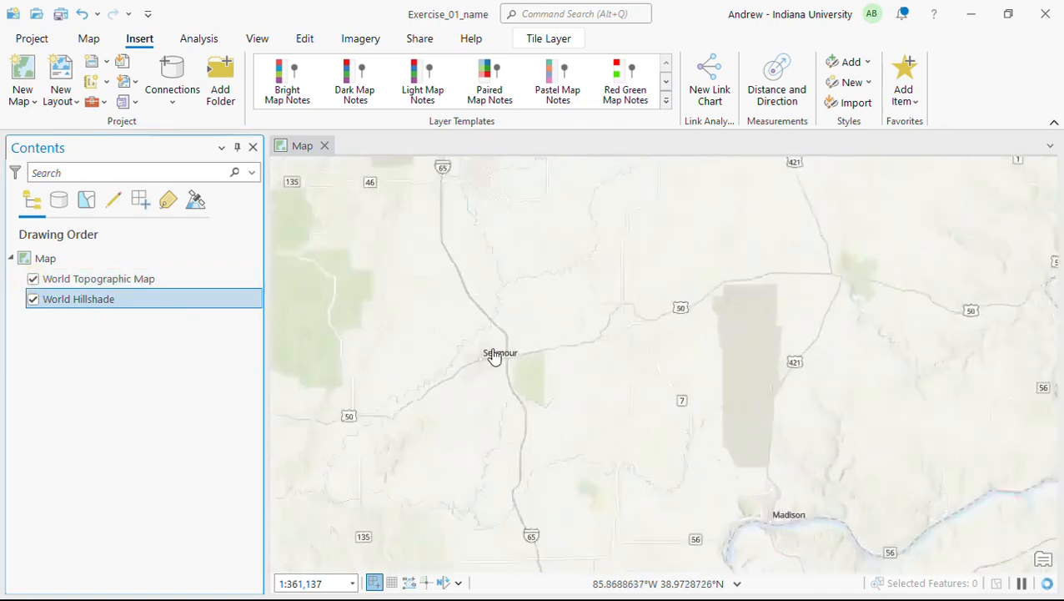
# Change the map's basemap to Dark Gray Canvas.
pyautogui.click(99, 279)
pyautogui.click(90, 40)
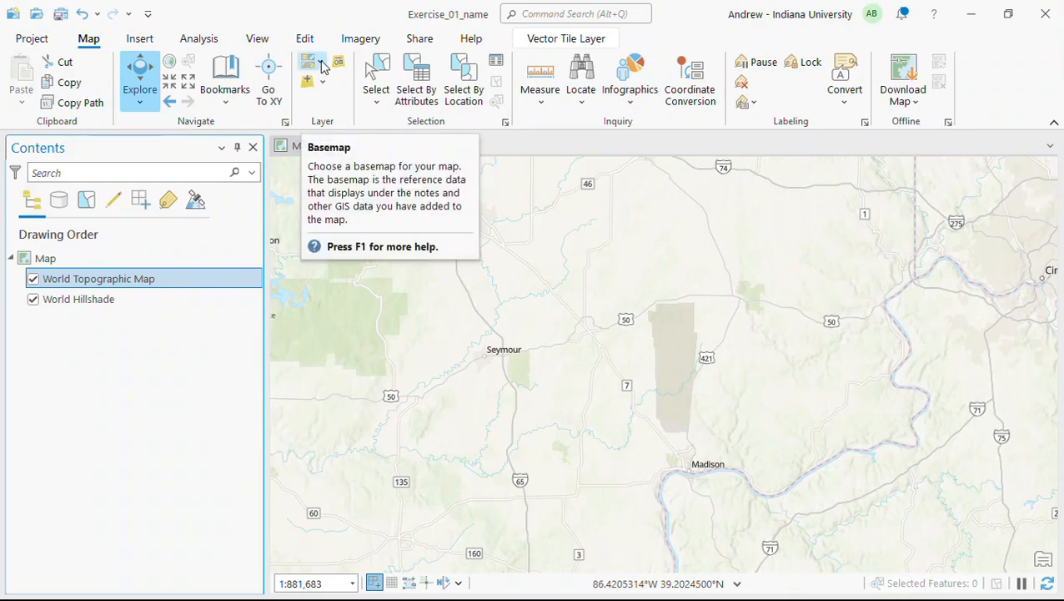
pyautogui.click(322, 67)
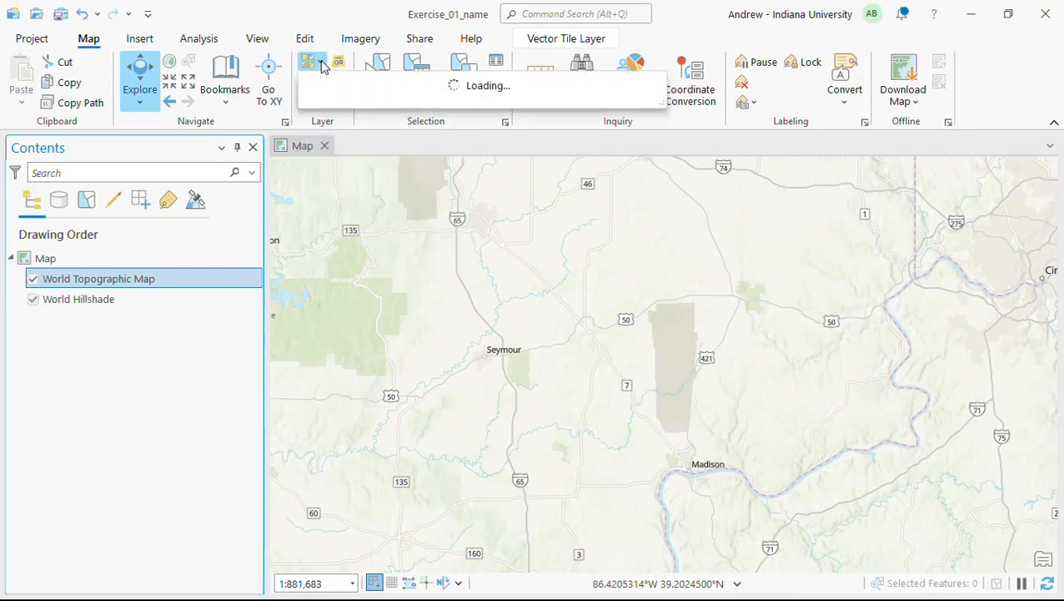
pyautogui.scroll(-3, 476, 275)
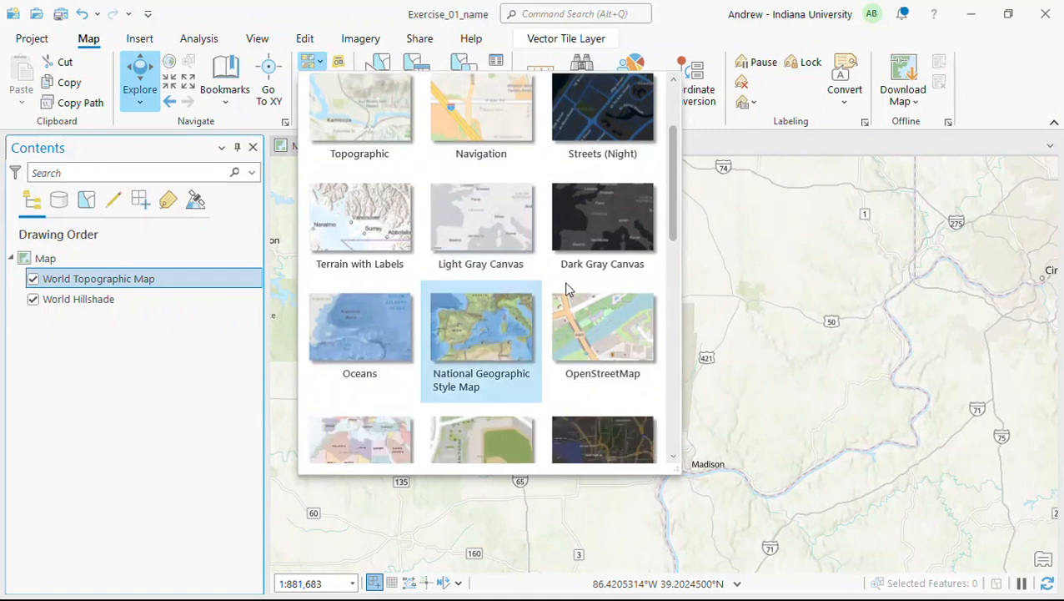
pyautogui.click(574, 213)
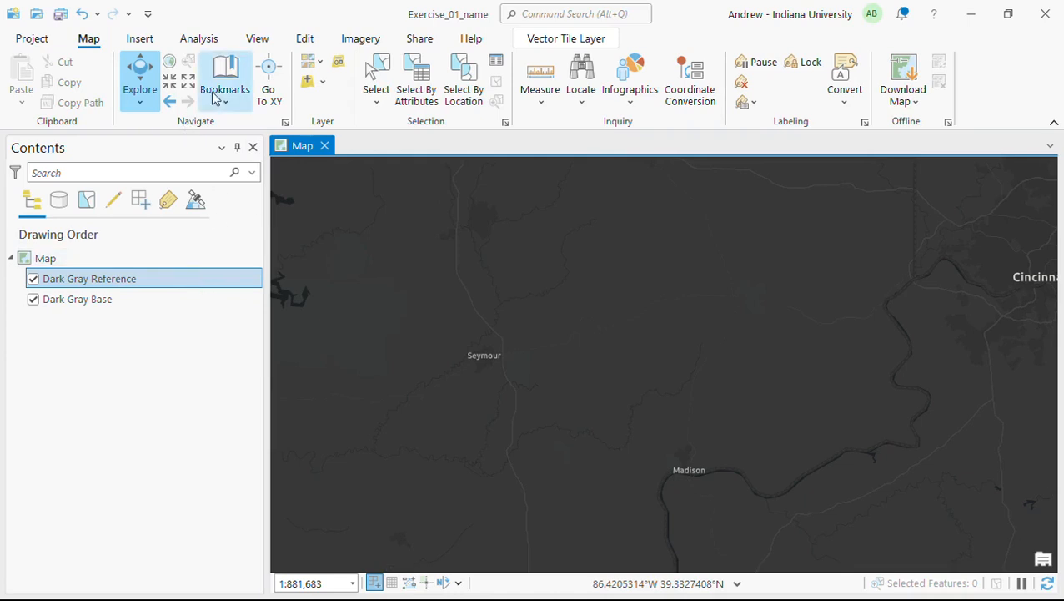
# Show and close the Catalog and Geoprocessing panes, and close and restore the Contents pane.
pyautogui.click(256, 41)
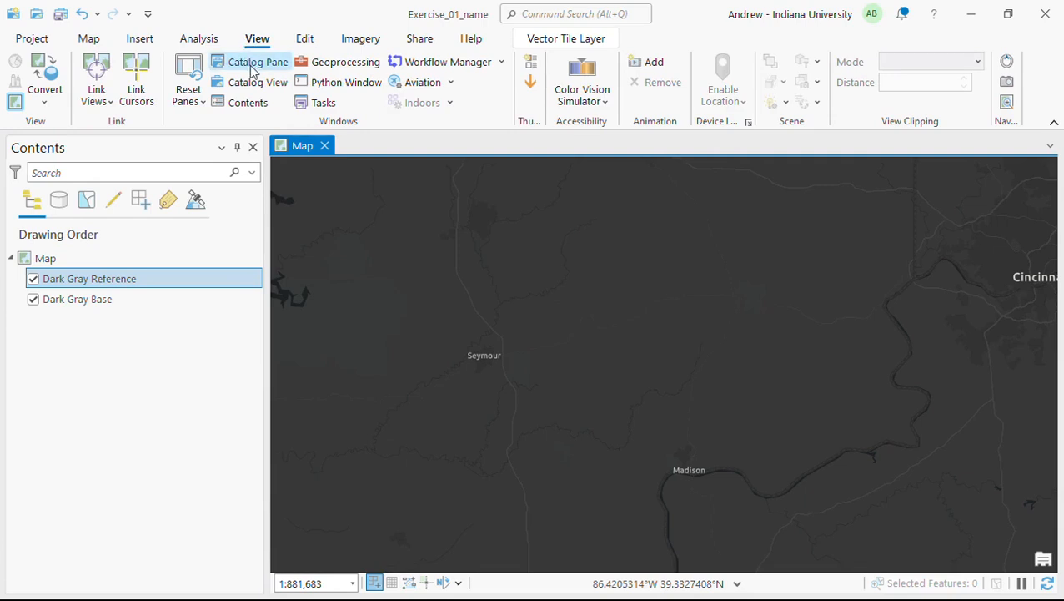
pyautogui.click(259, 65)
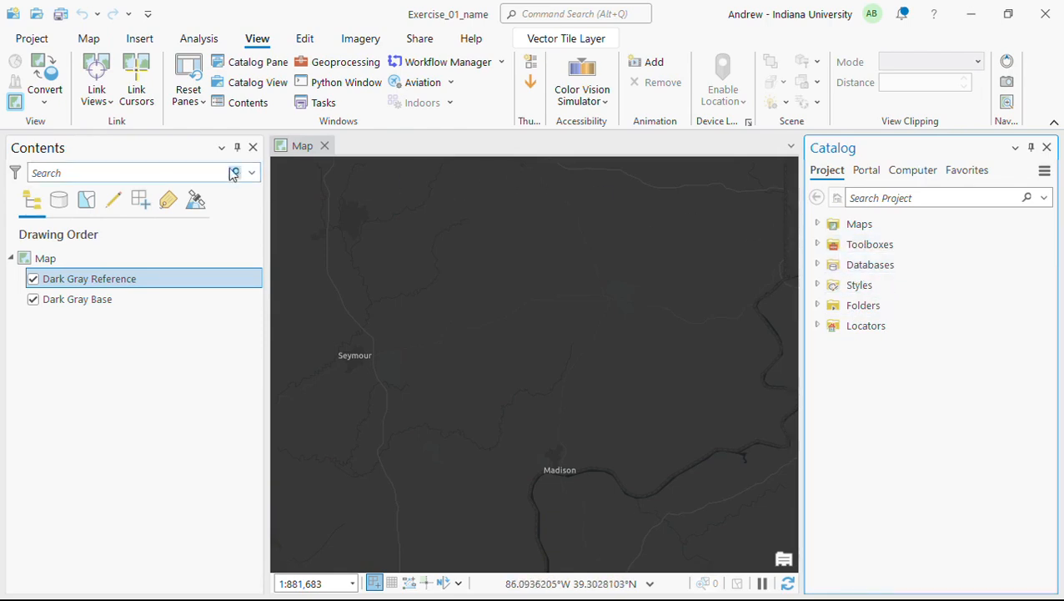
pyautogui.click(332, 64)
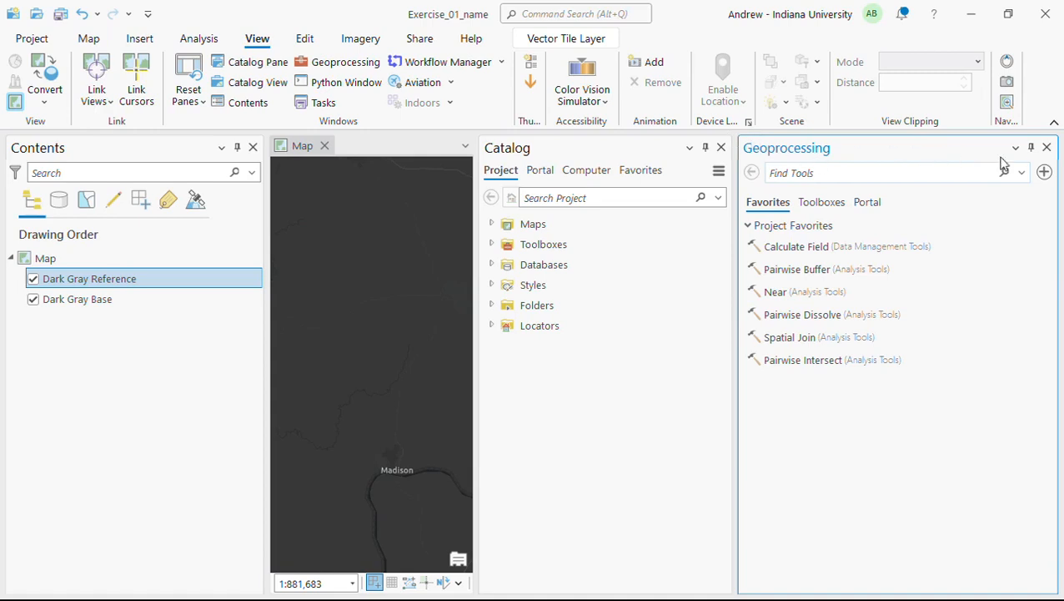
pyautogui.click(722, 147)
pyautogui.click(1046, 147)
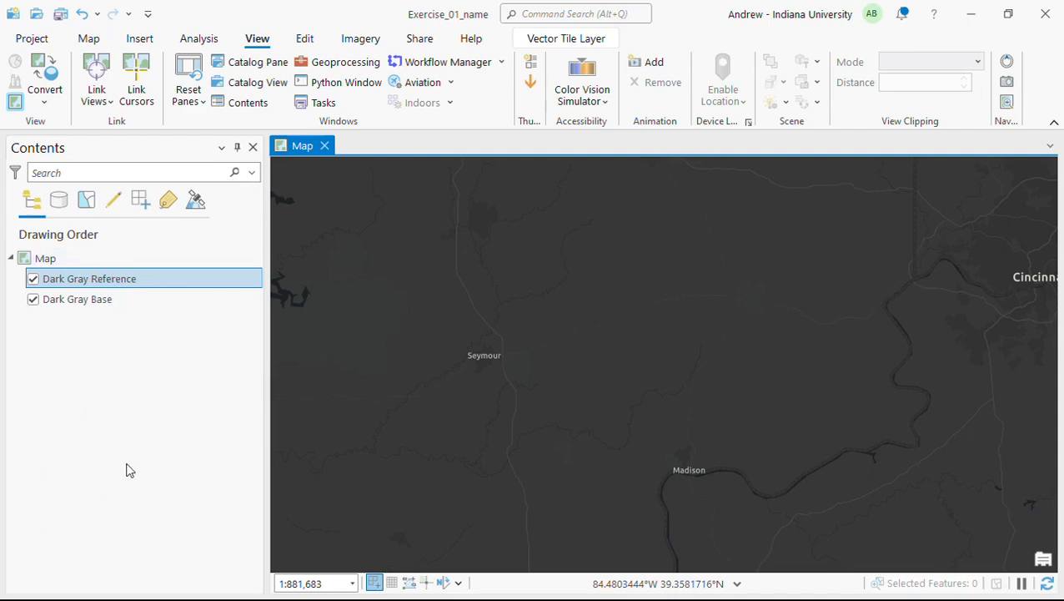
pyautogui.click(254, 148)
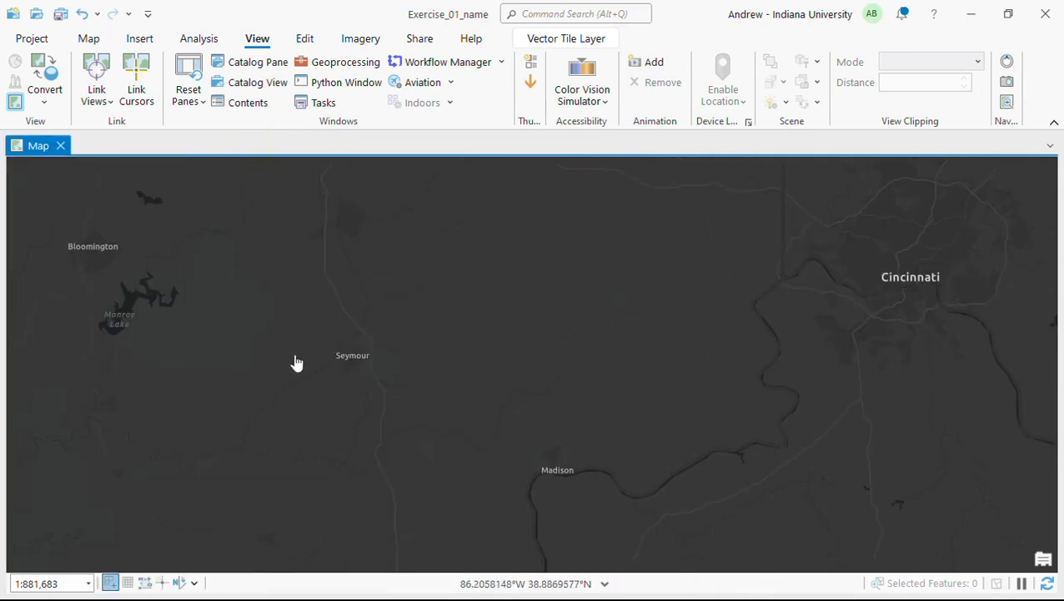
pyautogui.click(247, 106)
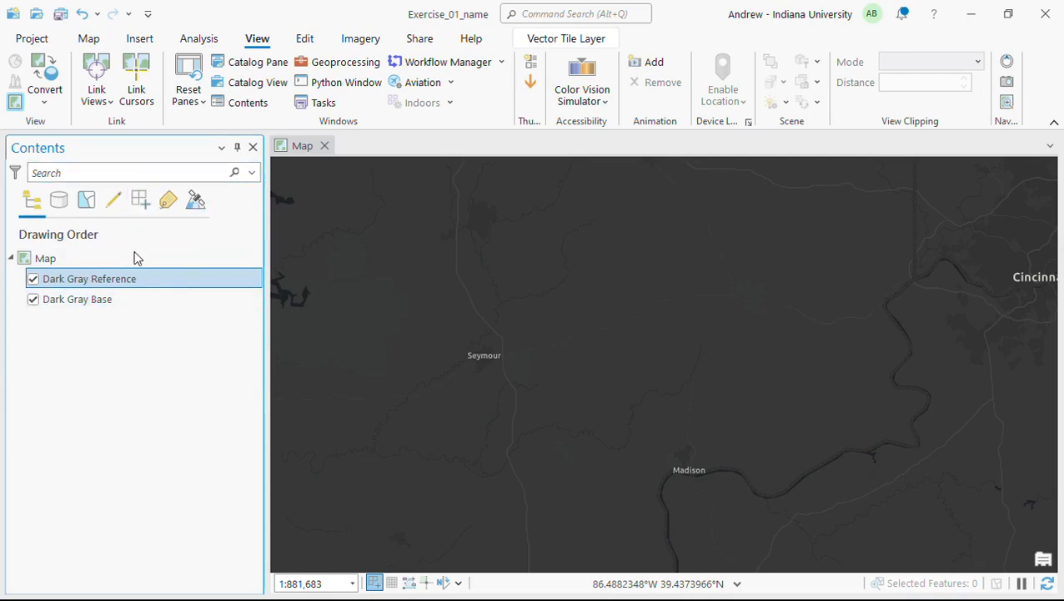
# Display the Catalog pane and add a folder connection to Exercise_01 inside GIS_2023.
pyautogui.click(257, 64)
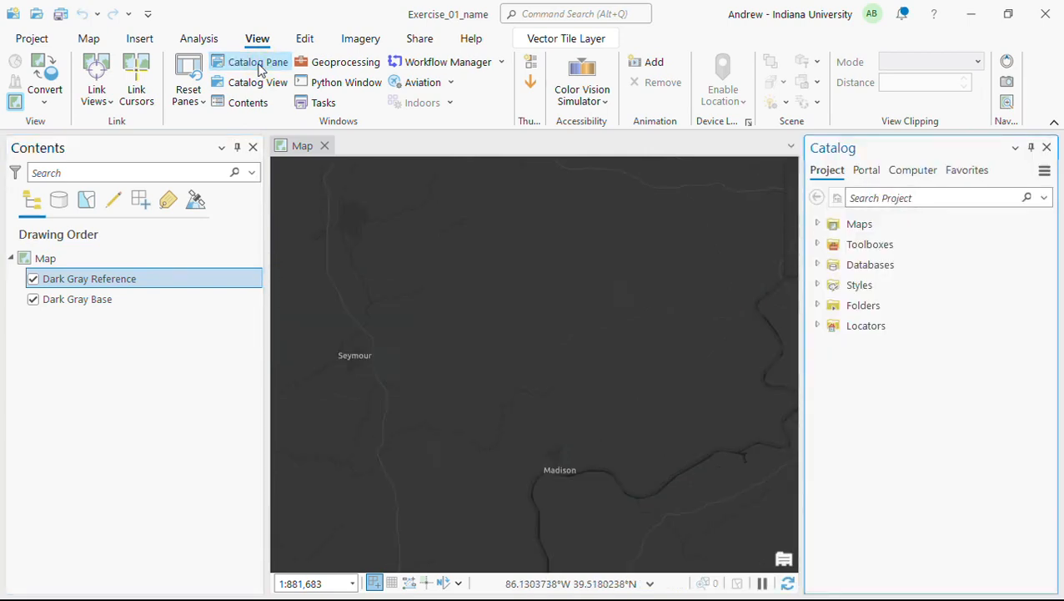
pyautogui.click(817, 305)
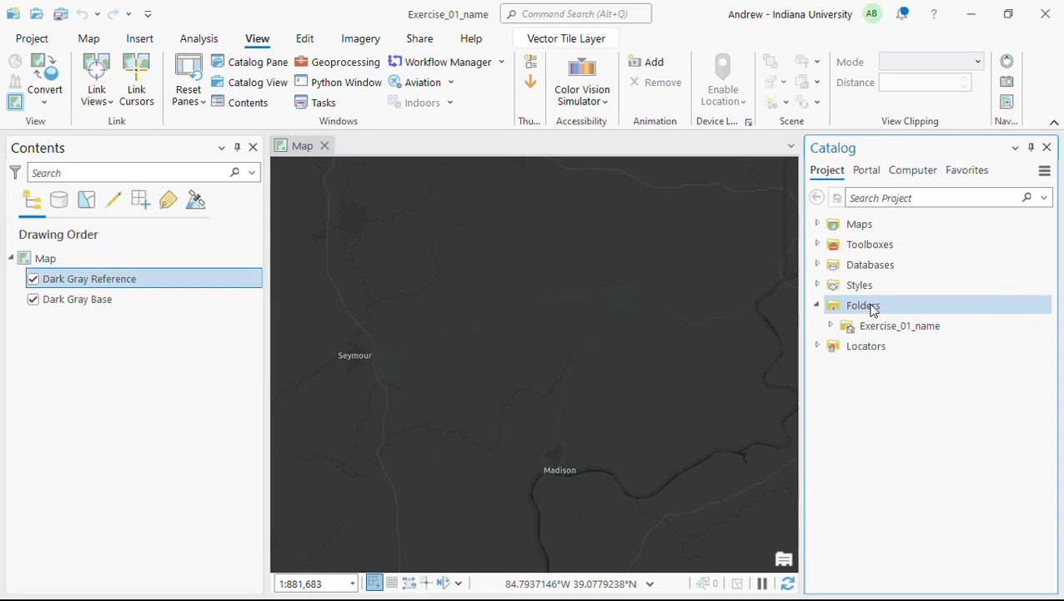
pyautogui.rightClick(871, 309)
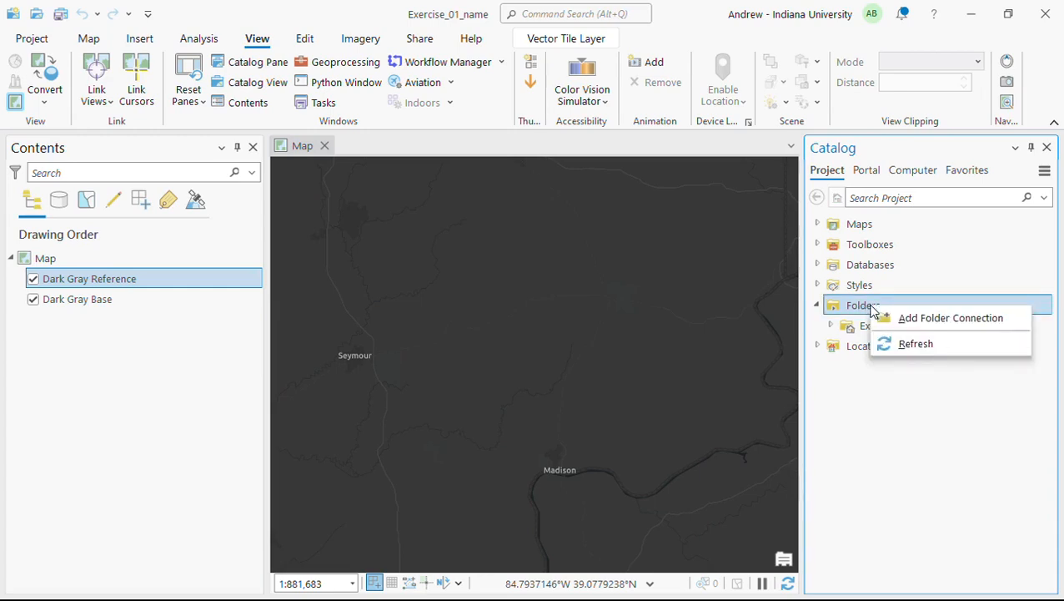
pyautogui.click(915, 321)
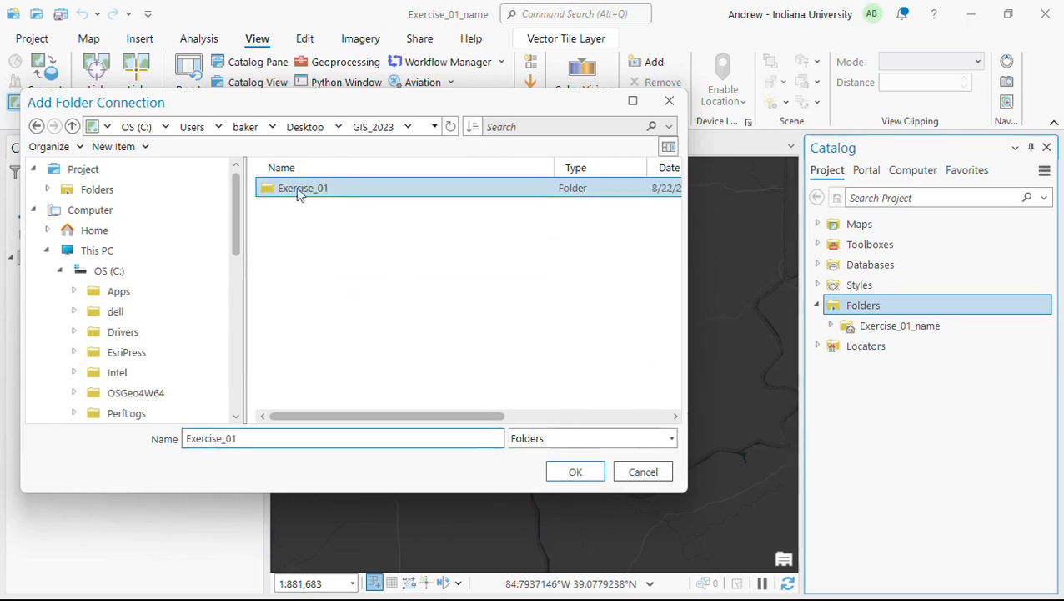
pyautogui.click(574, 473)
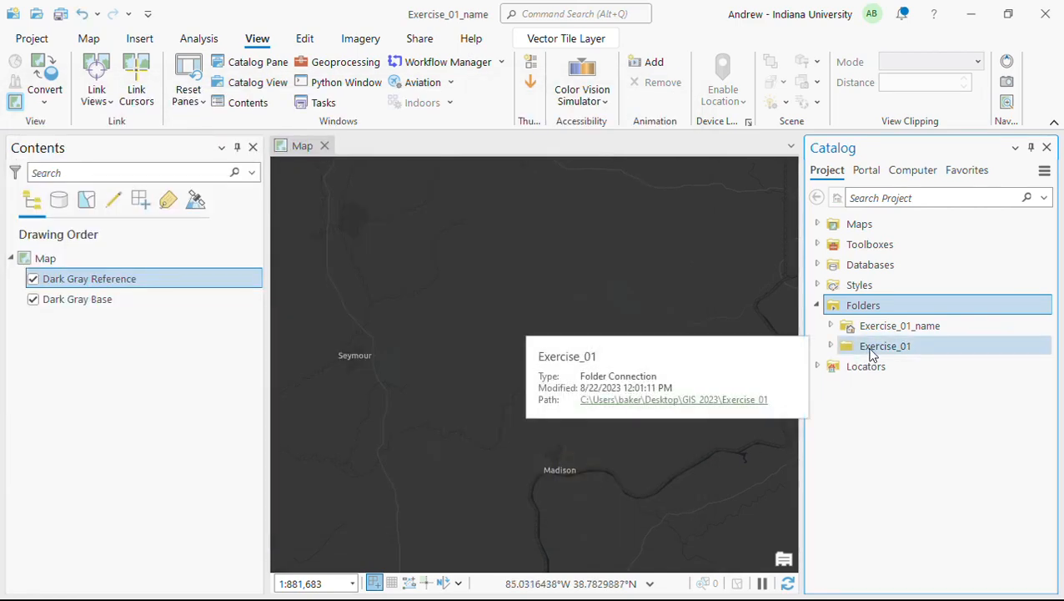
# Expand the Exercise_01 folder connection and all its project, neighborhood, recreational facility, religious center, county and state subfolders.
pyautogui.click(832, 346)
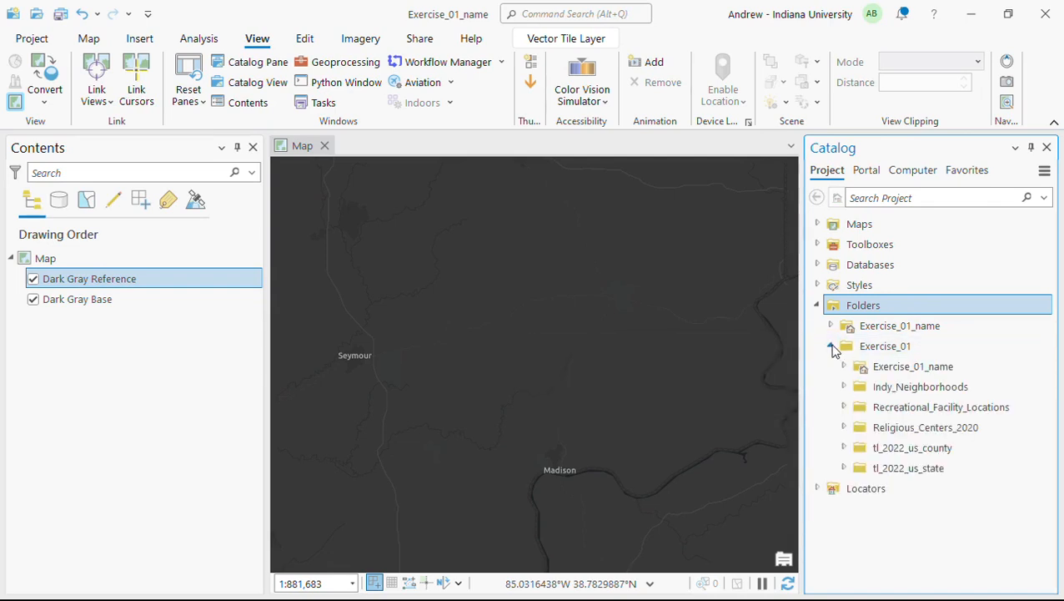
pyautogui.click(831, 346)
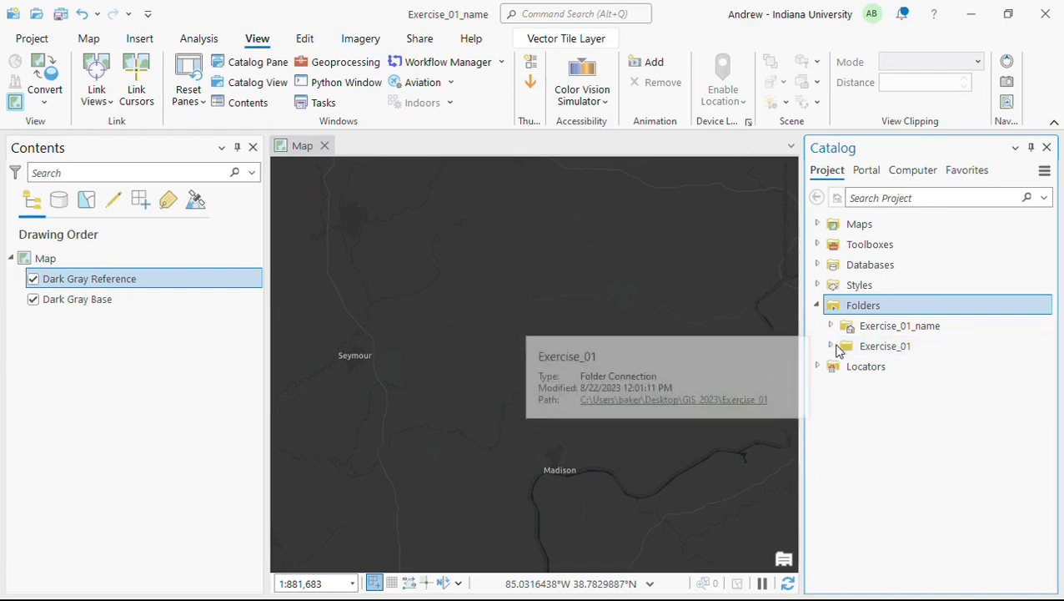
pyautogui.click(833, 347)
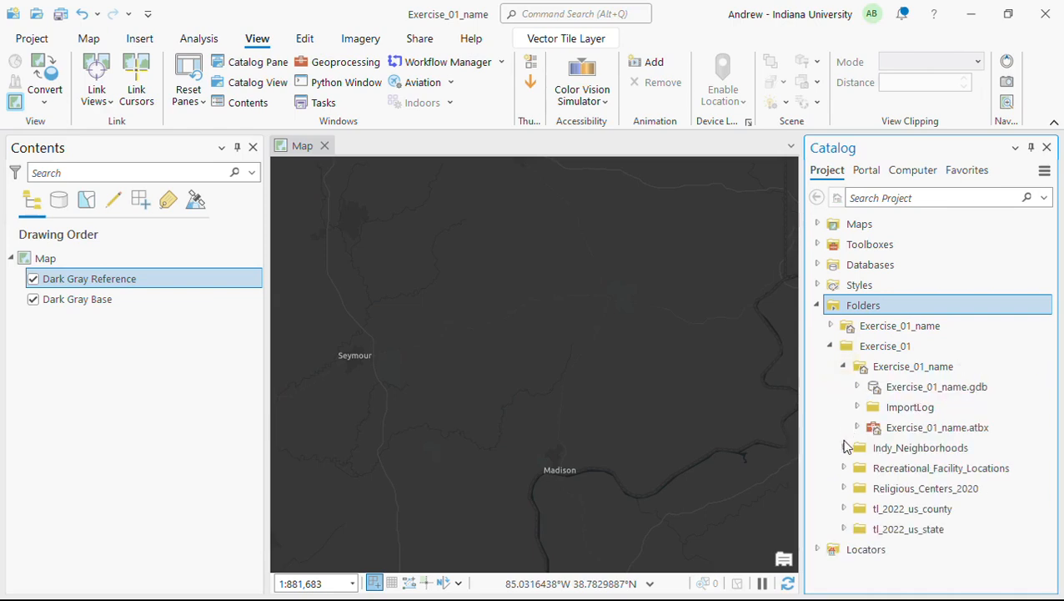
pyautogui.click(845, 448)
pyautogui.click(844, 489)
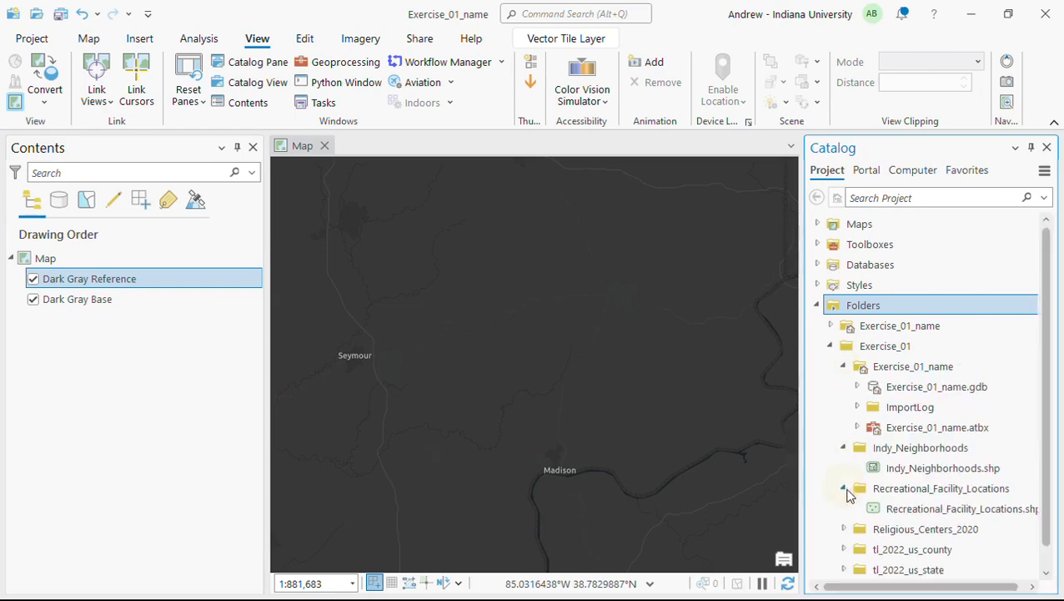
pyautogui.click(844, 529)
pyautogui.scroll(-3, 846, 538)
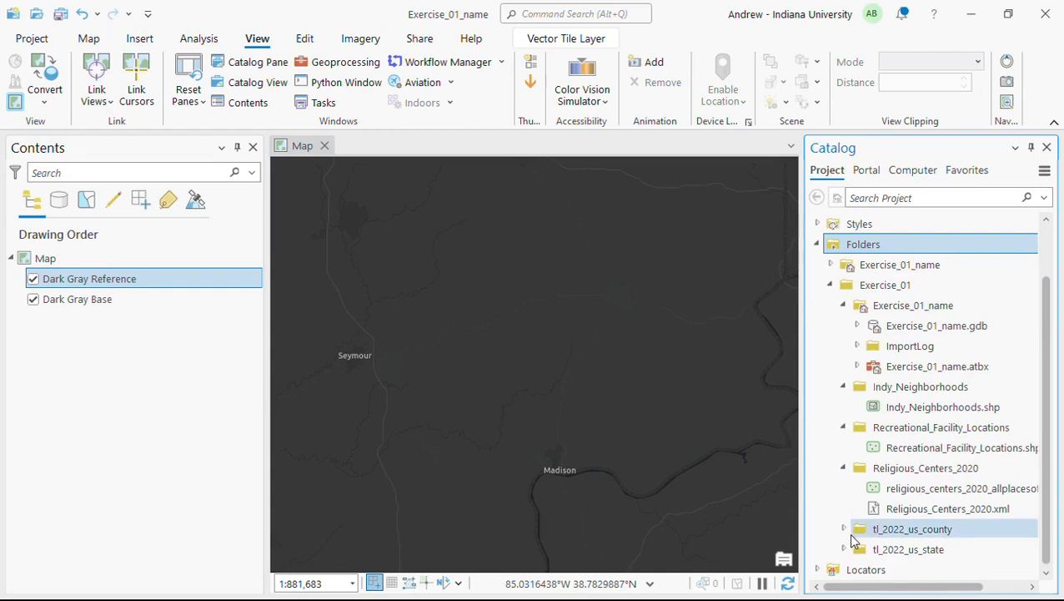
pyautogui.click(844, 529)
pyautogui.scroll(-2, 848, 532)
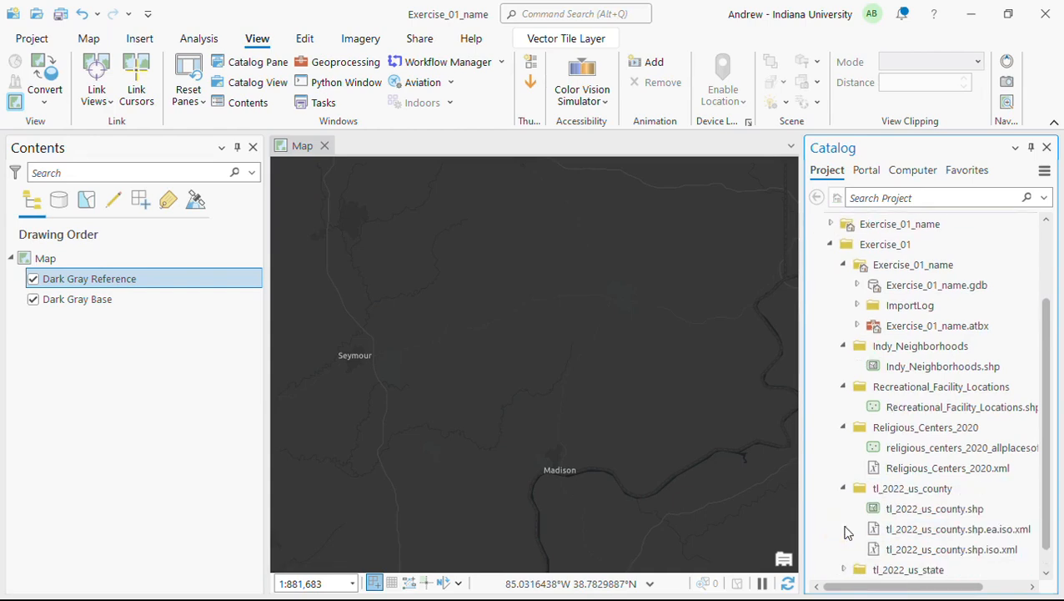
pyautogui.scroll(-1, 851, 551)
pyautogui.scroll(-3, 844, 551)
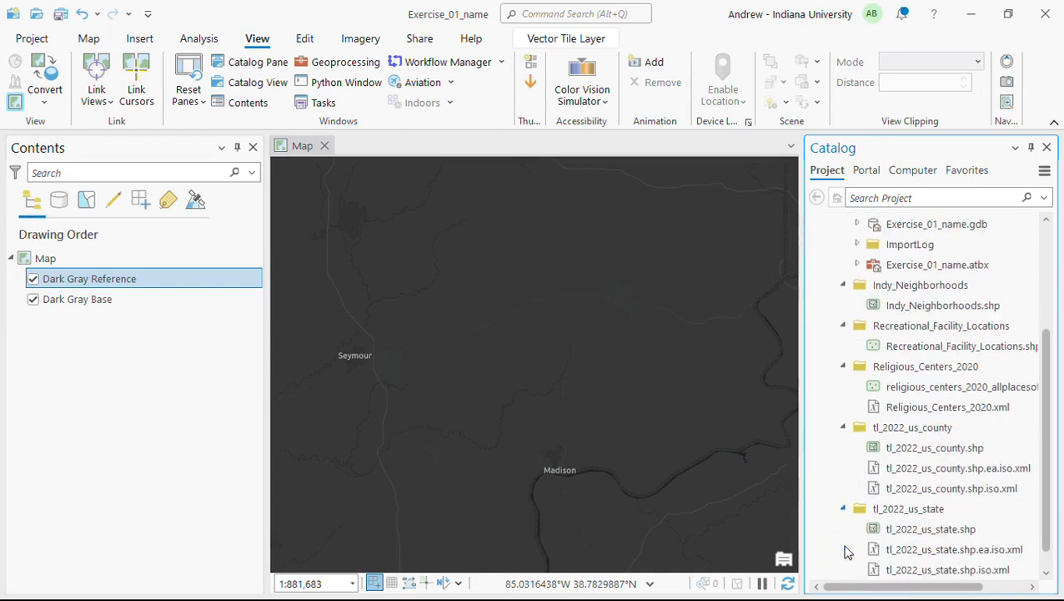
# Add the tl_2022_us_state.shp shapefile to the current map.
pyautogui.click(909, 515)
pyautogui.moveTo(924, 512)
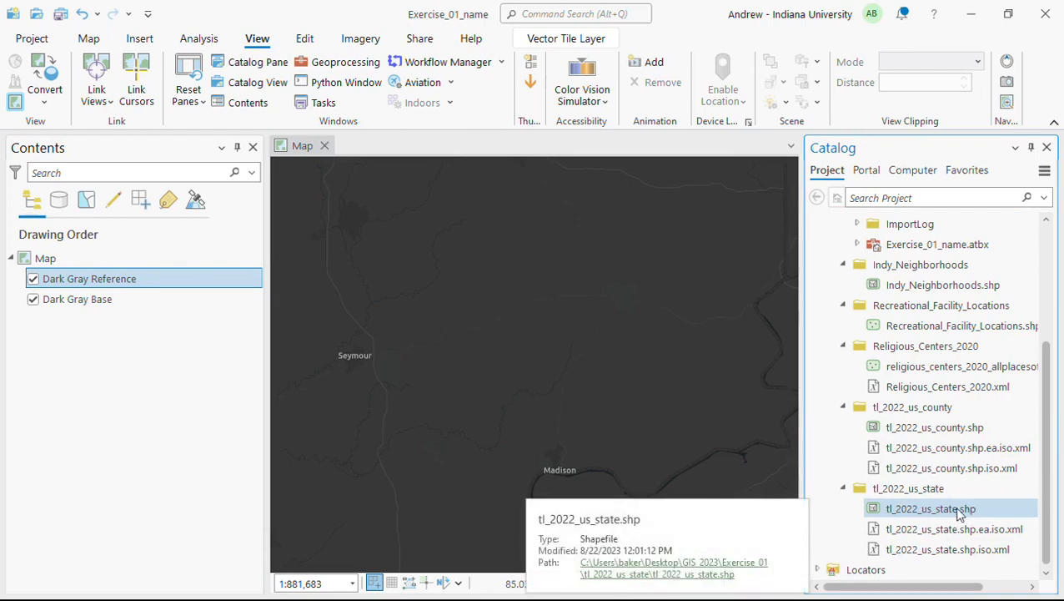
pyautogui.rightClick(915, 503)
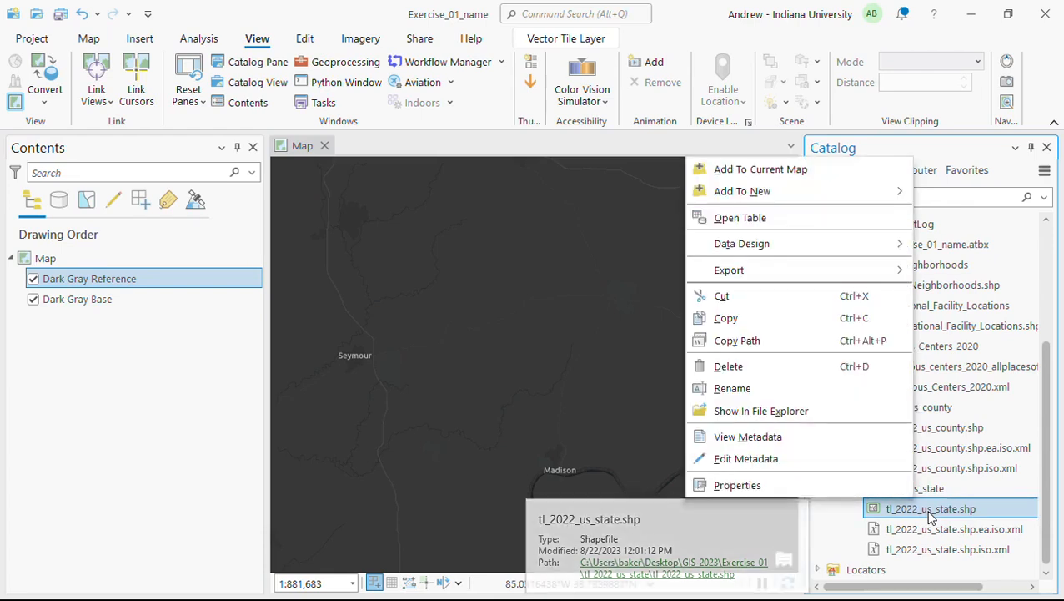
pyautogui.click(780, 169)
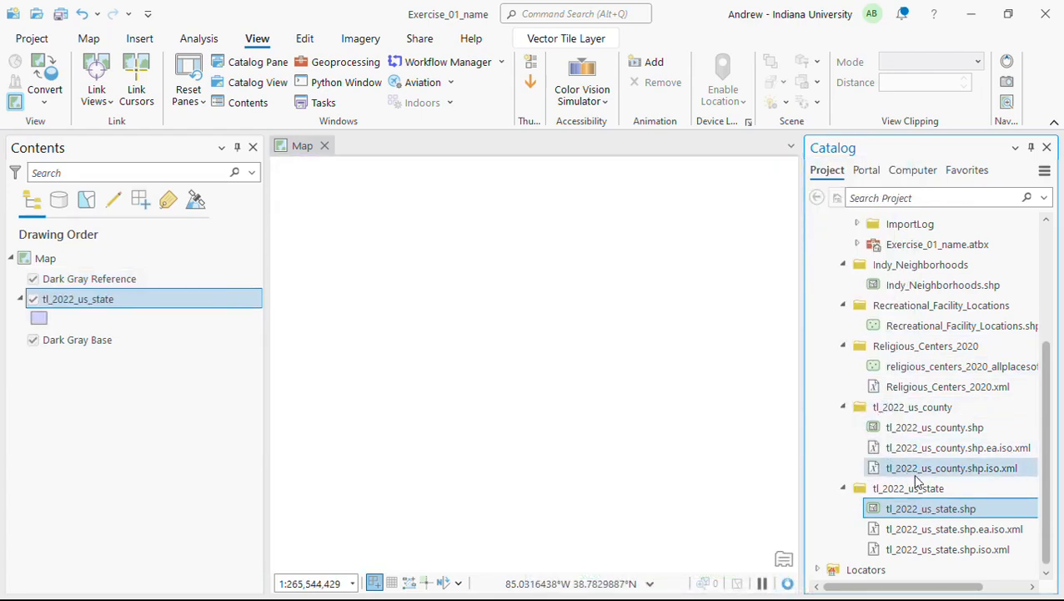
# Add the tl_2022_us_county.shp shapefile to the current map.
pyautogui.click(924, 429)
pyautogui.rightClick(924, 429)
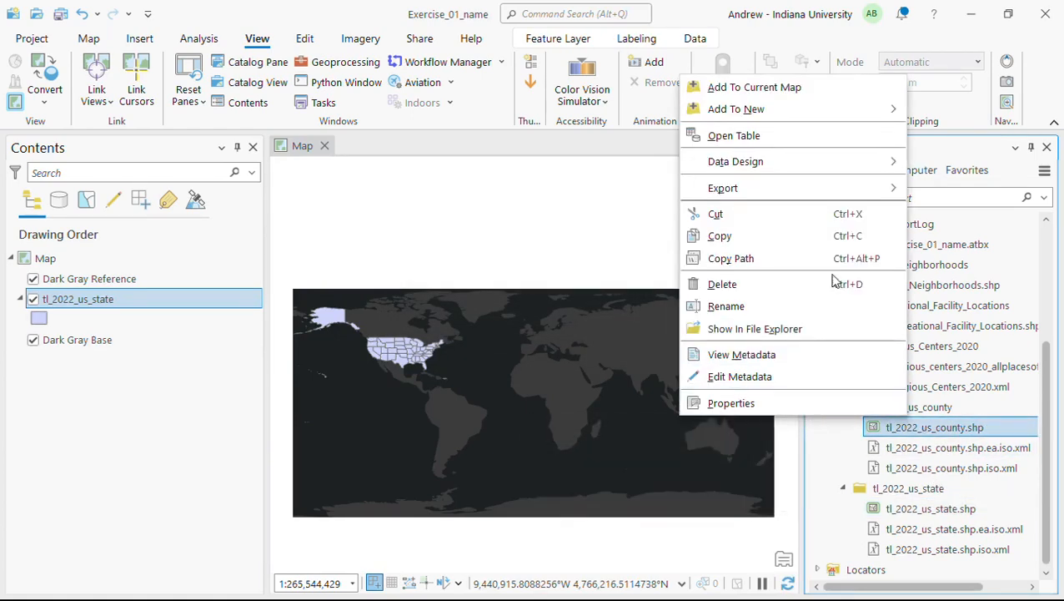
pyautogui.click(779, 89)
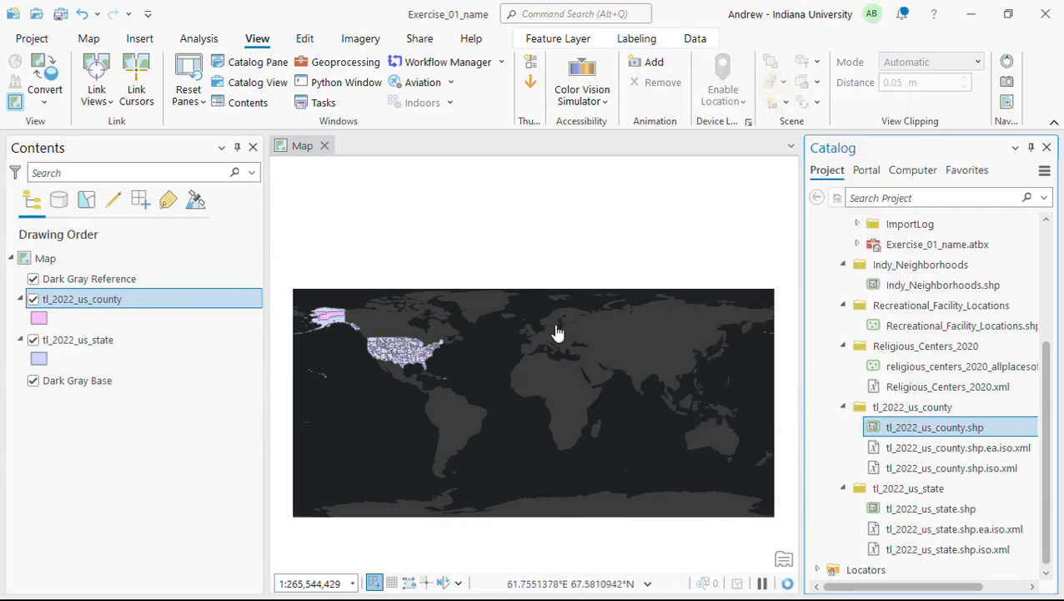
# Widen the Catalog pane to show full file names and add religious_centers_2020_allplacesofworship.shp to the current map.
pyautogui.rightClick(920, 373)
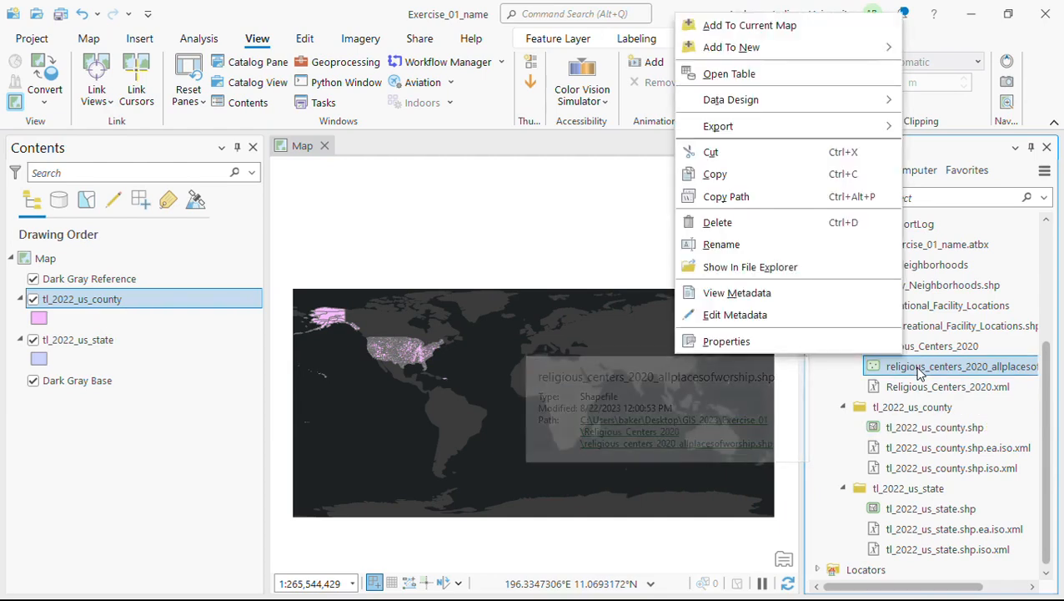
pyautogui.click(835, 421)
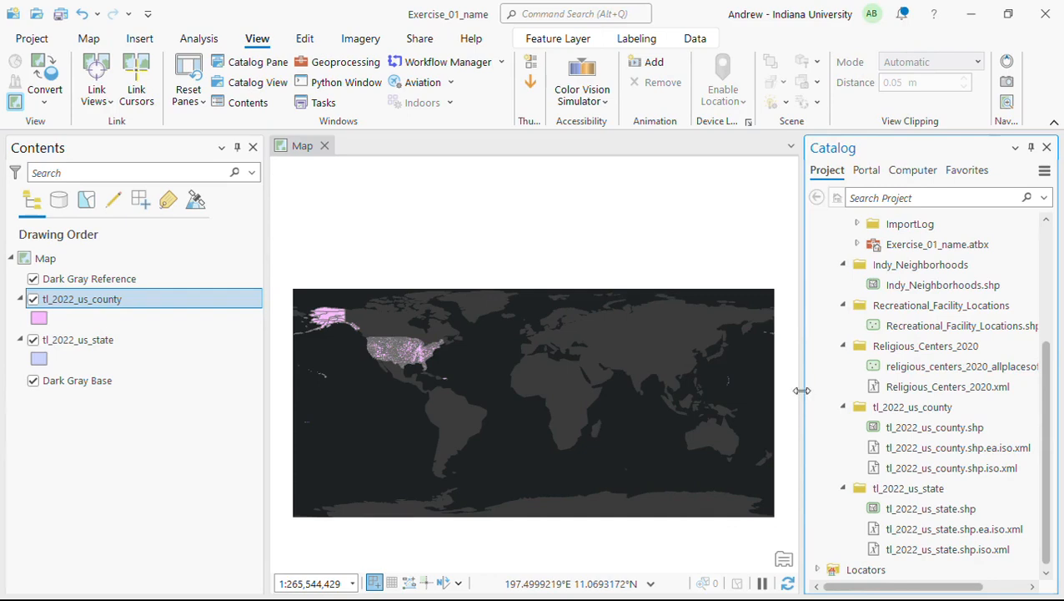
pyautogui.moveTo(801, 389); pyautogui.dragTo(690, 389)
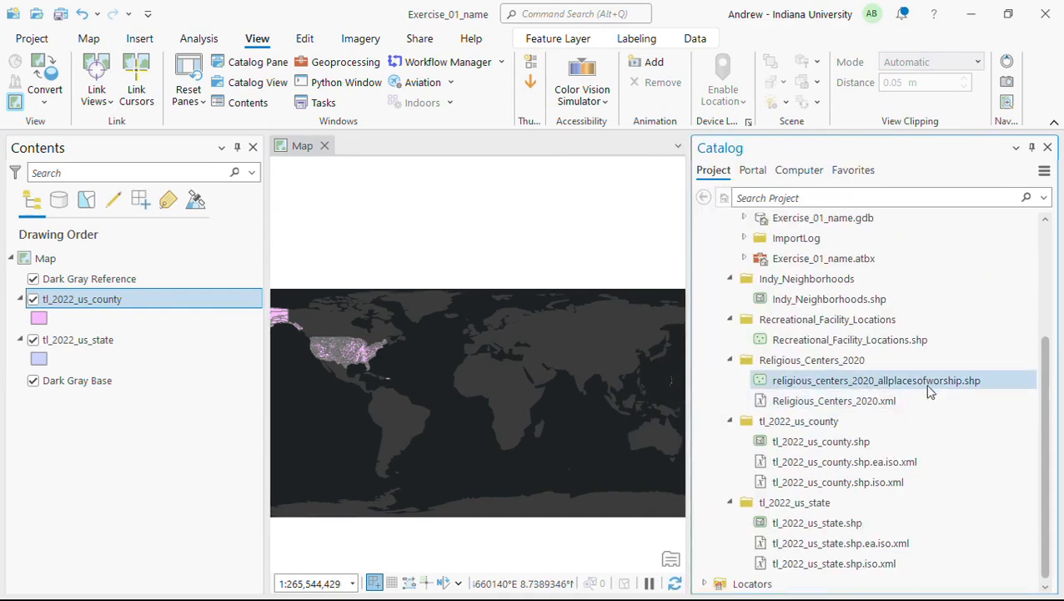
pyautogui.moveTo(973, 389)
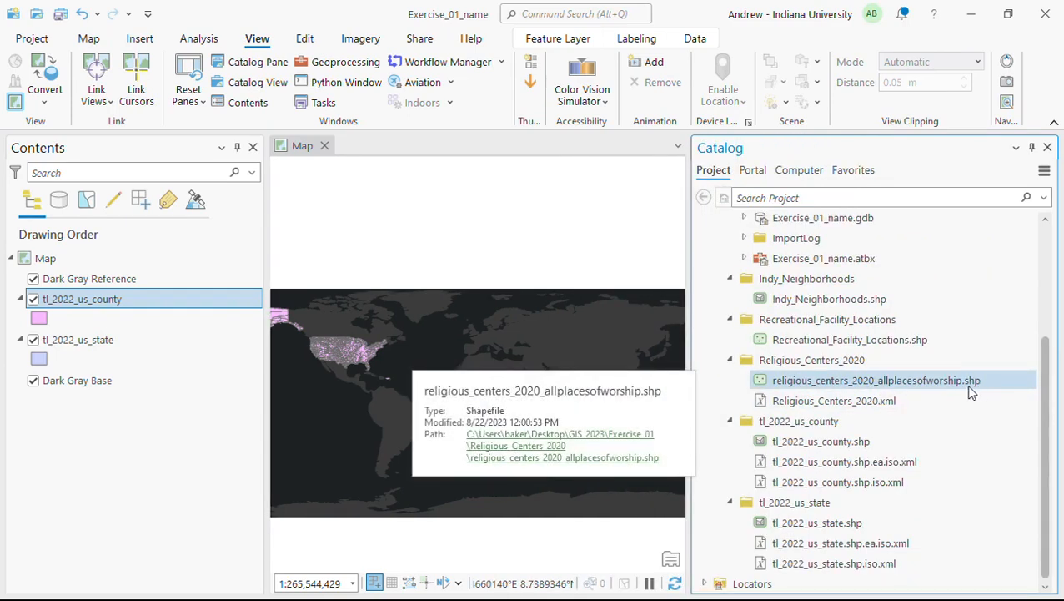
pyautogui.rightClick(886, 387)
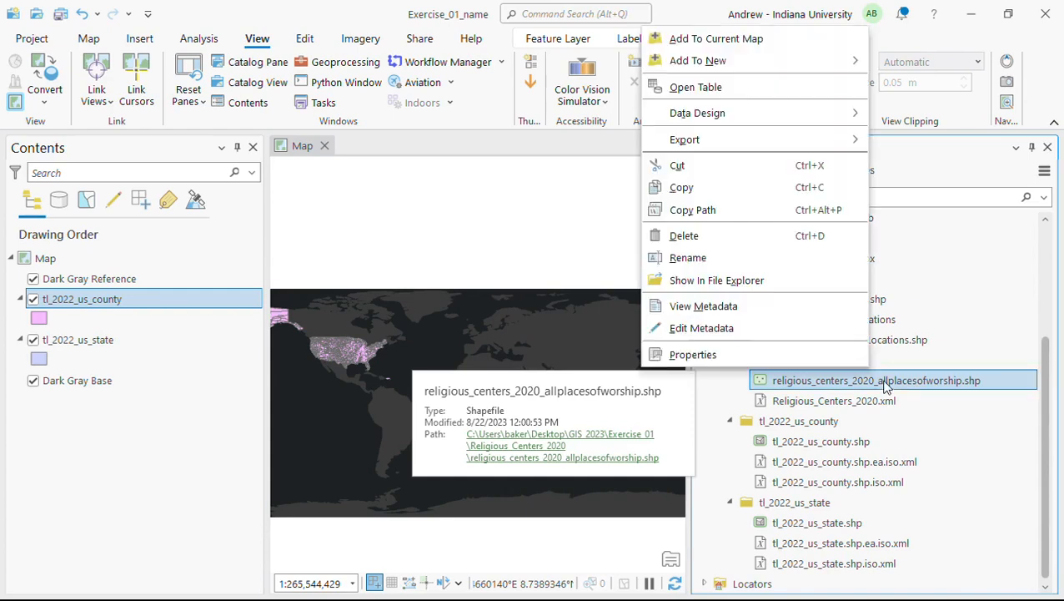
pyautogui.click(755, 40)
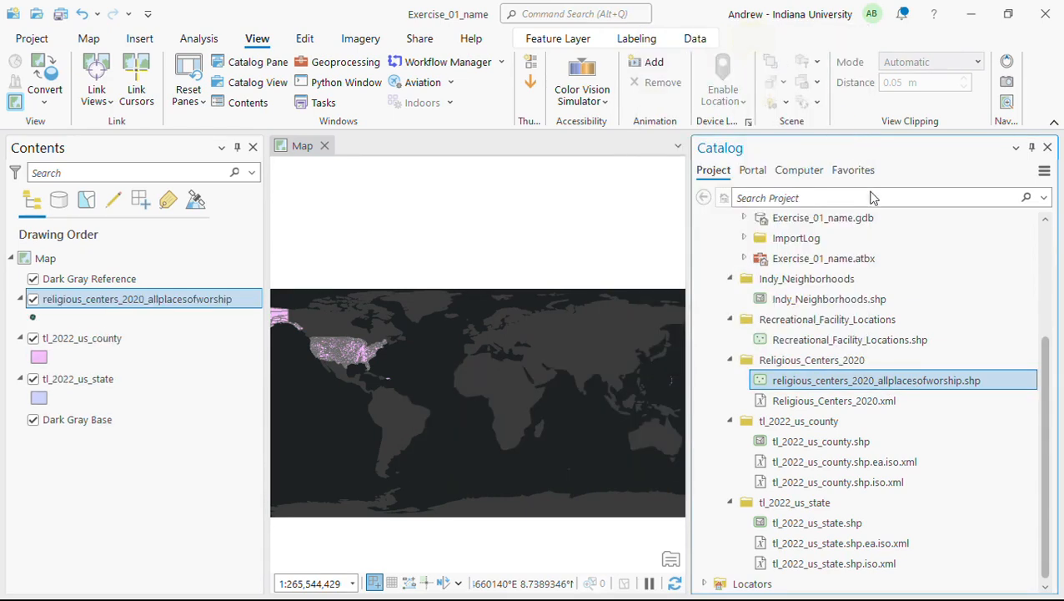
# Add the Recreational_Facility_Locations.shp shapefile to the current map.
pyautogui.click(839, 342)
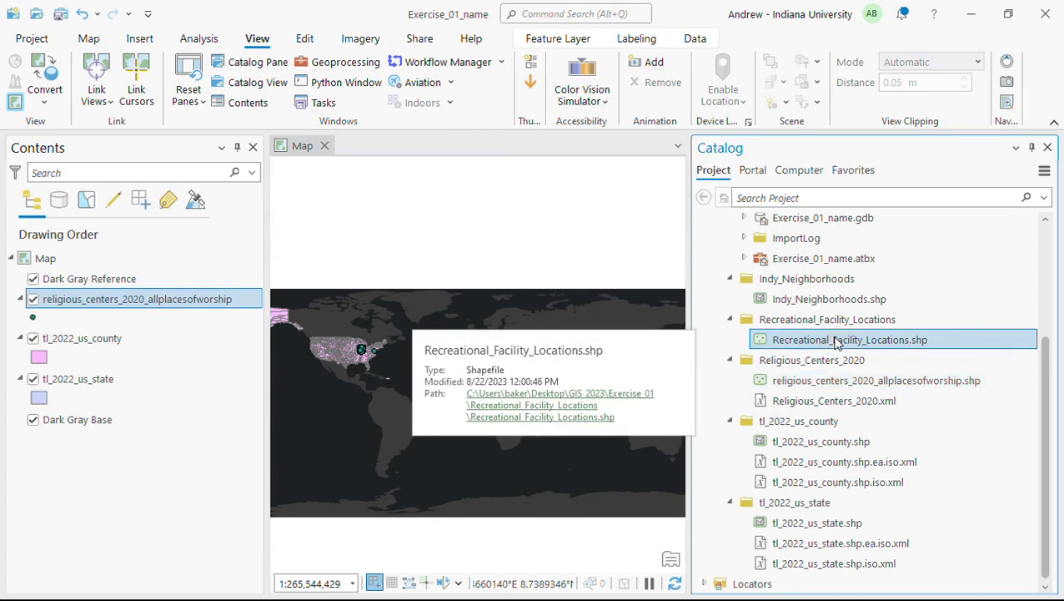
pyautogui.rightClick(838, 343)
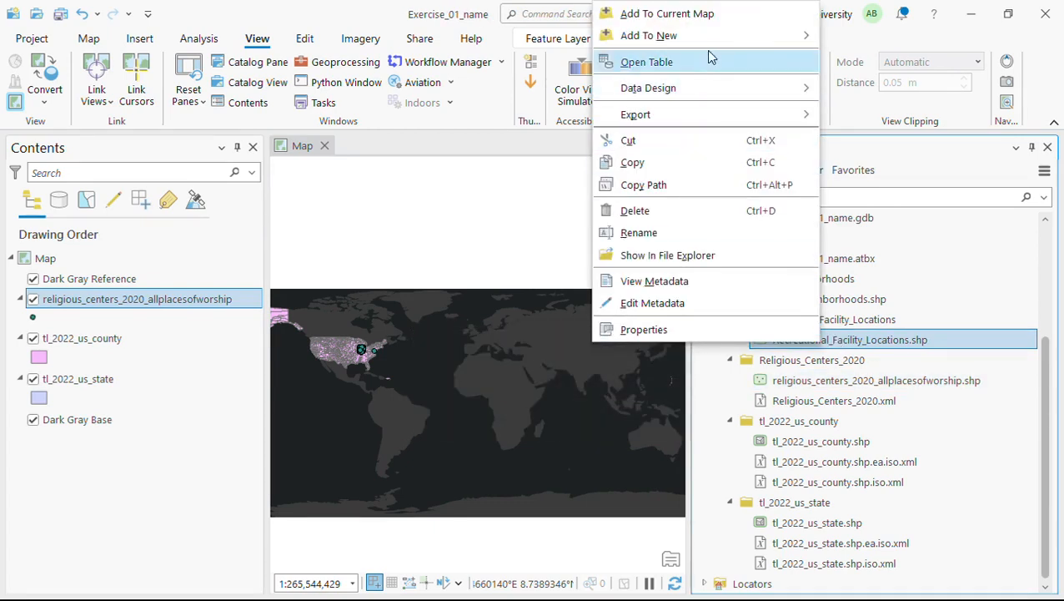
pyautogui.click(667, 13)
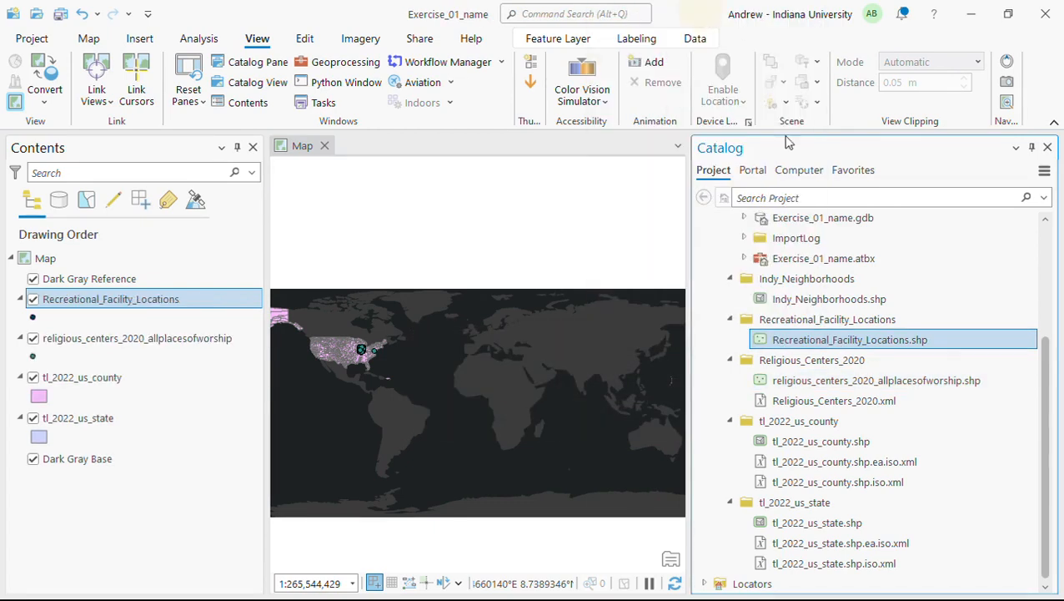
# Add the Indy_Neighborhoods.shp shapefile to the current map and close the Catalog pane.
pyautogui.click(821, 300)
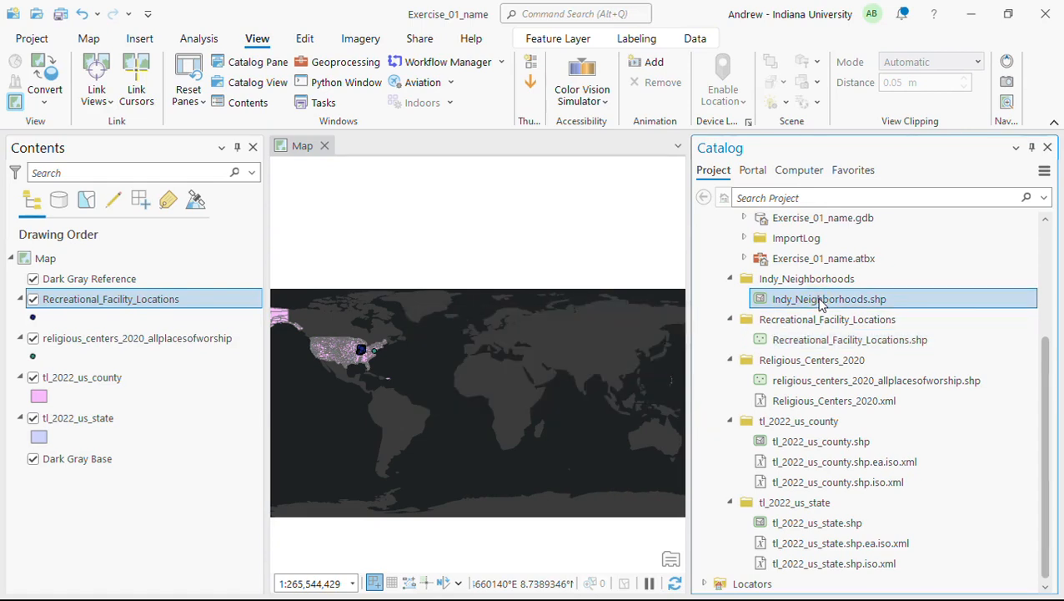
pyautogui.rightClick(822, 304)
pyautogui.click(878, 260)
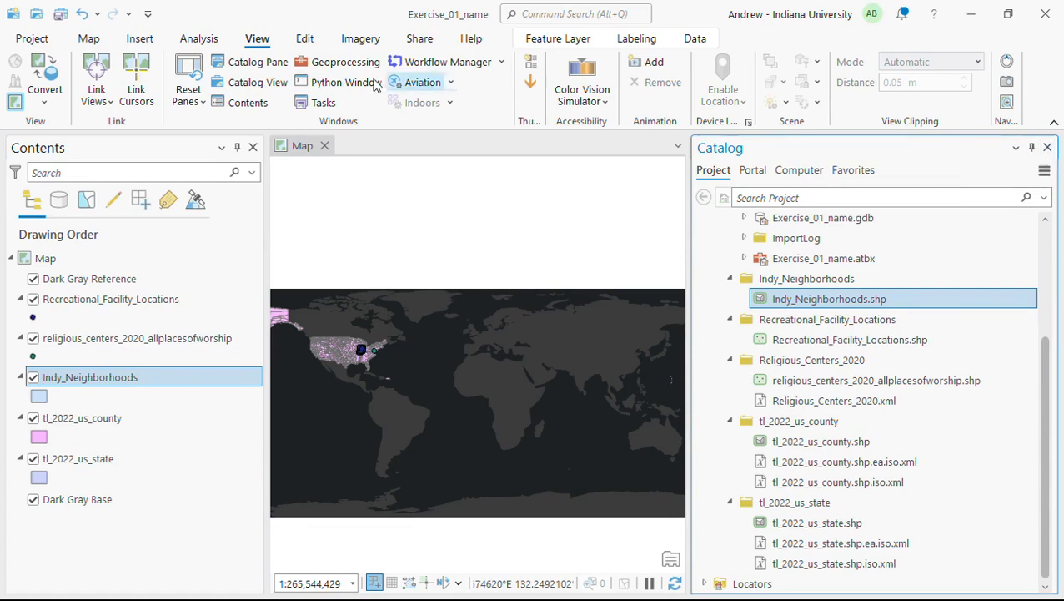
pyautogui.click(1050, 148)
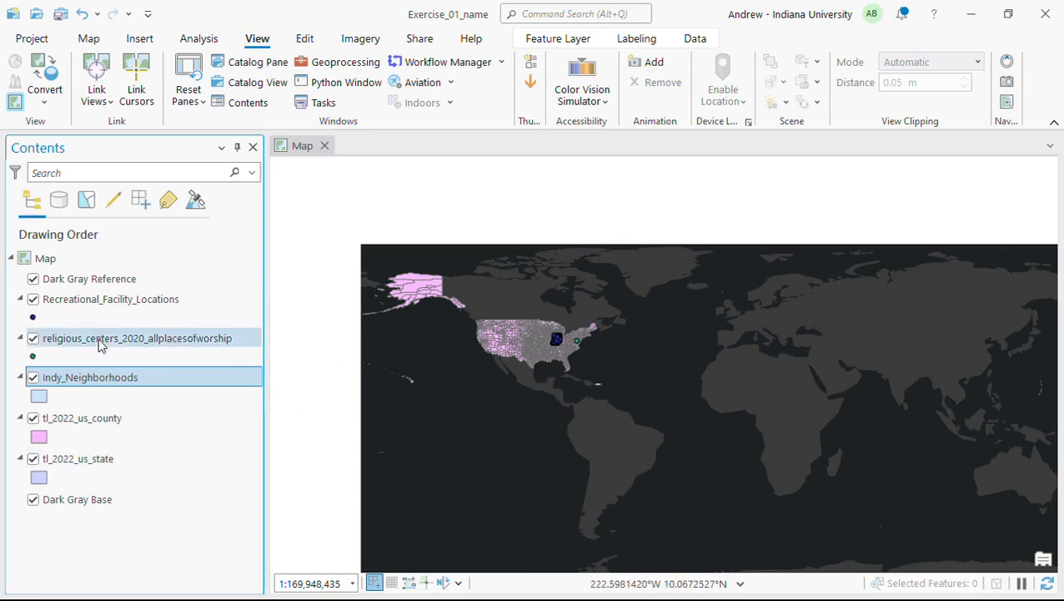
# Zoom the map to the extent of the Recreational_Facility_Locations layer.
pyautogui.click(74, 303)
pyautogui.rightClick(74, 304)
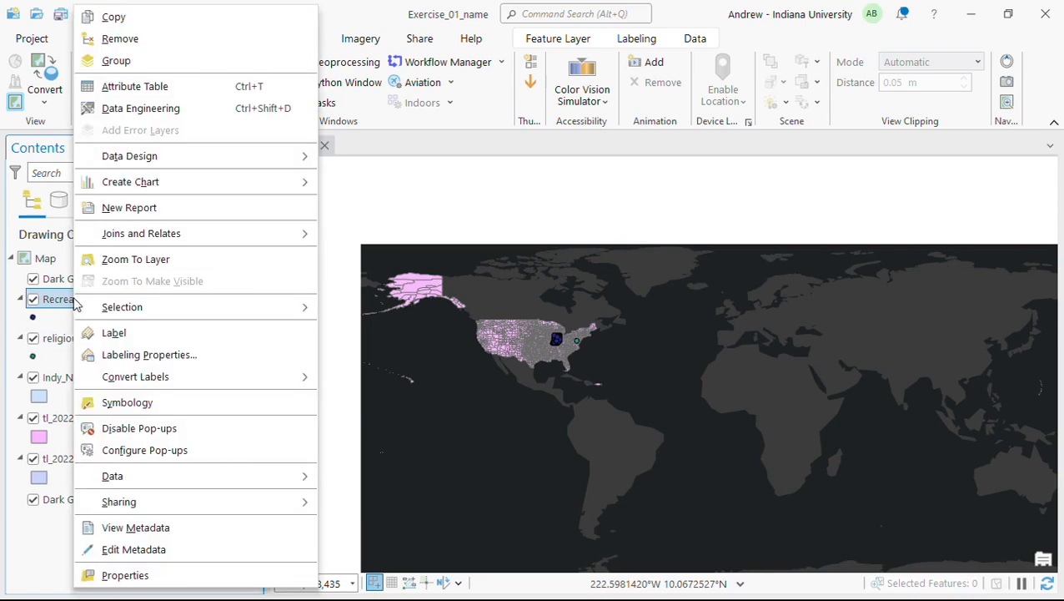
pyautogui.click(118, 258)
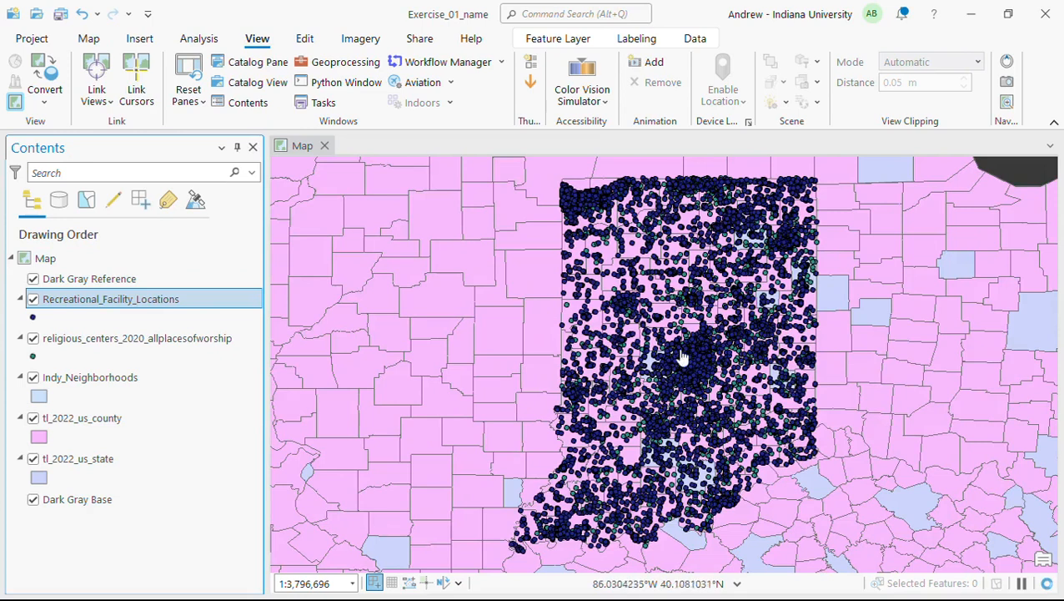
# Temporarily hide the religious centers and recreational facility layers to view the polygons beneath, then show both layers again.
pyautogui.click(32, 341)
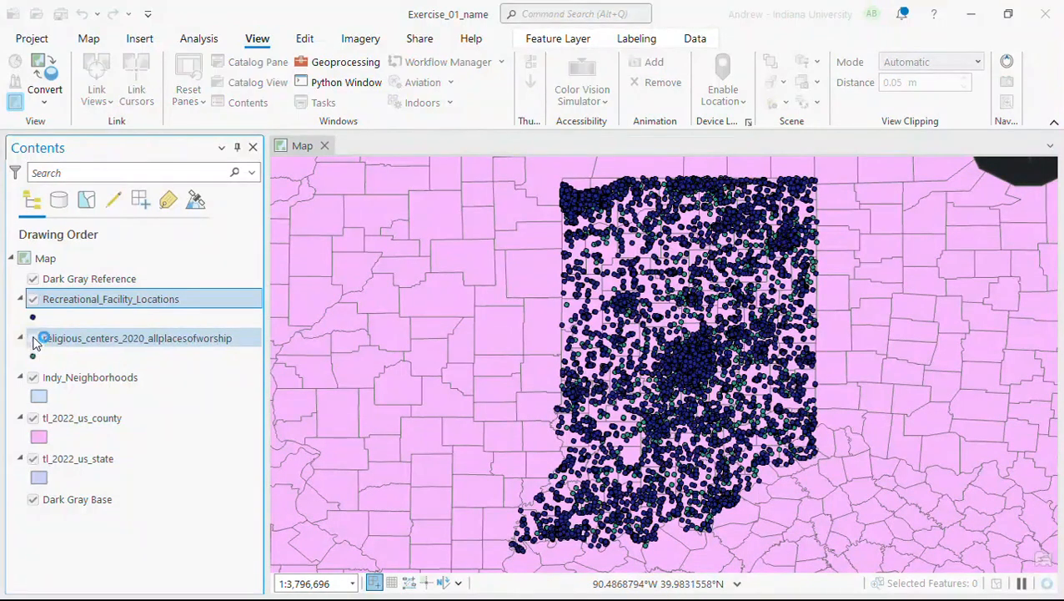
pyautogui.click(33, 301)
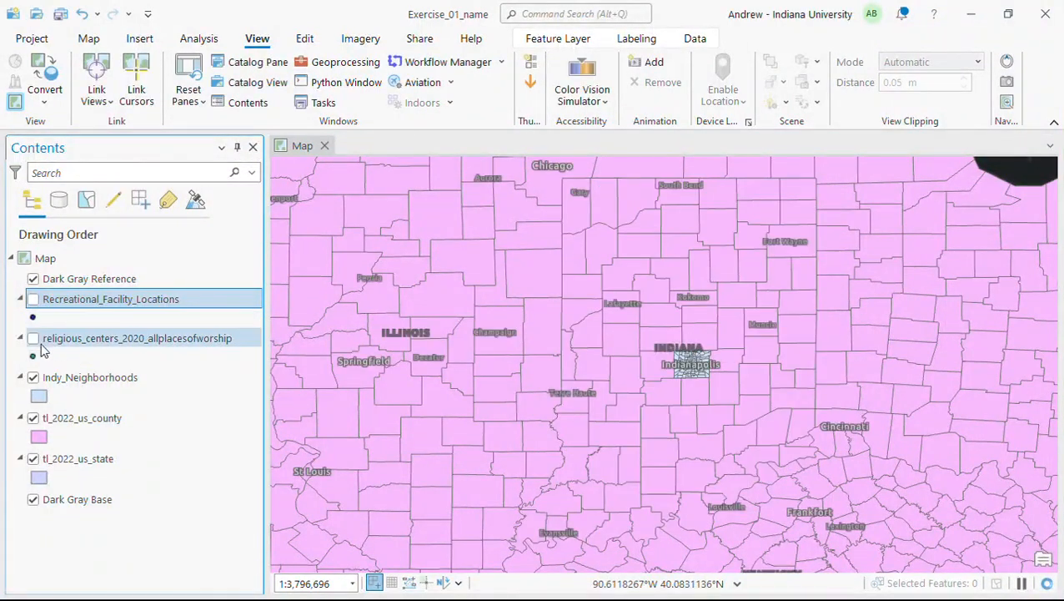
pyautogui.click(33, 339)
pyautogui.click(33, 299)
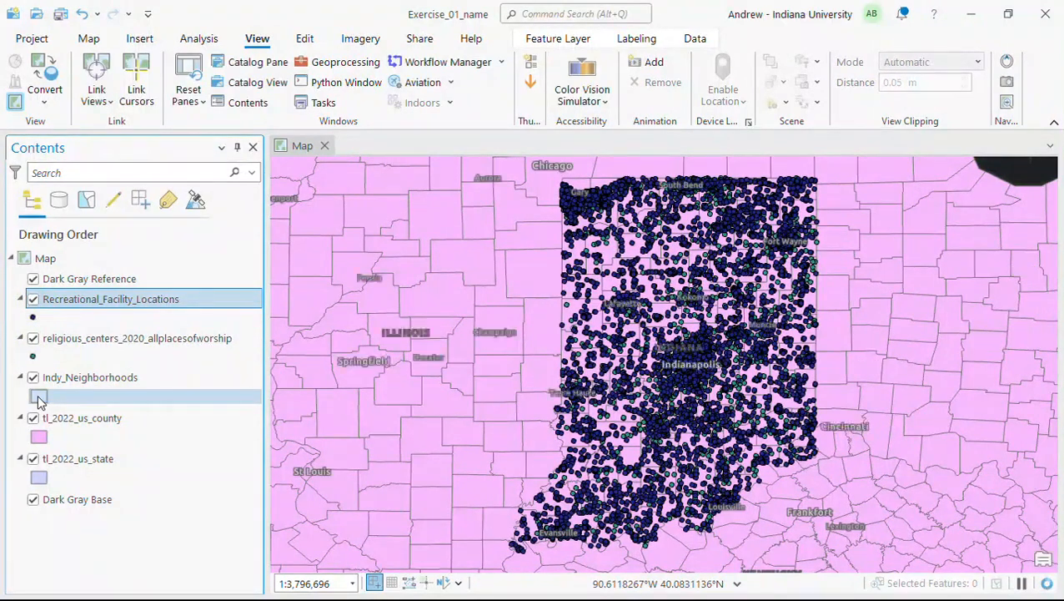
# View the polygon symbol options for the Indy_Neighborhoods layer and close them without changing the symbol.
pyautogui.click(39, 399)
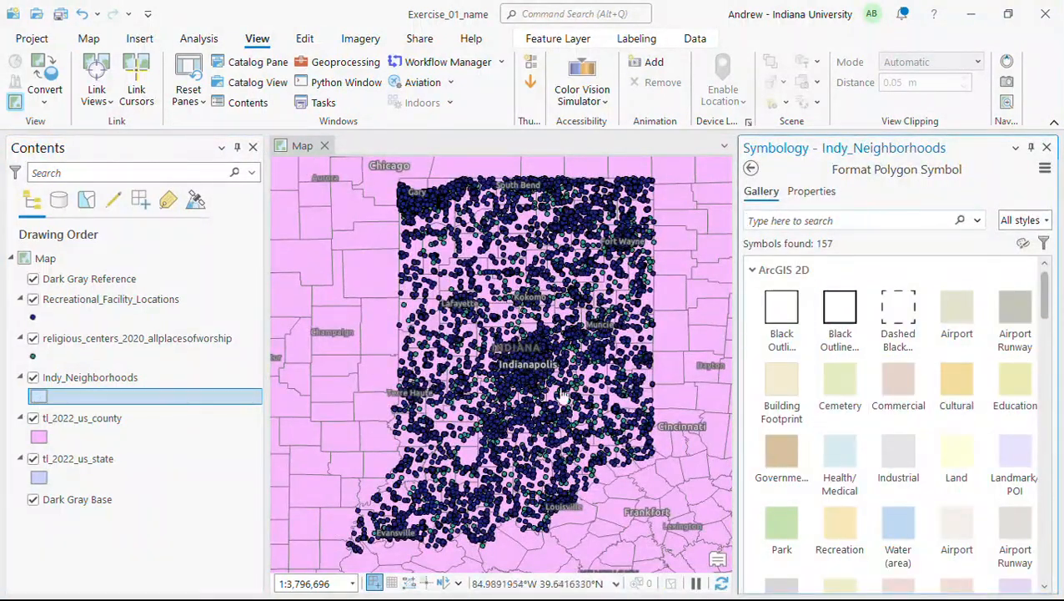
pyautogui.click(1046, 148)
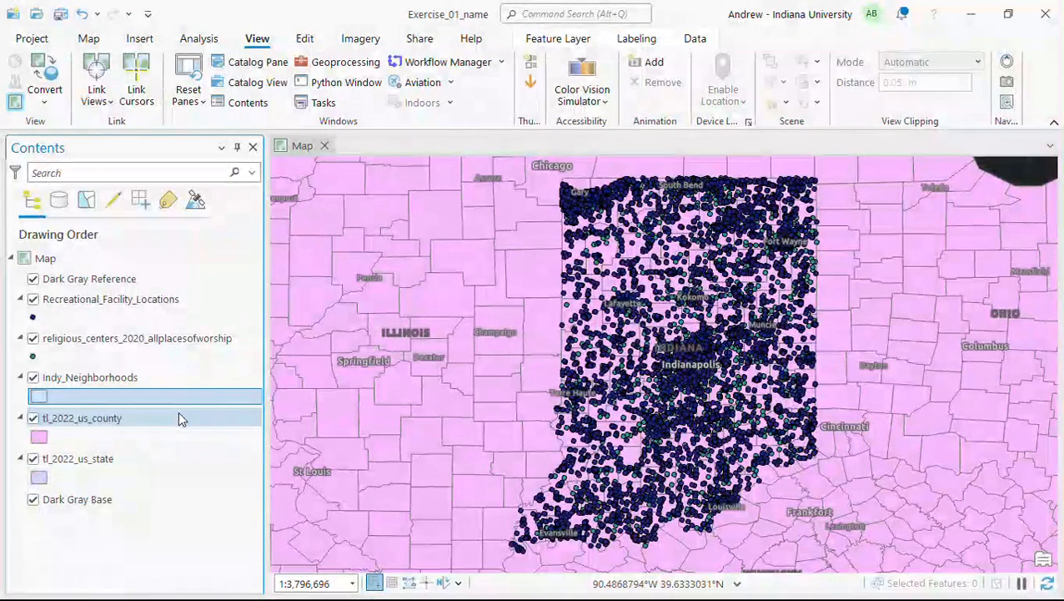